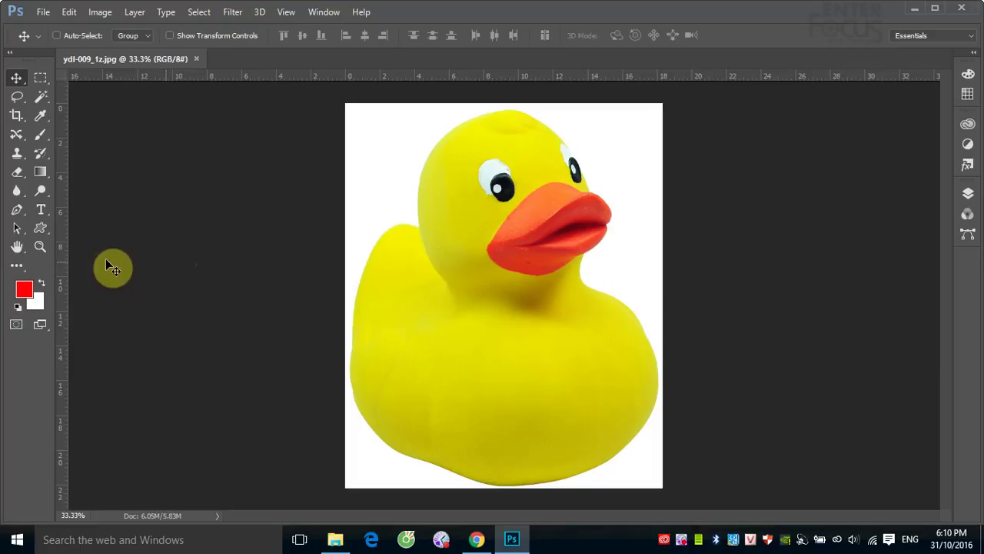
# Step: Select the Pen tool and bring up a new 600 × 461 px transparent document at 72 resolution
pyautogui.click(19, 212)
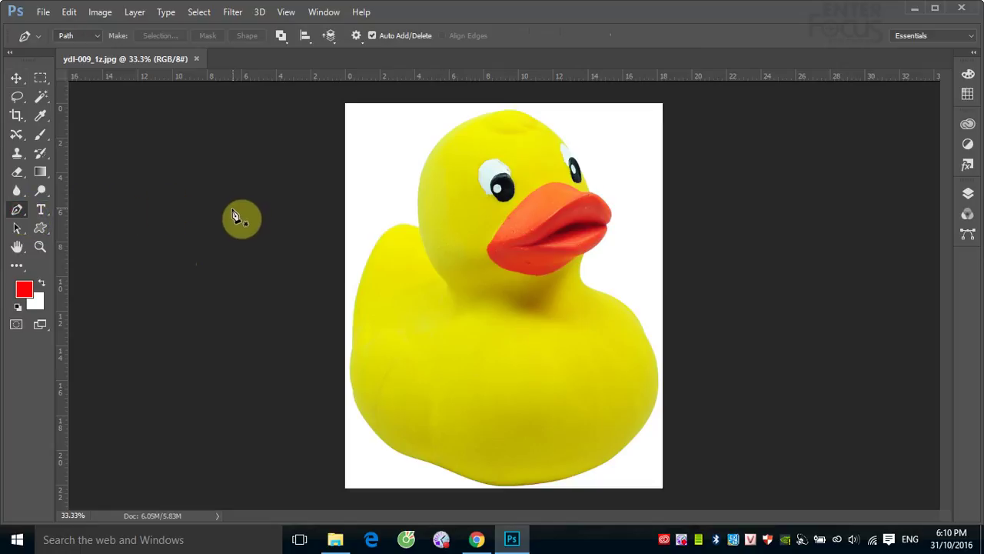
pyautogui.rightClick(18, 212)
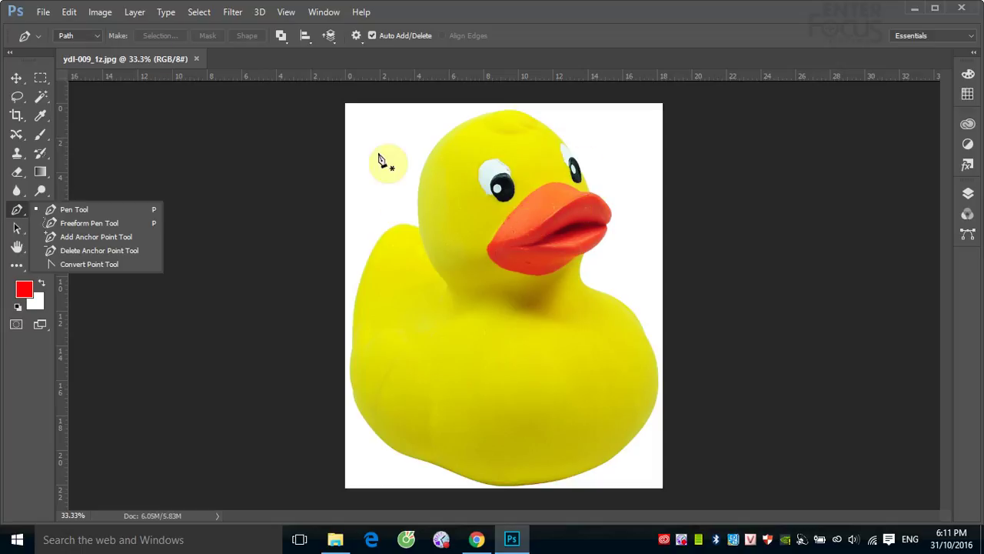
pyautogui.click(43, 11)
pyautogui.press('Escape')
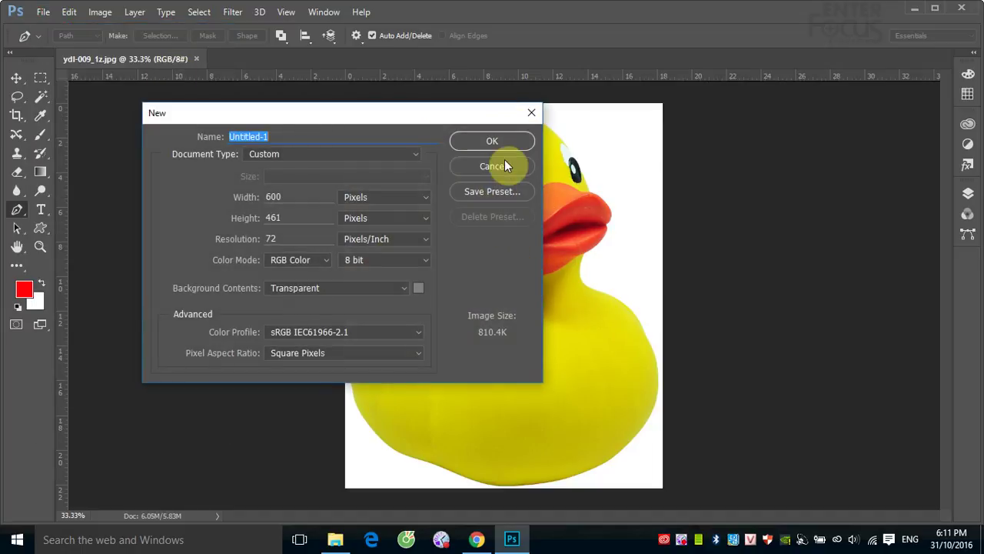
# Step: Create Untitled-1, fill its layer with white, and set Path Operations to Combine Shapes
pyautogui.click(496, 142)
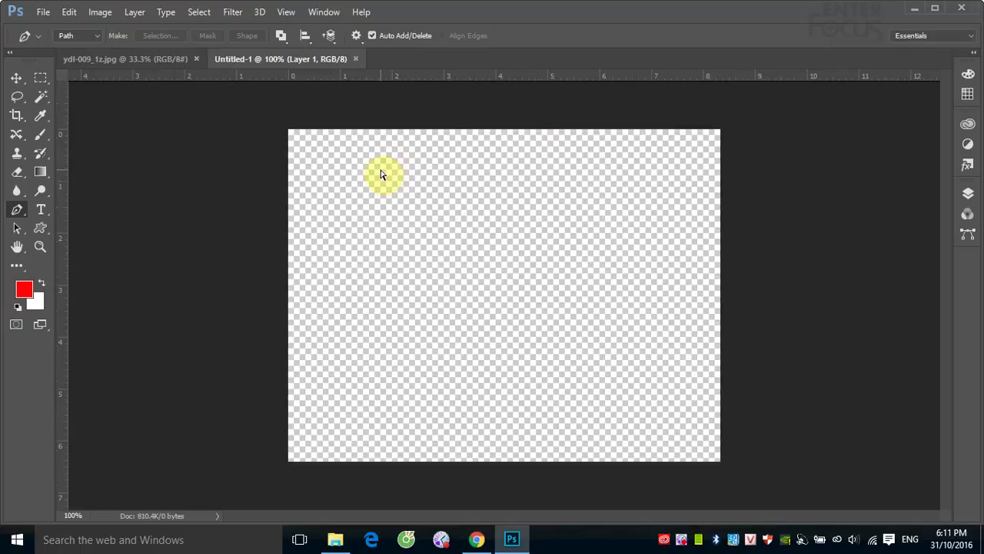
pyautogui.hotkey('ctrl', 'BackSpace')
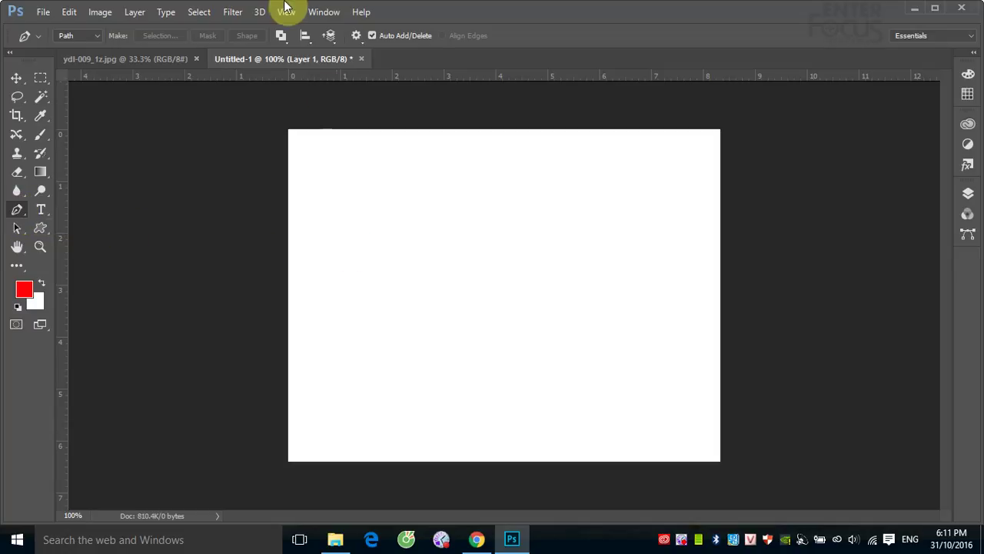
pyautogui.click(282, 36)
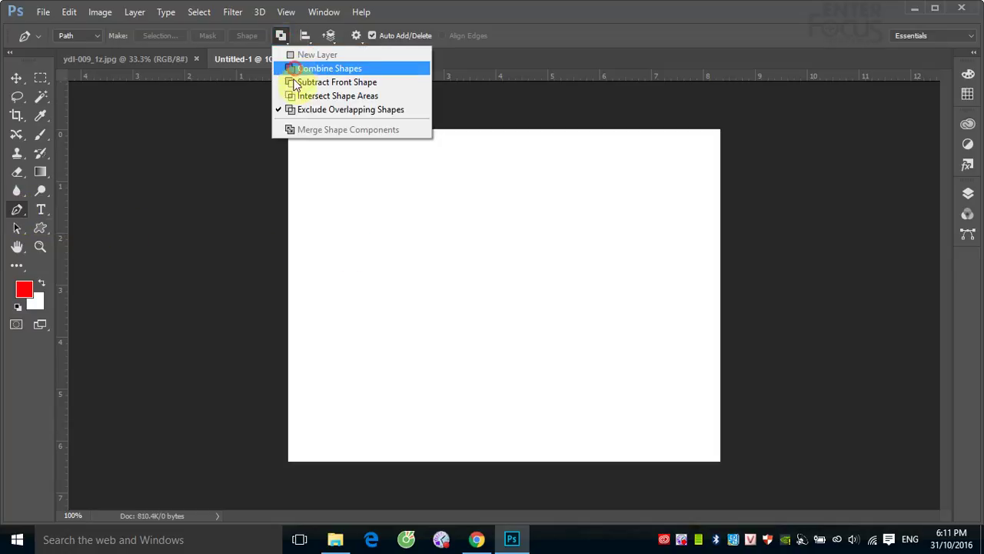
pyautogui.click(323, 68)
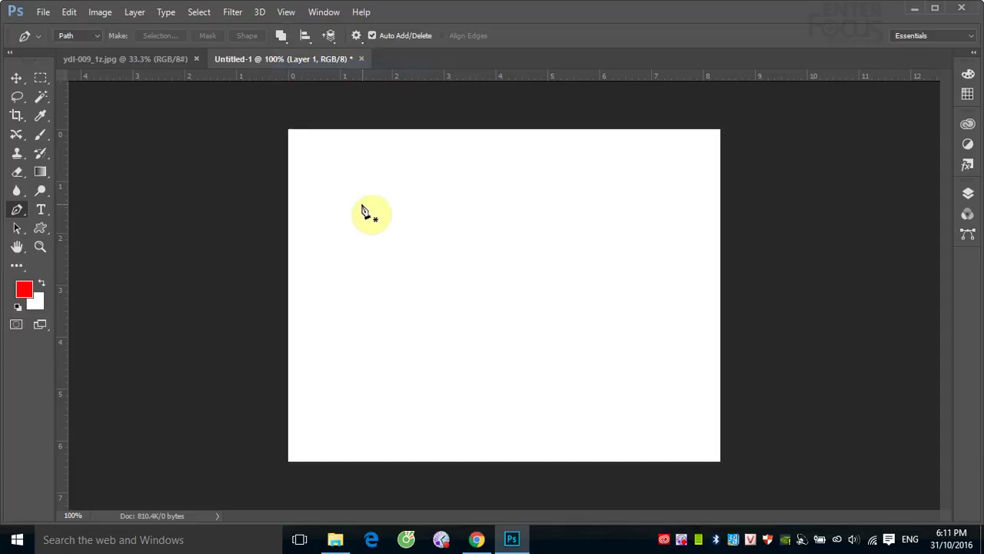
# Step: Place eight Pen anchors zig-zagging across the canvas, down the right side and along the bottom
pyautogui.click(344, 300)
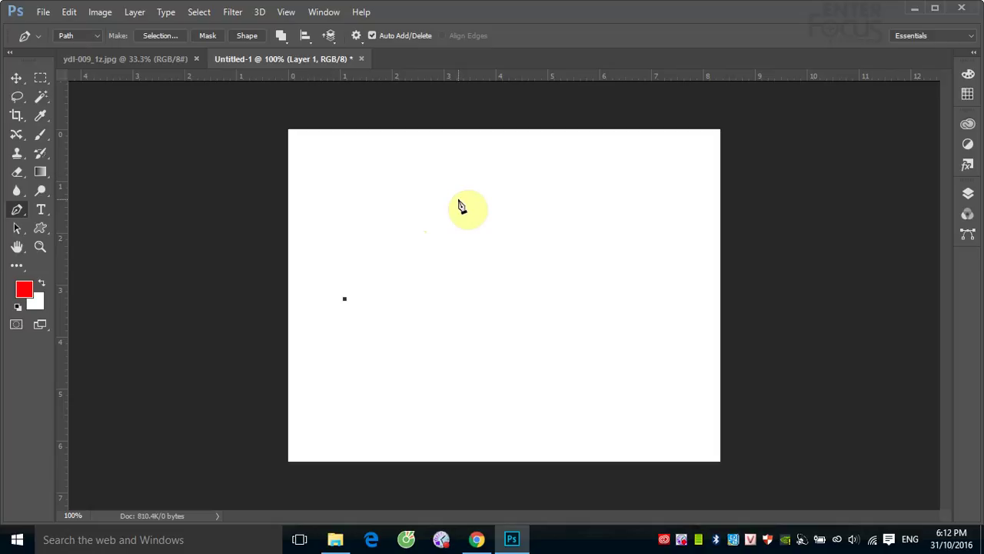
pyautogui.click(459, 200)
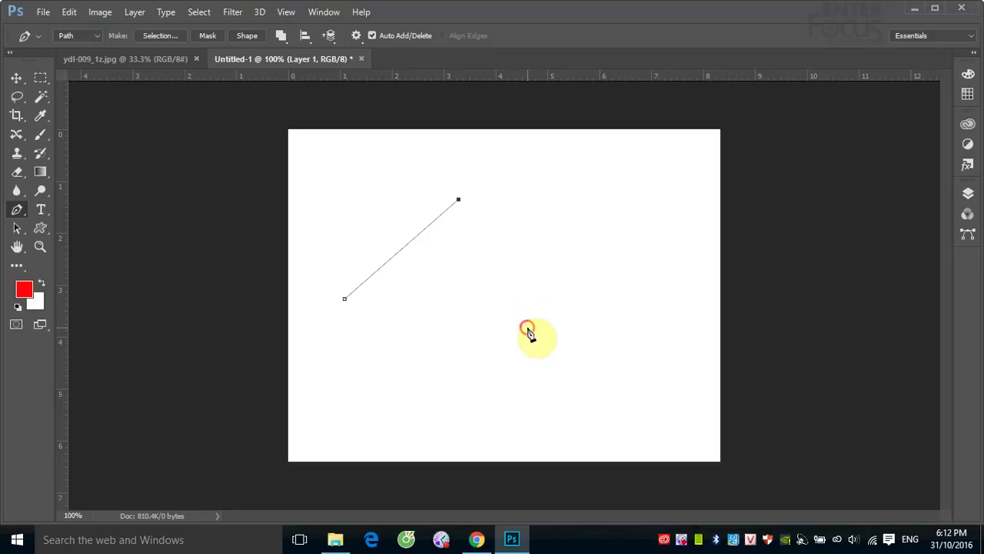
pyautogui.click(528, 328)
pyautogui.click(644, 295)
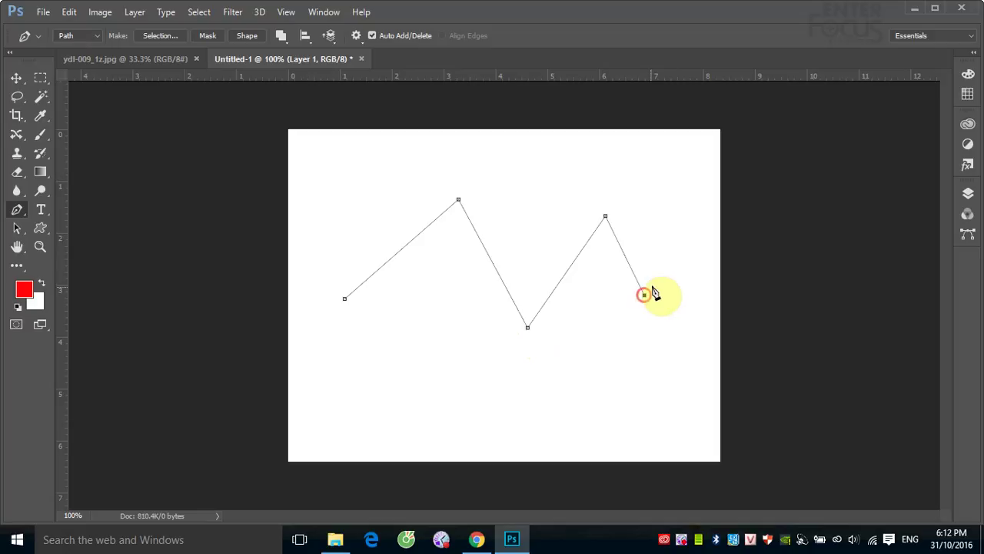
pyautogui.click(676, 239)
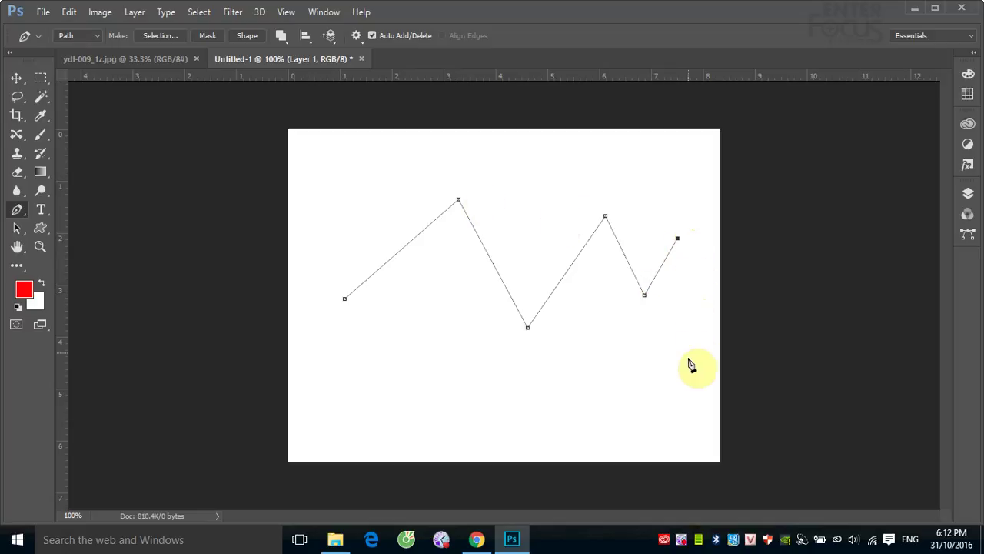
pyautogui.click(700, 401)
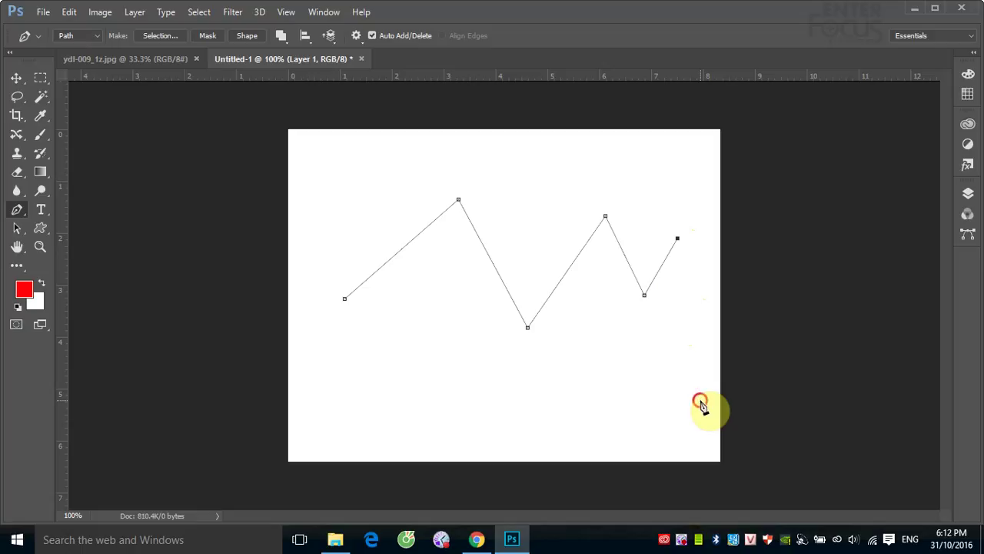
pyautogui.click(550, 420)
pyautogui.click(350, 391)
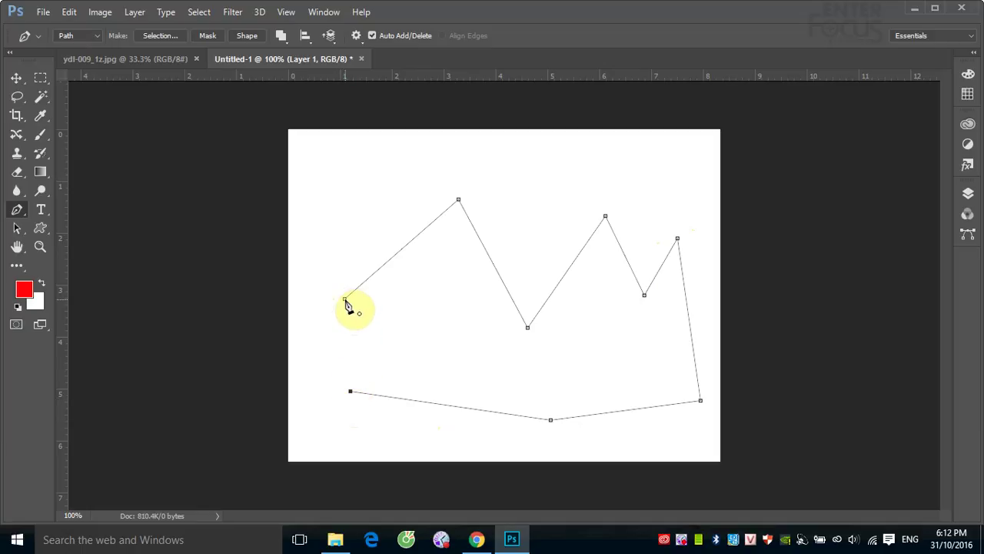
# Step: Close the zig-zag on its starting anchor into a crown shape and show the Layers panel
pyautogui.click(346, 299)
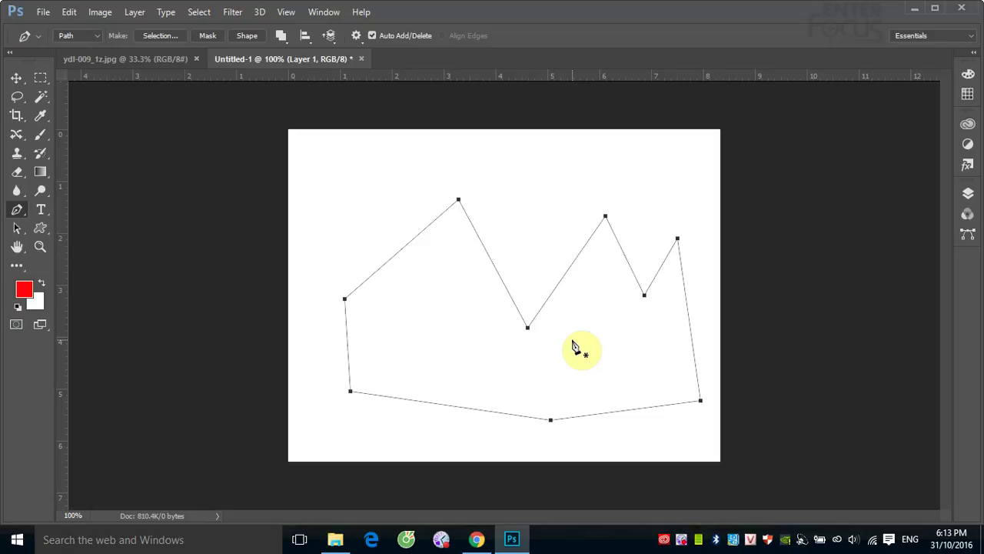
pyautogui.click(968, 193)
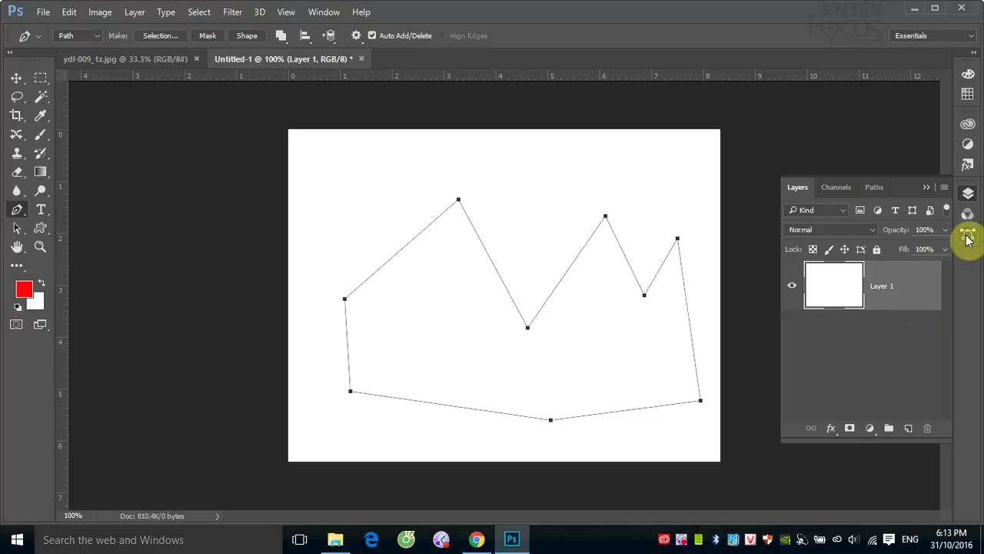
# Step: Show the Work Path in the Paths panel with the largest thumbnail size in Panel Options
pyautogui.click(872, 188)
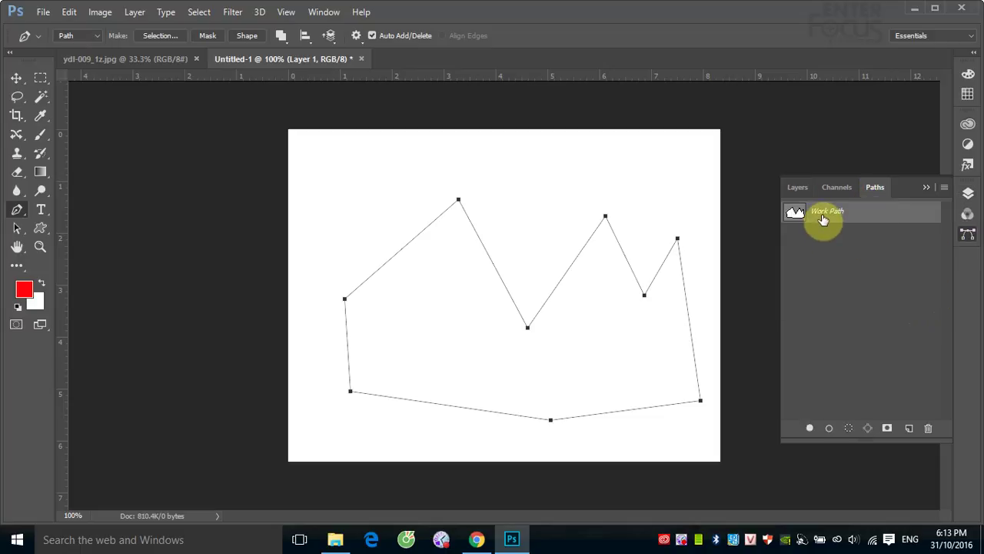
pyautogui.click(944, 187)
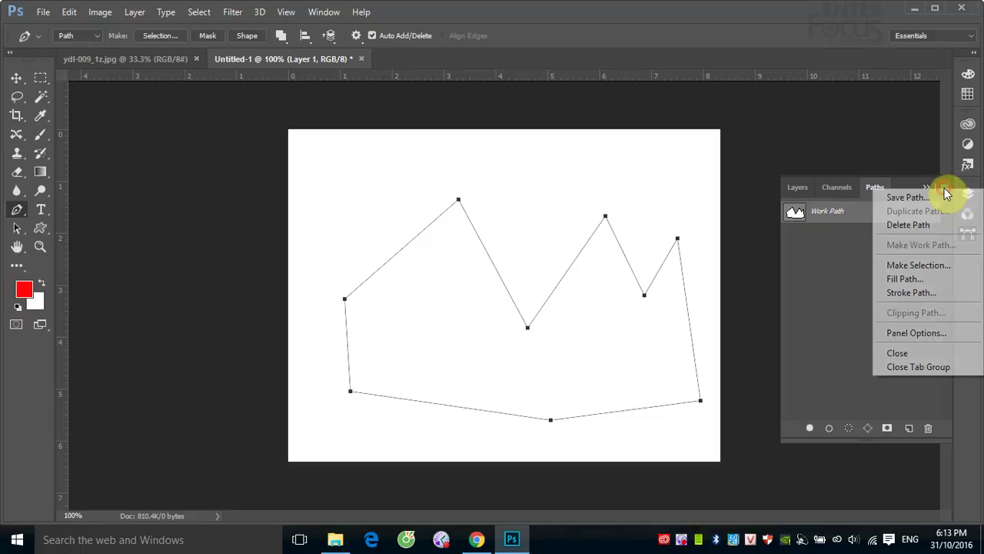
pyautogui.click(917, 333)
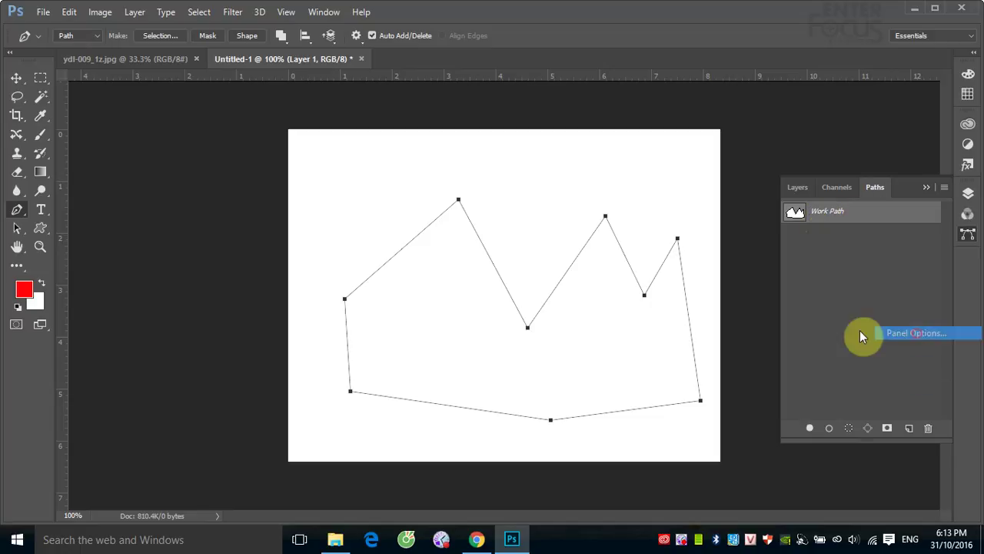
pyautogui.click(430, 270)
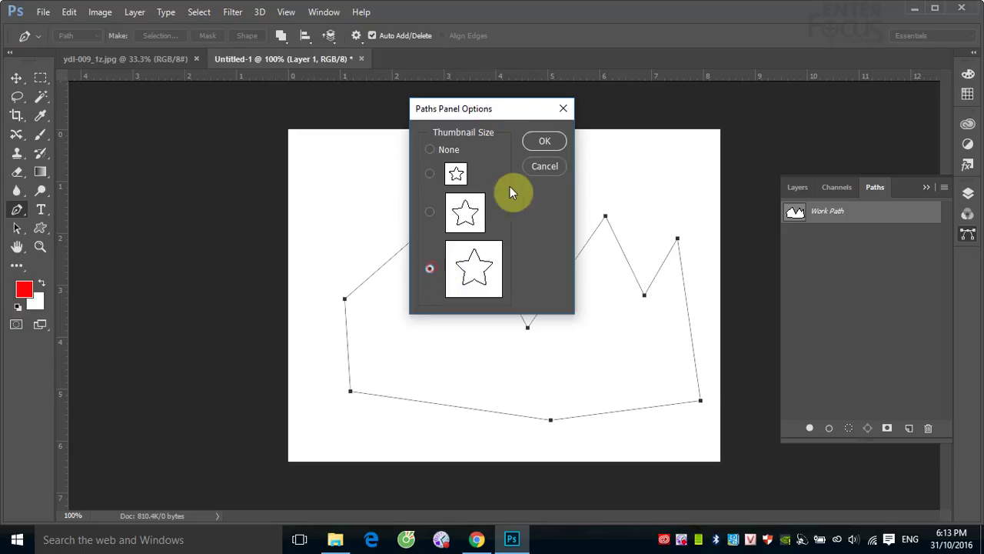
pyautogui.click(546, 142)
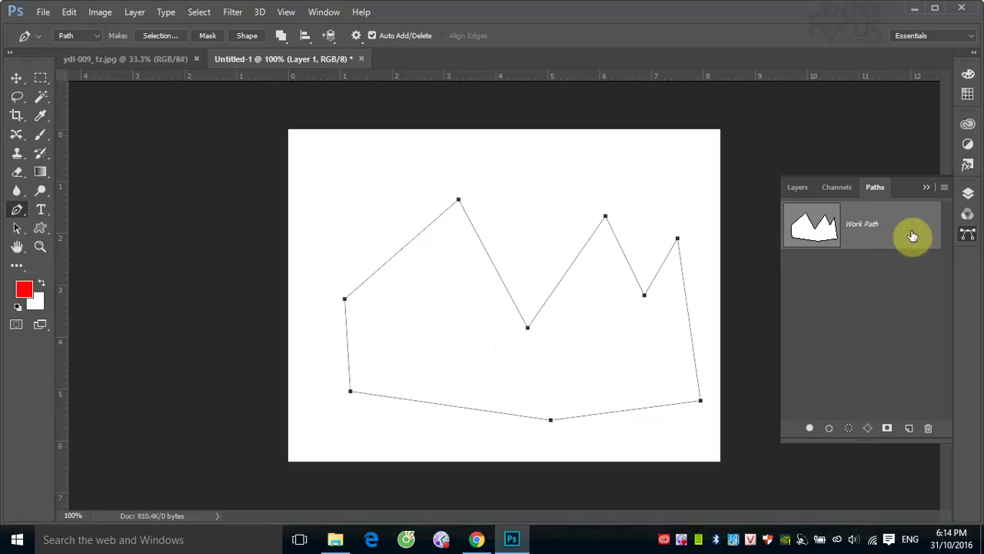
pyautogui.click(876, 286)
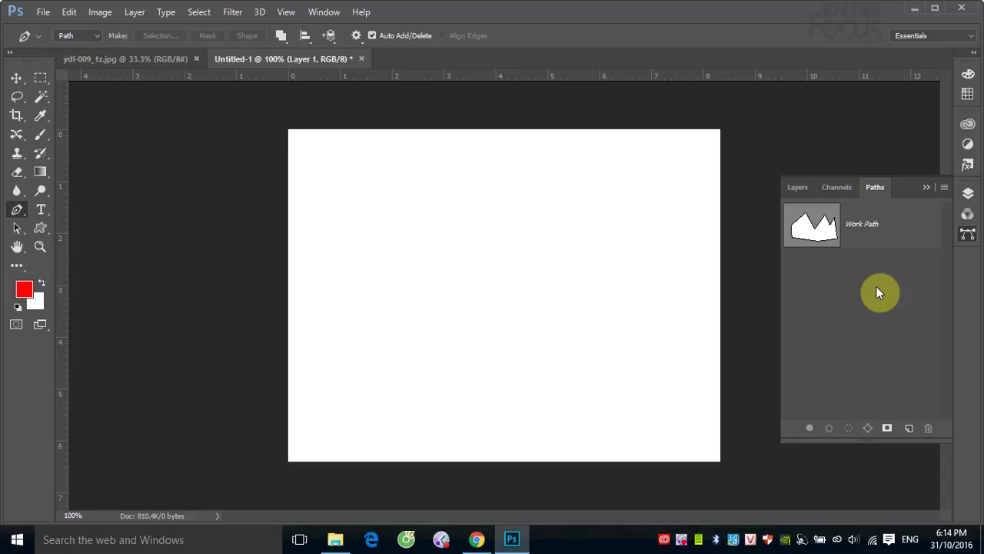
pyautogui.click(899, 230)
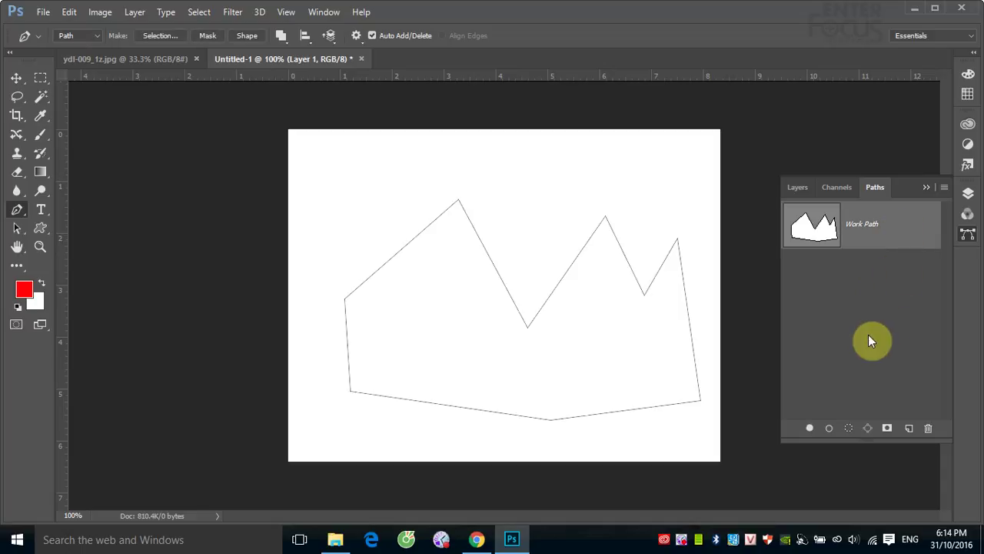
pyautogui.click(886, 323)
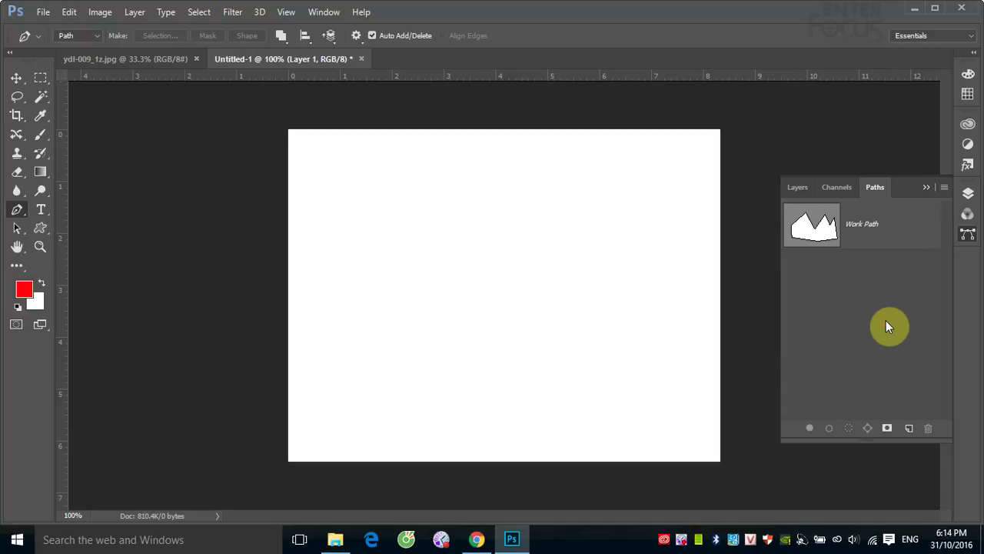
pyautogui.moveTo(905, 226); pyautogui.dragTo(927, 420)
pyautogui.moveTo(927, 420); pyautogui.dragTo(906, 224)
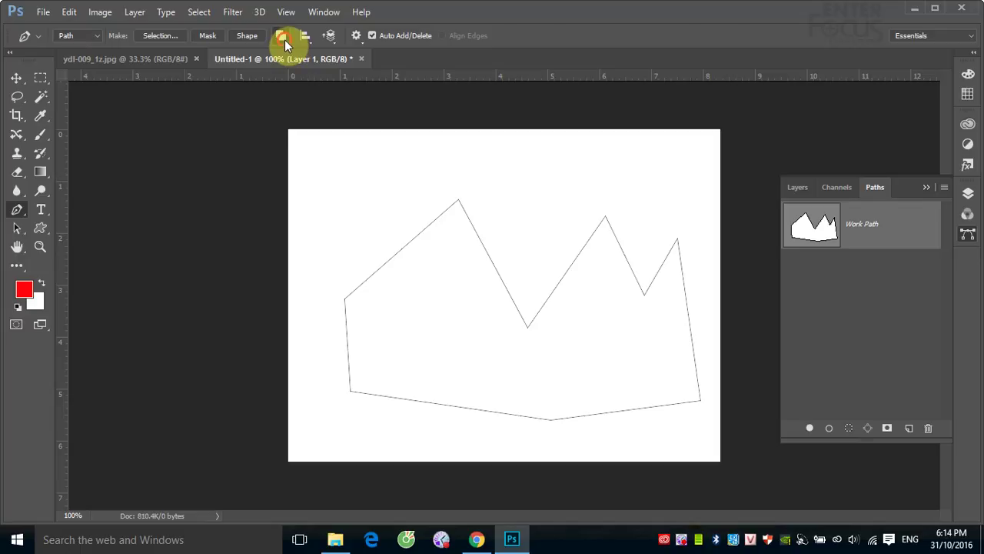
pyautogui.click(285, 39)
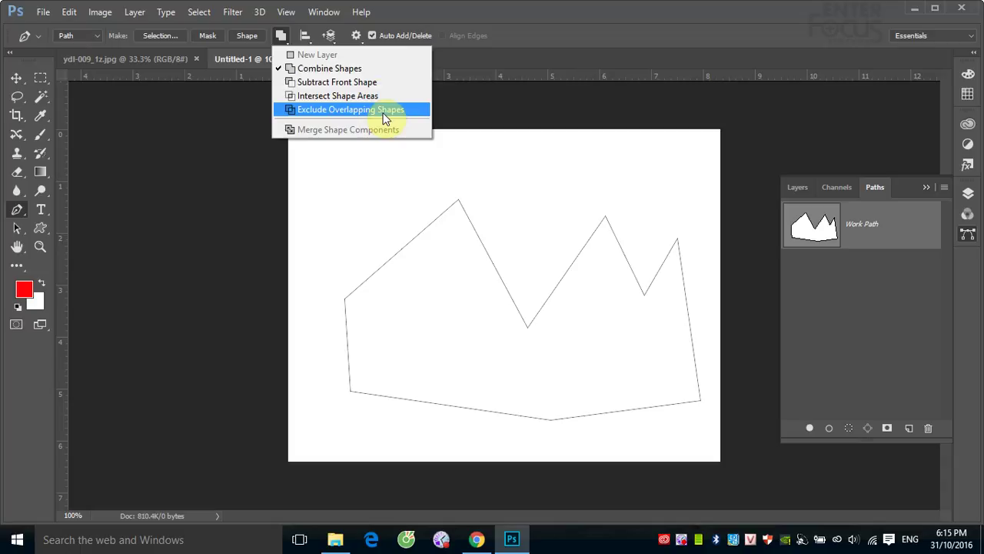
pyautogui.click(334, 69)
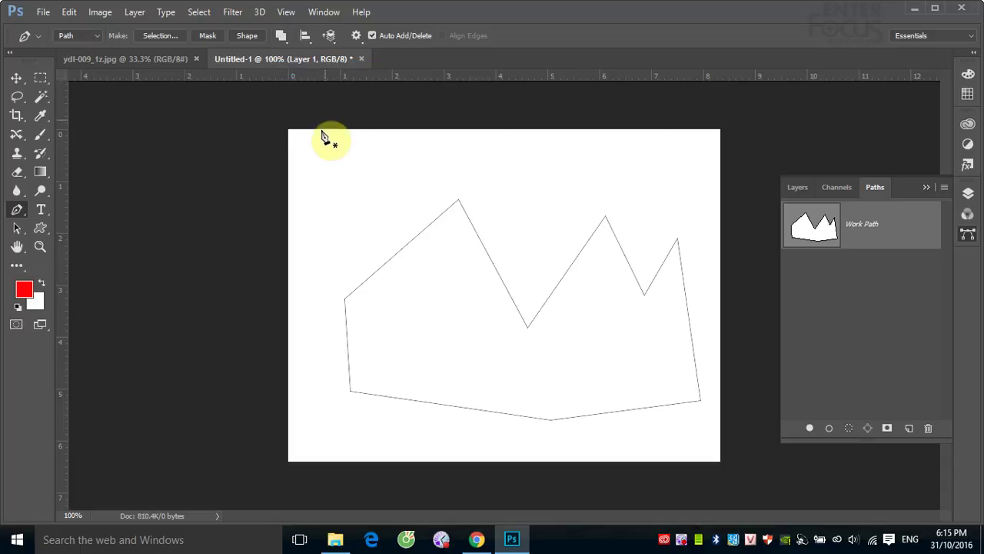
# Step: Add a small closed four-sided shape at the upper left of the Work Path
pyautogui.click(326, 183)
pyautogui.click(371, 155)
pyautogui.click(391, 192)
pyautogui.click(336, 210)
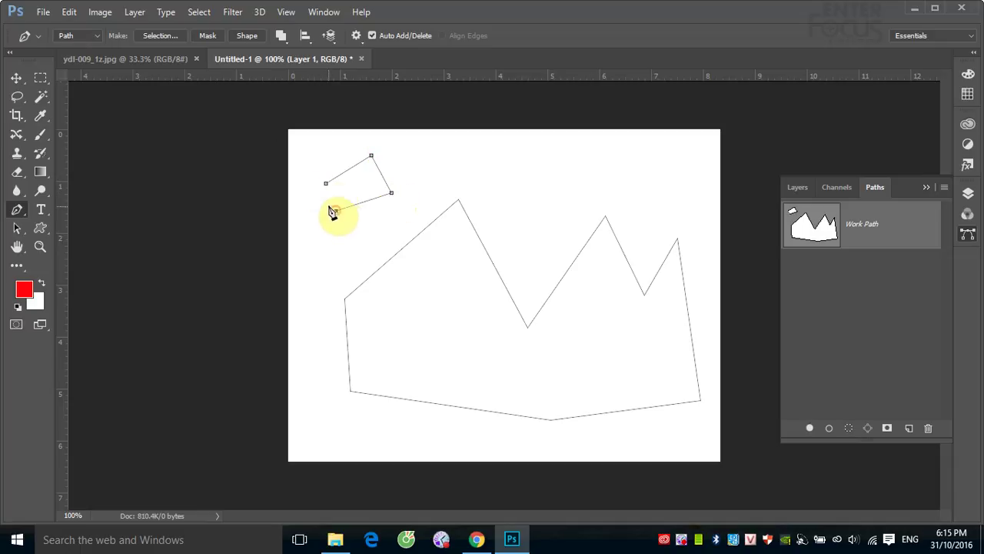
pyautogui.click(326, 183)
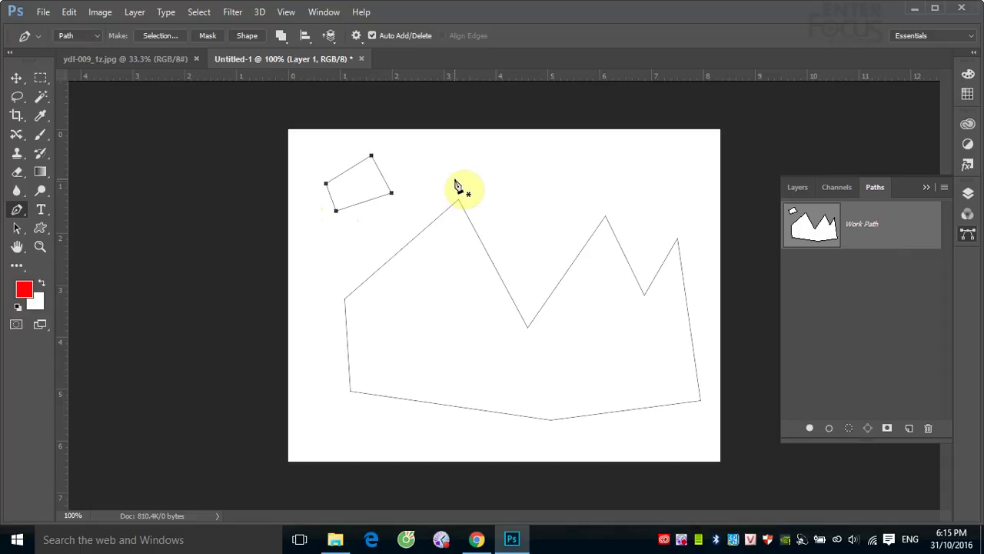
# Step: Add a closed five-sided shape above the crown's peaks
pyautogui.click(475, 148)
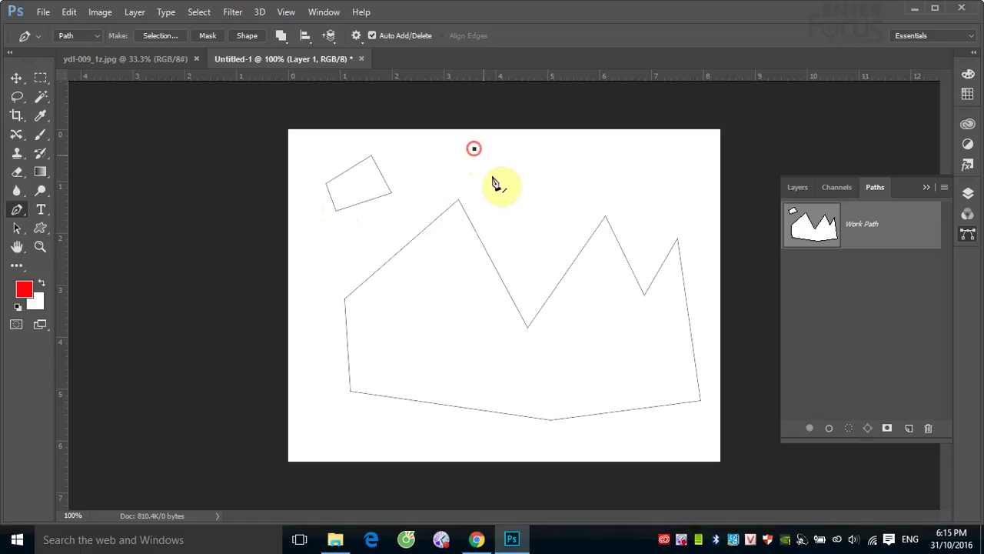
pyautogui.click(505, 203)
pyautogui.click(604, 202)
pyautogui.click(621, 164)
pyautogui.click(556, 148)
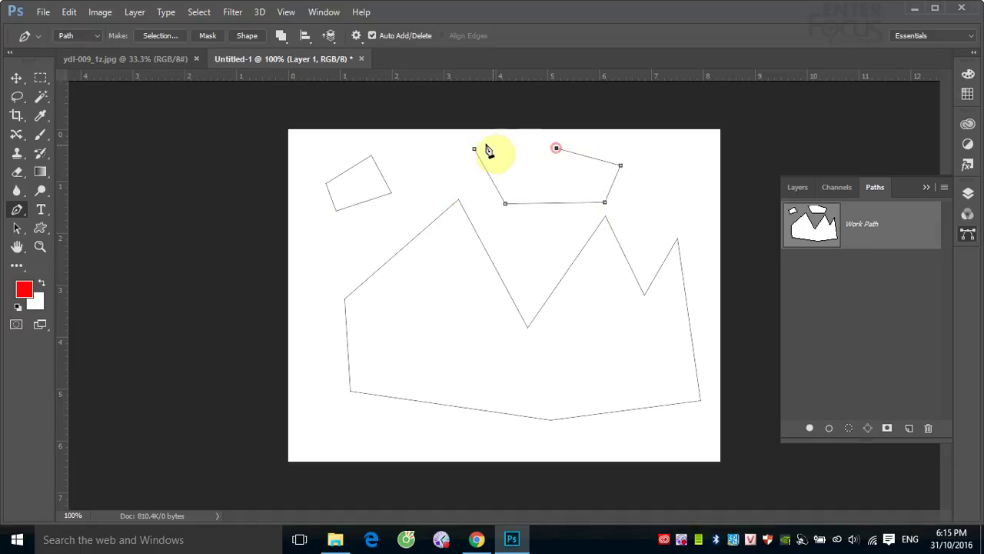
pyautogui.click(474, 148)
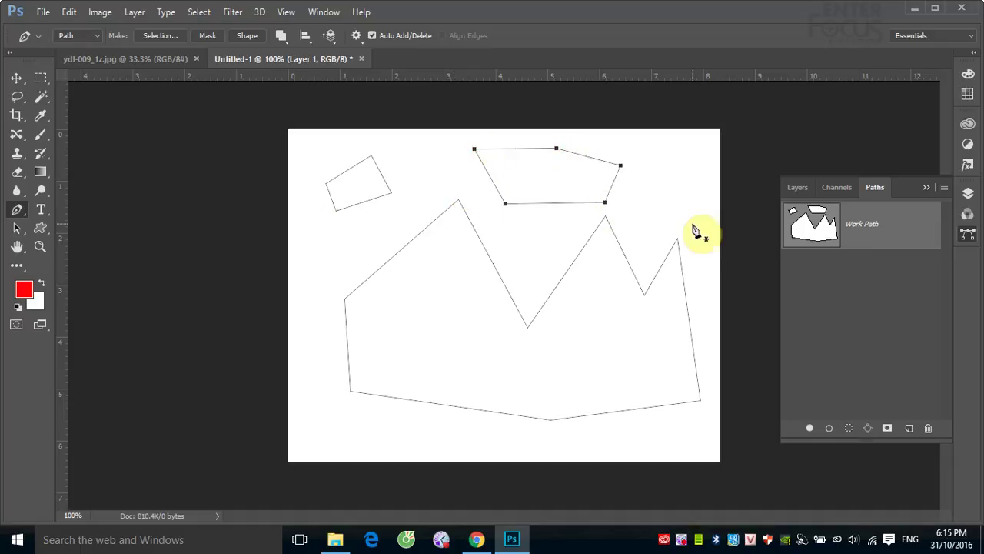
# Step: Return to the Paths panel and deselect the Work Path so its outline is hidden
pyautogui.click(795, 187)
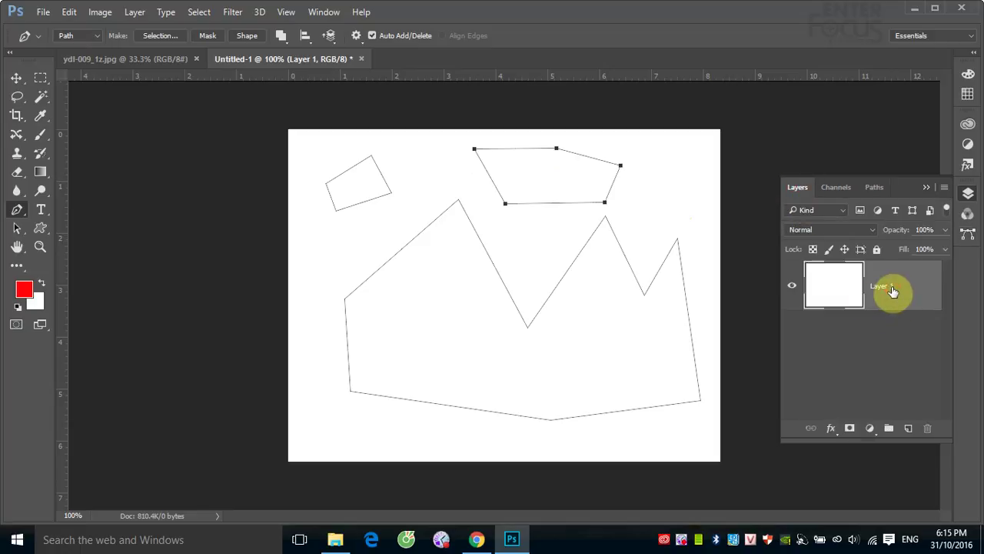
pyautogui.click(874, 186)
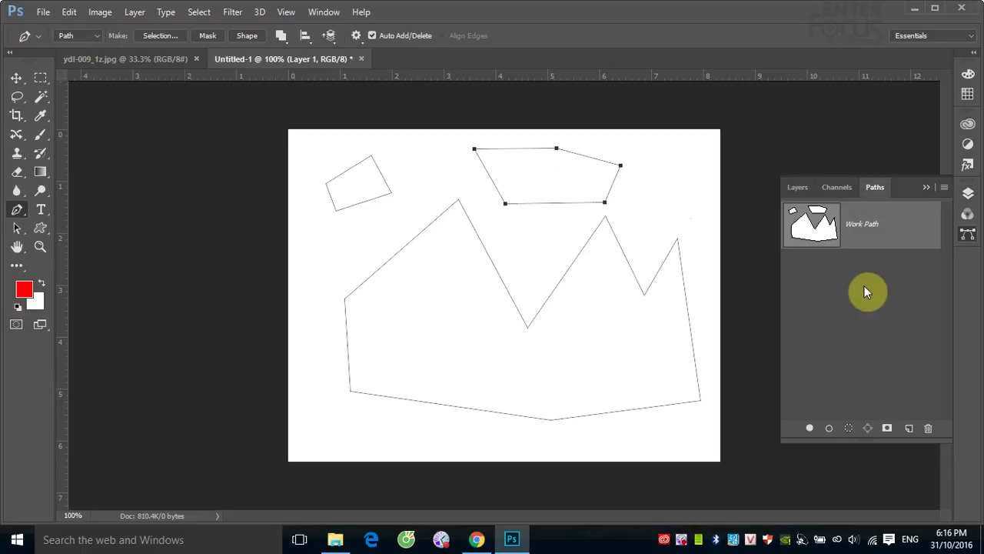
pyautogui.click(860, 288)
pyautogui.click(877, 232)
pyautogui.click(879, 282)
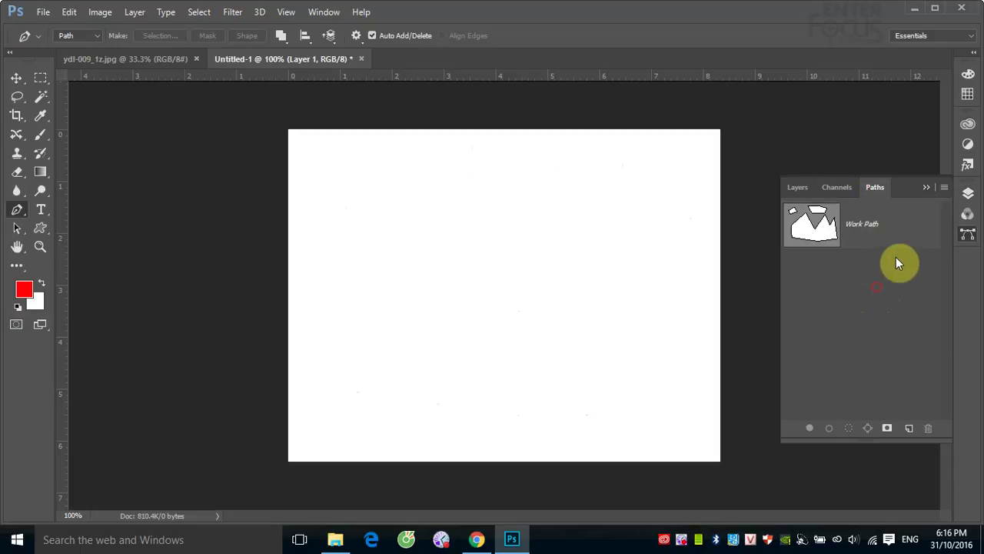
pyautogui.click(901, 230)
pyautogui.click(878, 291)
pyautogui.click(896, 229)
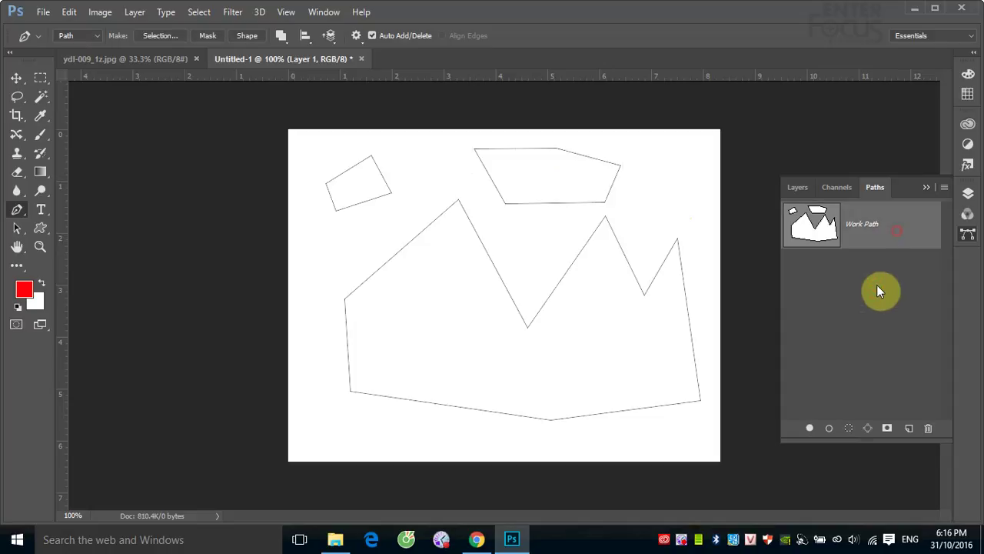
pyautogui.click(879, 286)
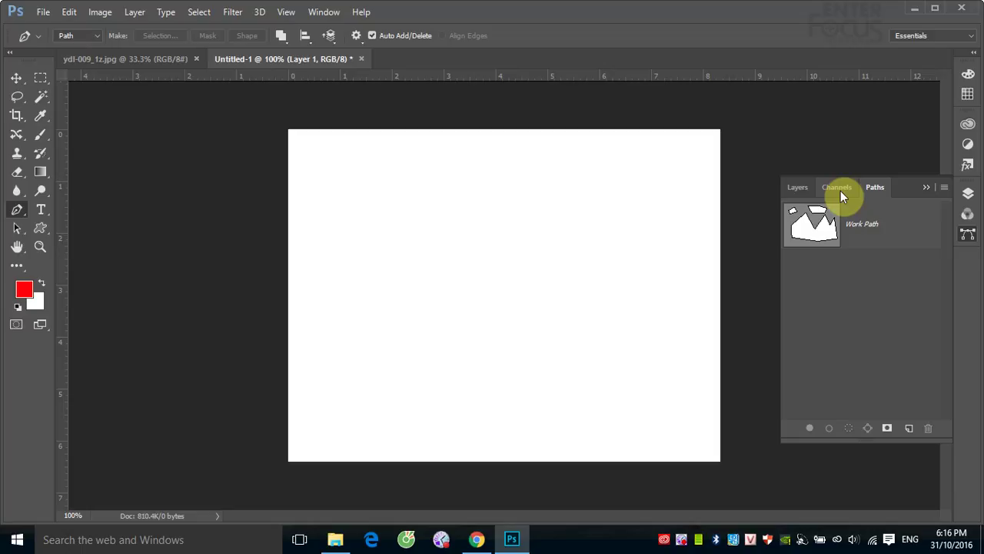
# Step: Create Path 1 holding a closed zigzag polygon, then add an empty Path 2
pyautogui.click(909, 429)
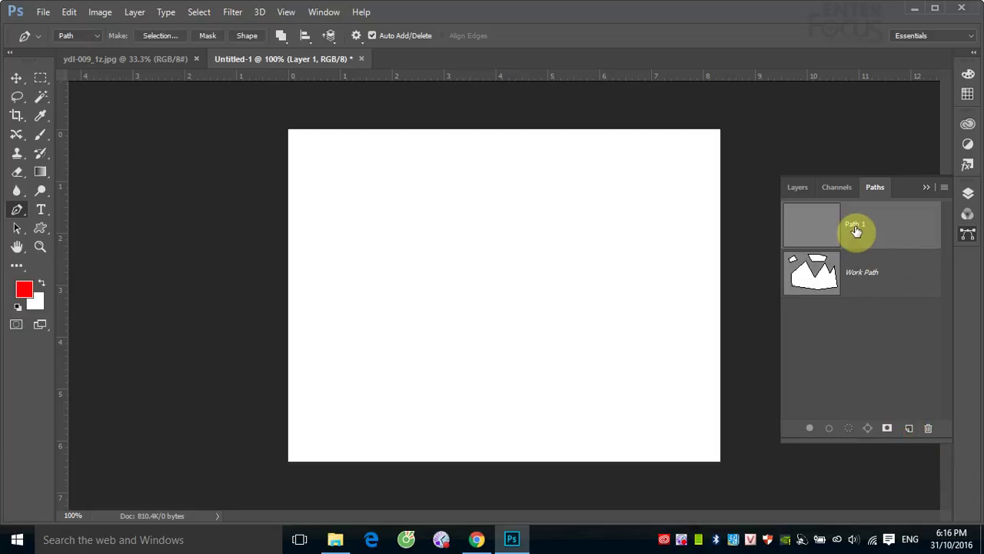
pyautogui.click(326, 262)
pyautogui.click(435, 167)
pyautogui.click(534, 283)
pyautogui.click(630, 223)
pyautogui.click(644, 323)
pyautogui.click(552, 364)
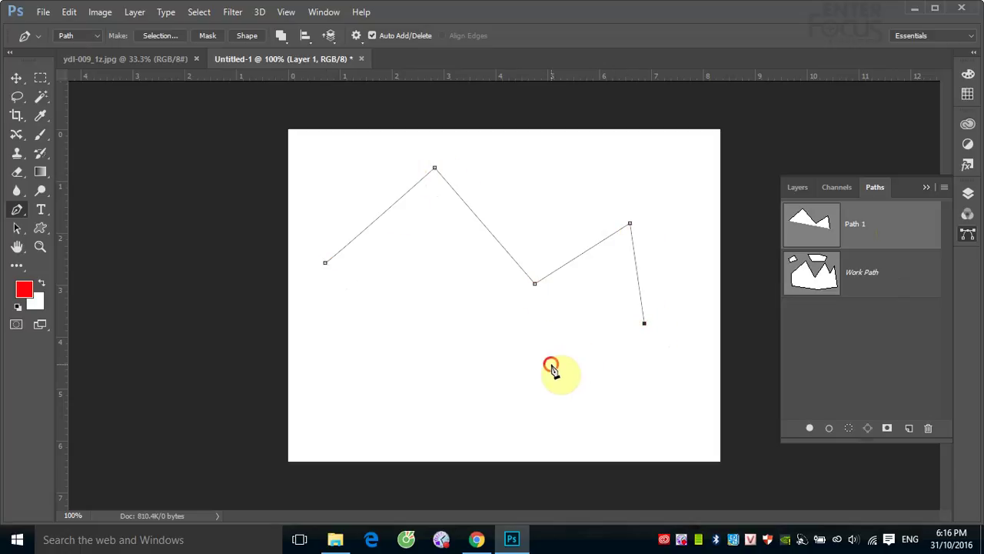
pyautogui.click(410, 316)
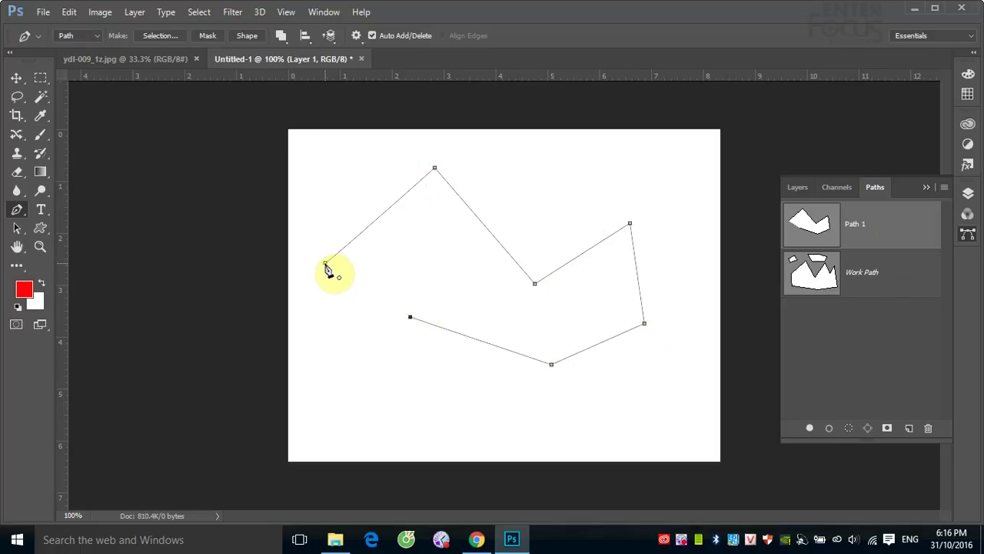
pyautogui.click(325, 262)
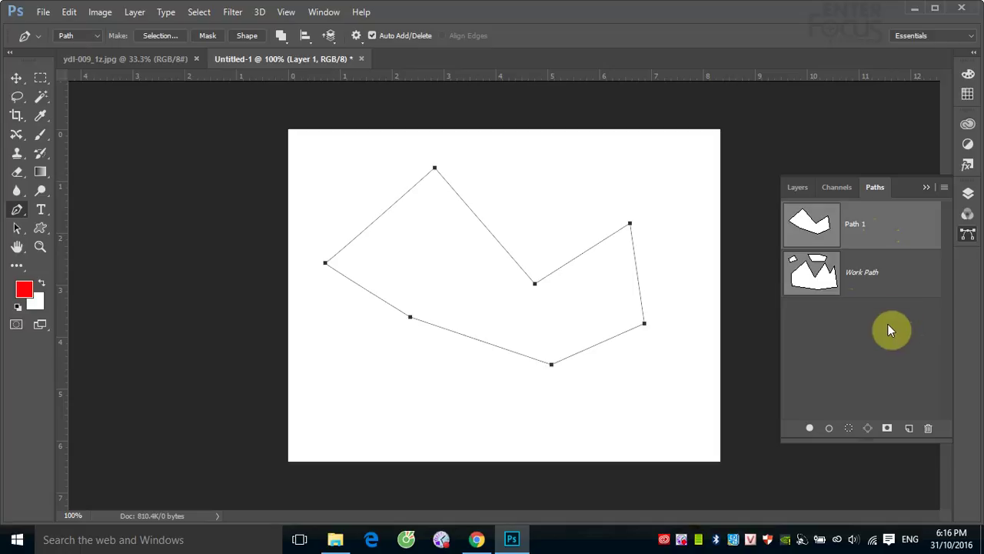
pyautogui.click(909, 429)
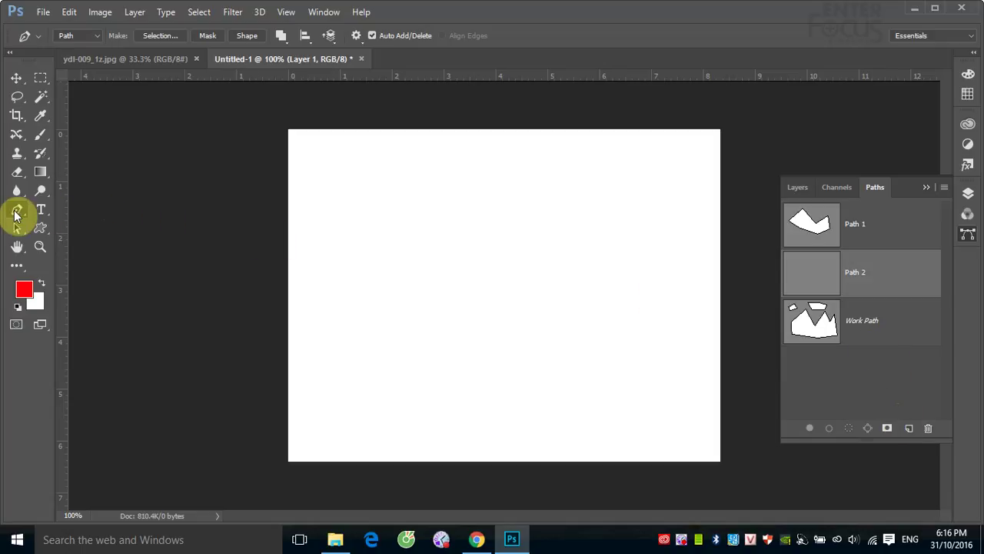
# Step: Draw a lower-left anchor and a dragged top-centre anchor, then adjust its handle to shape the curve
pyautogui.click(347, 335)
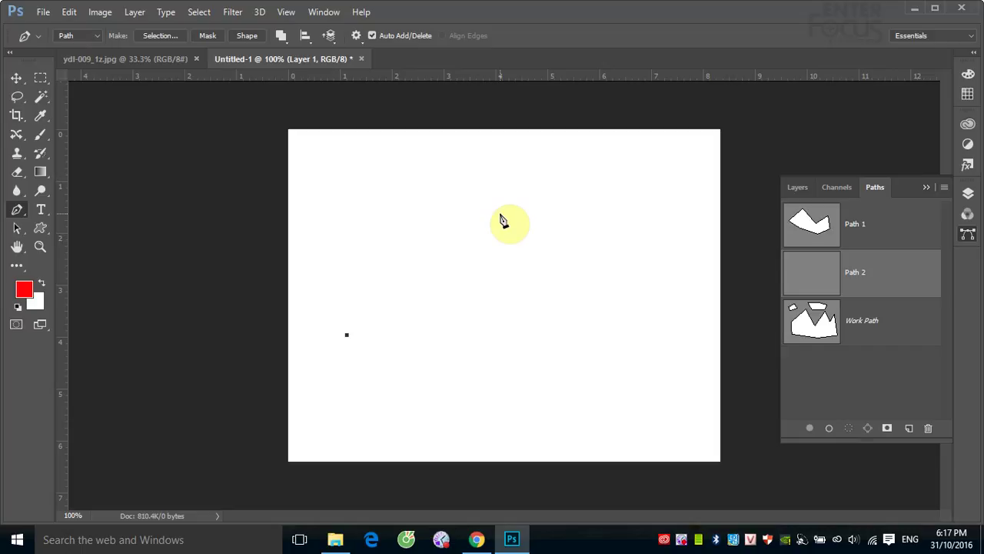
pyautogui.click(500, 216)
pyautogui.moveTo(501, 216); pyautogui.dragTo(637, 215)
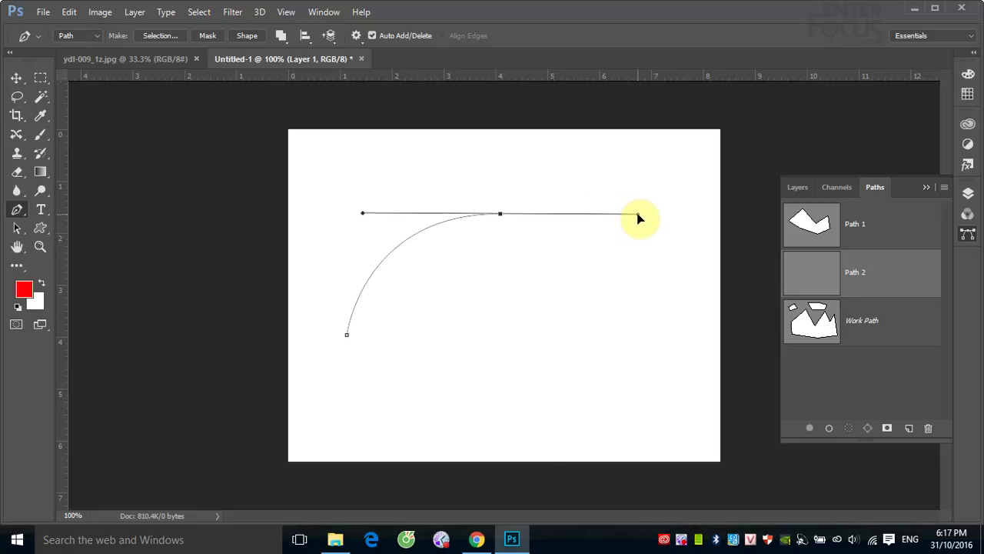
pyautogui.moveTo(637, 216); pyautogui.dragTo(642, 212)
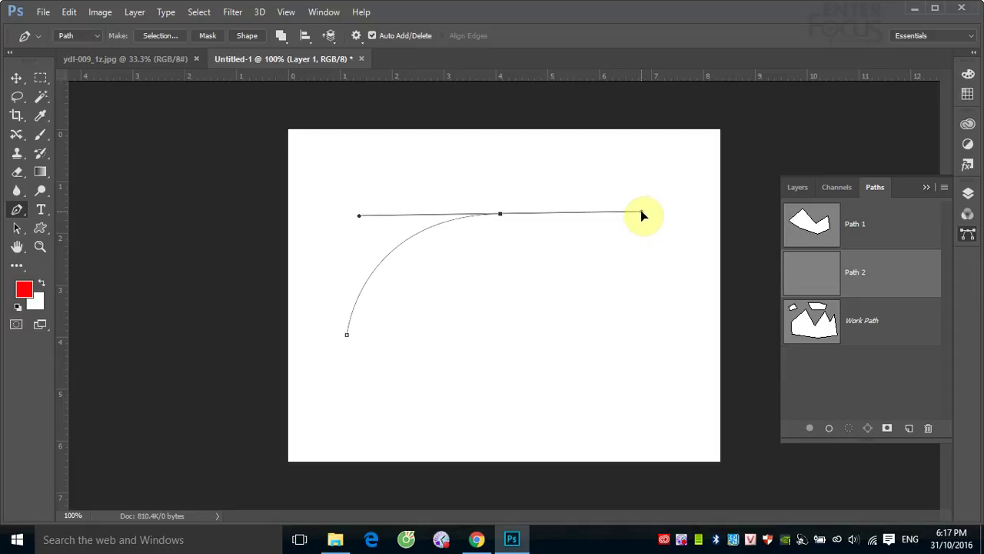
pyautogui.moveTo(642, 212)
pyautogui.mouseDown()
pyautogui.moveTo(542, 211)
pyautogui.moveTo(652, 219)
pyautogui.mouseUp()
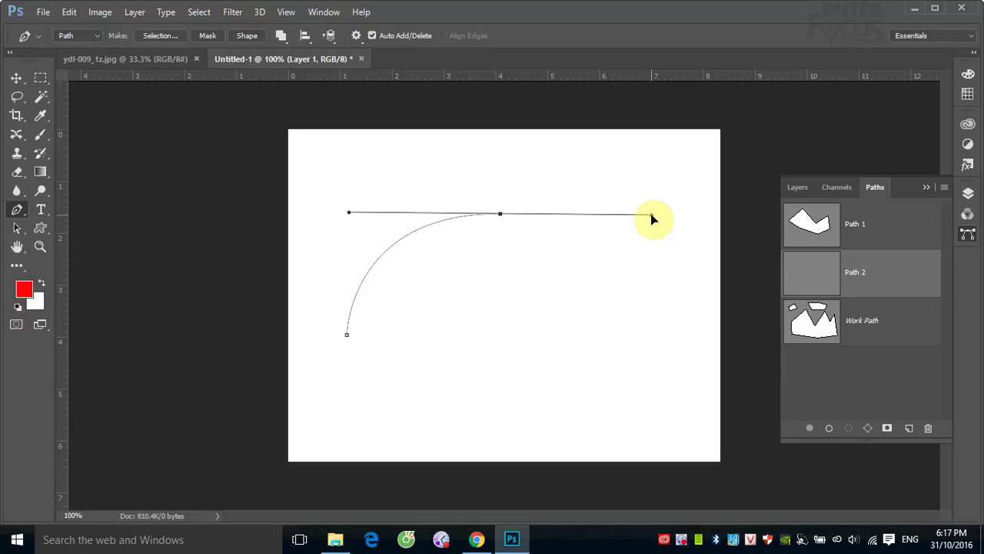
pyautogui.moveTo(652, 216)
pyautogui.mouseDown()
pyautogui.moveTo(543, 214)
pyautogui.moveTo(684, 220)
pyautogui.mouseUp()
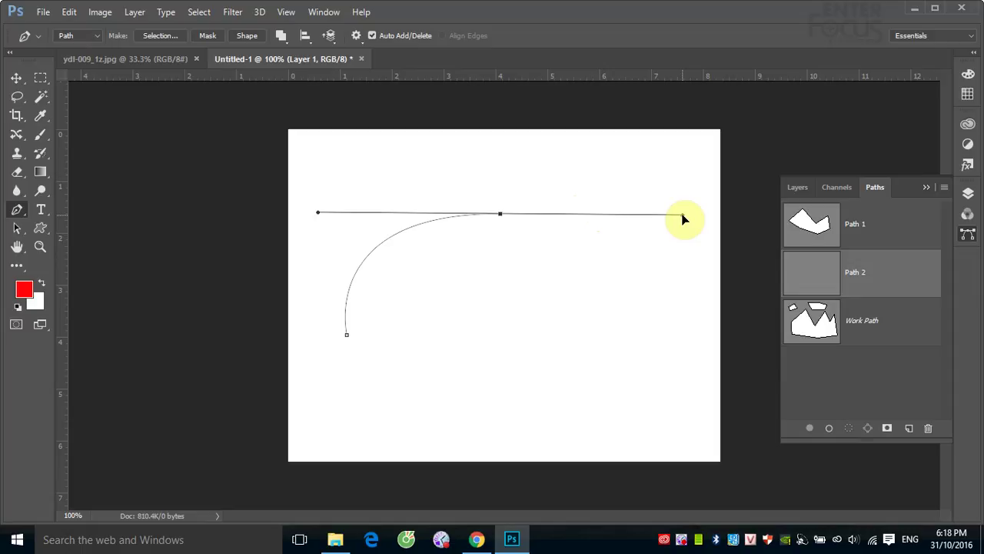
pyautogui.moveTo(683, 219)
pyautogui.mouseDown()
pyautogui.moveTo(567, 216)
pyautogui.moveTo(695, 214)
pyautogui.mouseUp()
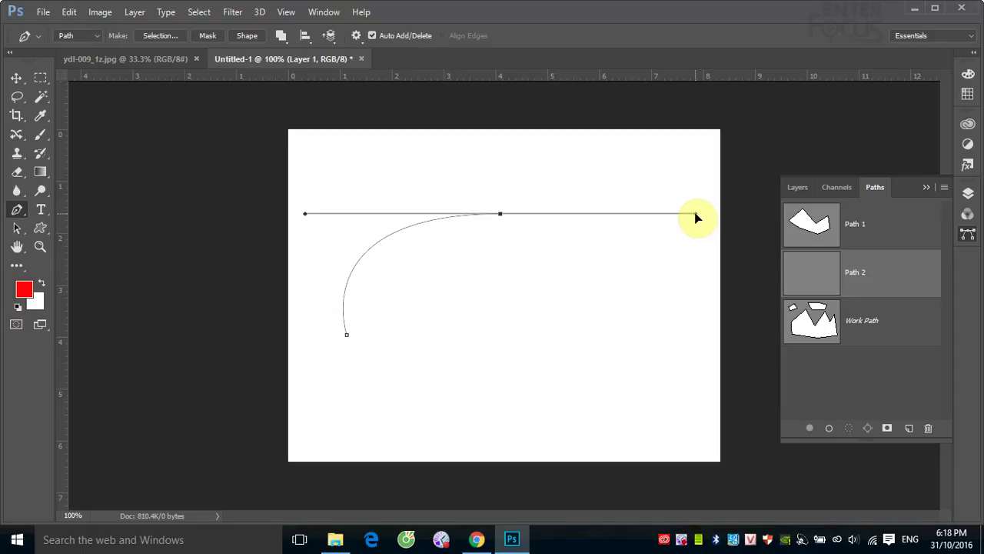
pyautogui.moveTo(696, 213); pyautogui.dragTo(576, 214)
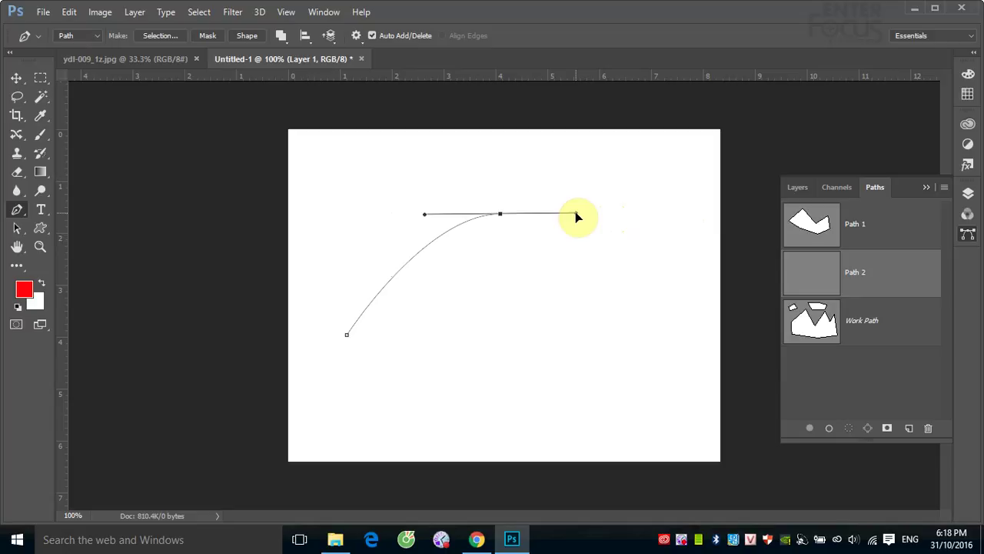
pyautogui.moveTo(577, 213)
pyautogui.mouseDown()
pyautogui.moveTo(760, 217)
pyautogui.moveTo(506, 218)
pyautogui.mouseUp()
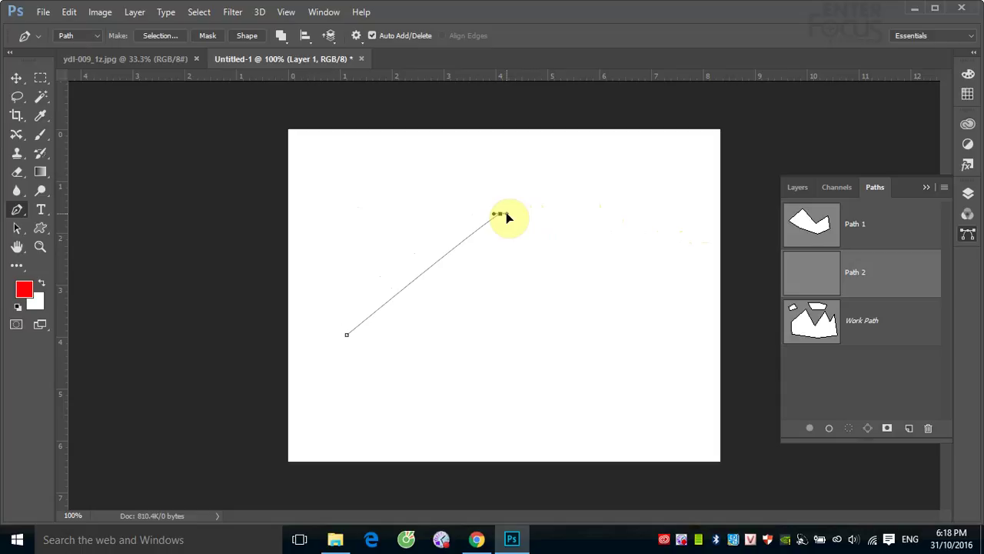
pyautogui.moveTo(506, 218); pyautogui.dragTo(652, 217)
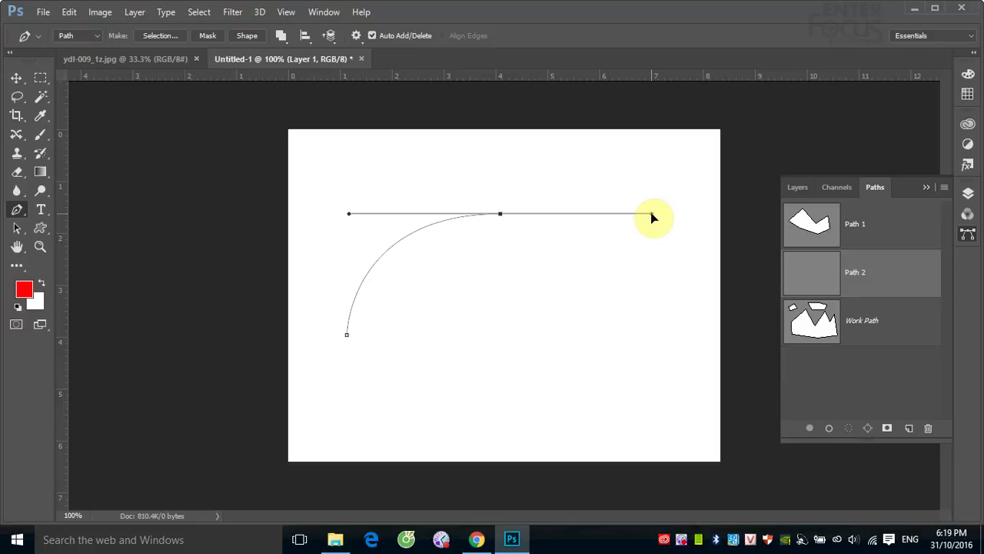
pyautogui.moveTo(652, 219); pyautogui.dragTo(619, 314)
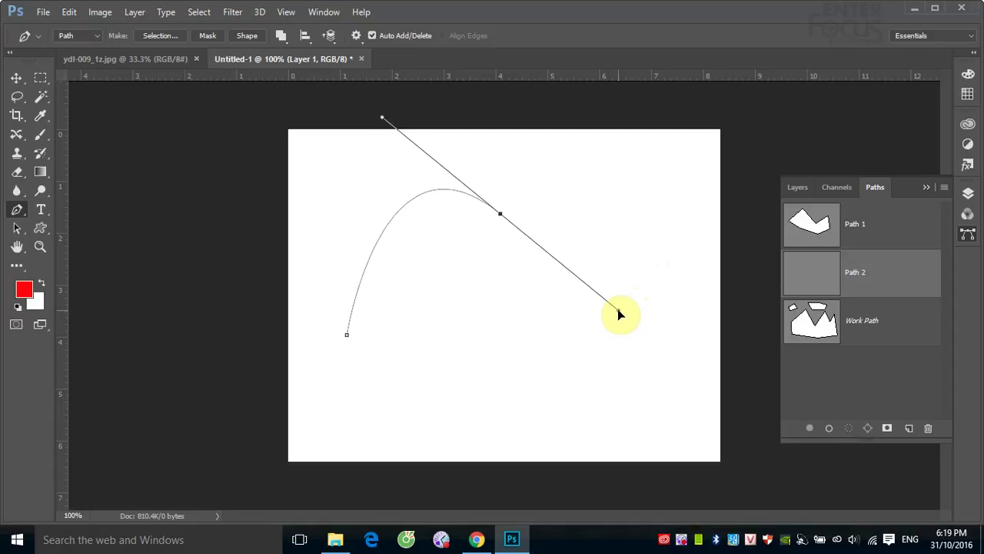
pyautogui.moveTo(620, 313); pyautogui.dragTo(615, 139)
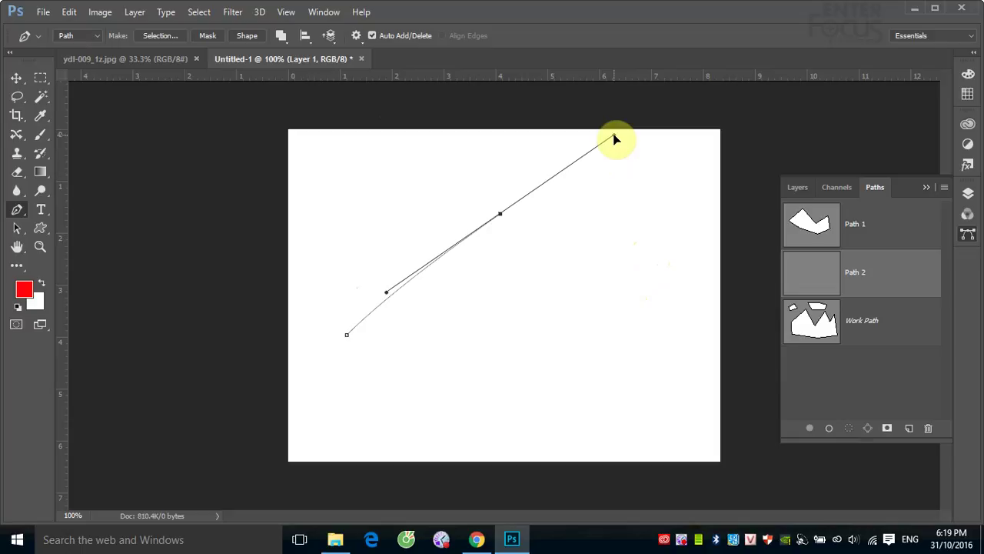
pyautogui.moveTo(615, 140)
pyautogui.mouseDown()
pyautogui.moveTo(622, 270)
pyautogui.moveTo(625, 198)
pyautogui.mouseUp()
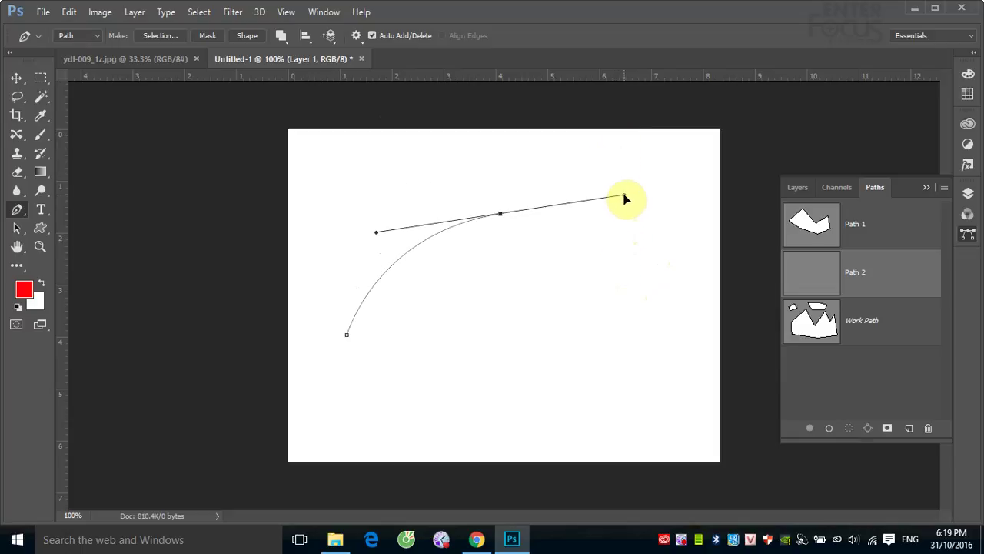
pyautogui.moveTo(625, 199)
pyautogui.mouseDown()
pyautogui.moveTo(625, 253)
pyautogui.moveTo(607, 298)
pyautogui.moveTo(514, 119)
pyautogui.moveTo(407, 135)
pyautogui.moveTo(499, 141)
pyautogui.moveTo(615, 270)
pyautogui.moveTo(610, 330)
pyautogui.moveTo(597, 202)
pyautogui.moveTo(479, 131)
pyautogui.moveTo(422, 138)
pyautogui.moveTo(567, 193)
pyautogui.moveTo(630, 264)
pyautogui.moveTo(637, 308)
pyautogui.mouseUp()
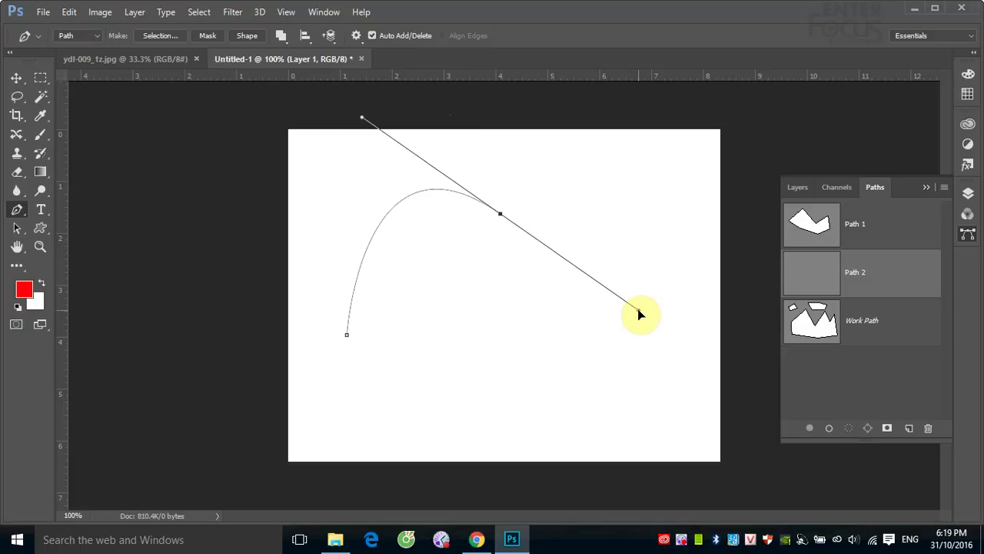
pyautogui.moveTo(639, 312)
pyautogui.mouseDown()
pyautogui.moveTo(672, 313)
pyautogui.moveTo(653, 206)
pyautogui.moveTo(592, 139)
pyautogui.moveTo(395, 129)
pyautogui.moveTo(383, 92)
pyautogui.mouseUp()
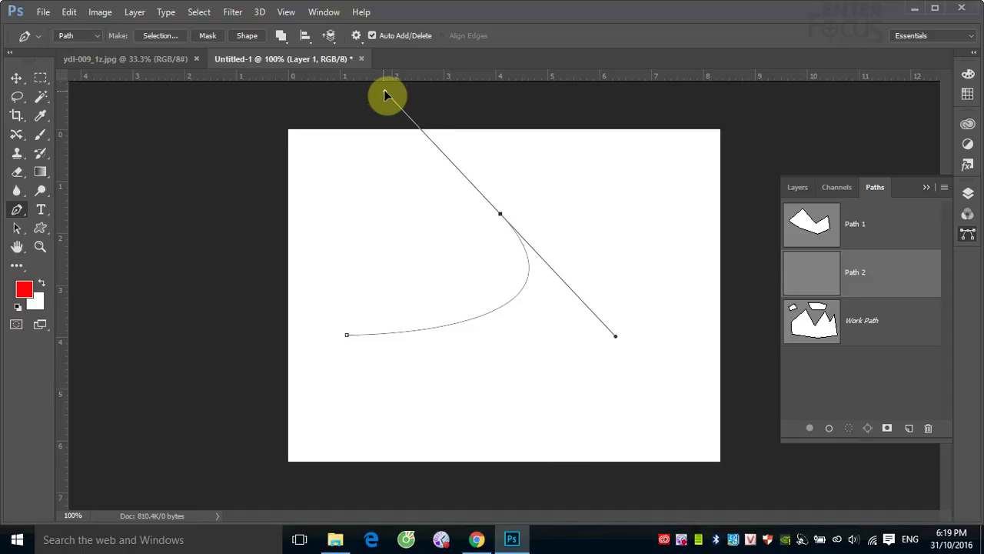
pyautogui.moveTo(387, 94)
pyautogui.mouseDown()
pyautogui.moveTo(531, 130)
pyautogui.moveTo(627, 179)
pyautogui.moveTo(653, 206)
pyautogui.moveTo(536, 213)
pyautogui.moveTo(635, 217)
pyautogui.mouseUp()
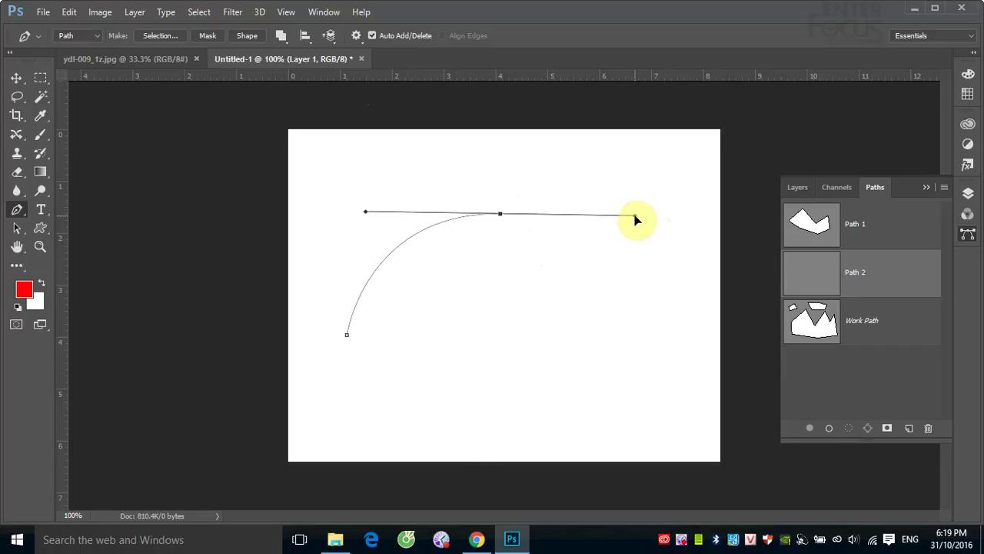
pyautogui.moveTo(635, 218)
pyautogui.mouseDown()
pyautogui.moveTo(625, 218)
pyautogui.moveTo(665, 220)
pyautogui.mouseUp()
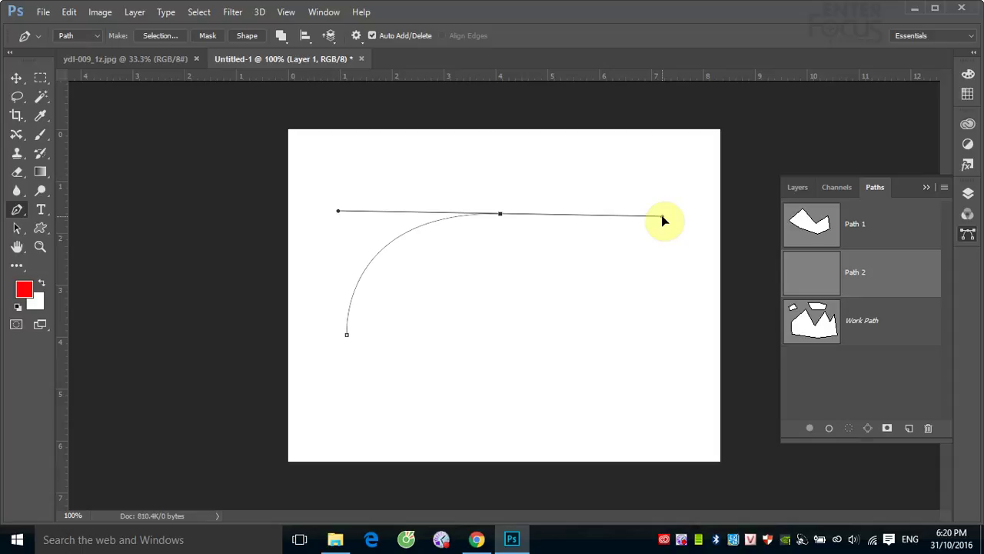
# Step: Swing the top anchor's outgoing handle down-left so Path 2 curves back into a crescent
pyautogui.click(601, 231)
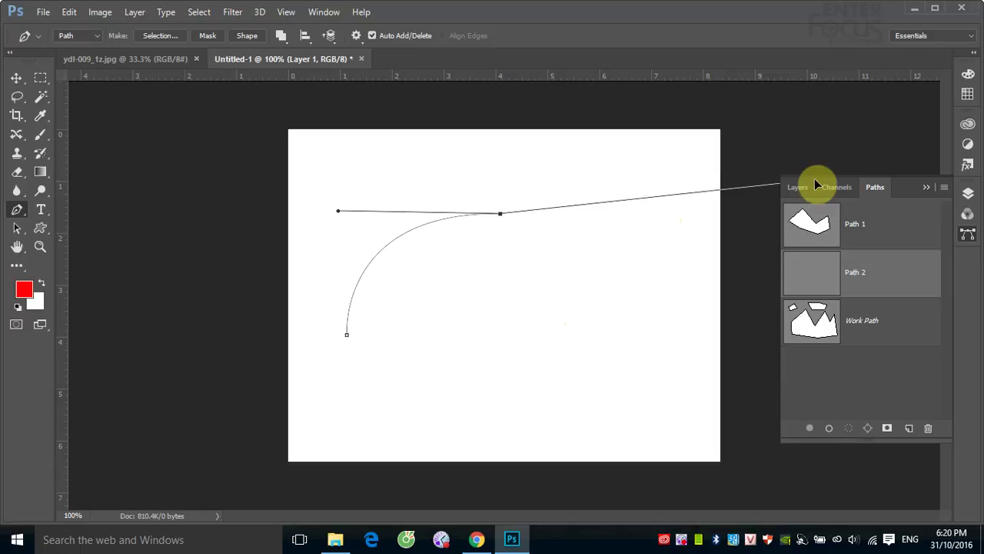
pyautogui.click(629, 212)
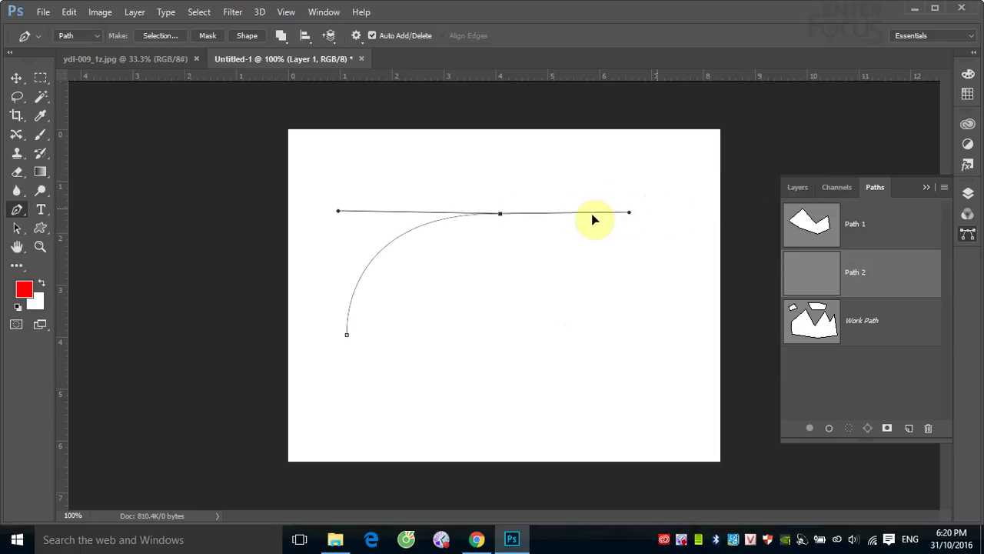
pyautogui.moveTo(629, 212); pyautogui.dragTo(692, 214)
pyautogui.moveTo(537, 214); pyautogui.dragTo(575, 214)
pyautogui.click(648, 249)
pyautogui.moveTo(648, 250); pyautogui.dragTo(536, 335)
pyautogui.moveTo(501, 213)
pyautogui.mouseDown()
pyautogui.moveTo(524, 151)
pyautogui.moveTo(527, 189)
pyautogui.mouseUp()
pyautogui.moveTo(538, 222); pyautogui.dragTo(422, 274)
# Step: Add three more curved anchors to the crescent, then switch to the ydl-009_1z.jpg duck photo
pyautogui.click(454, 336)
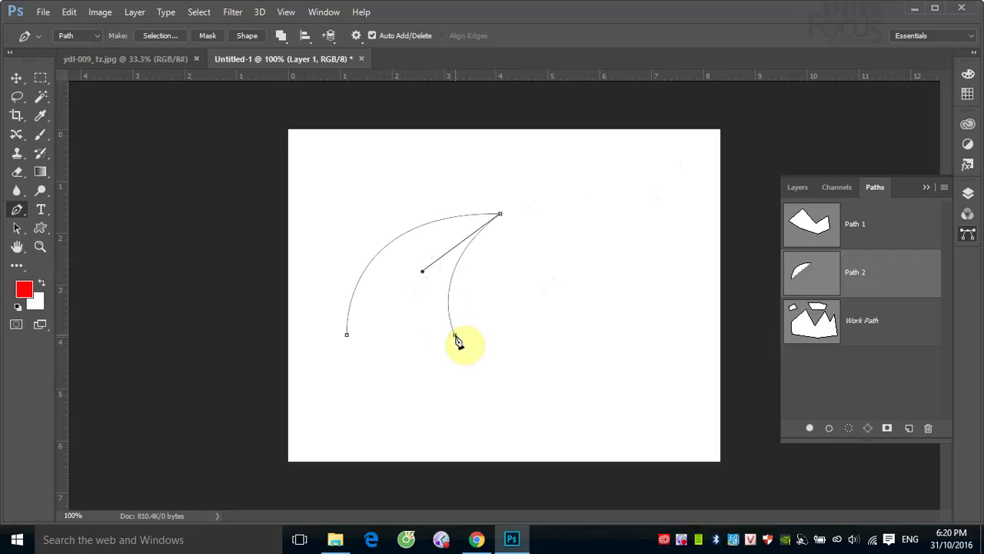
pyautogui.moveTo(529, 260); pyautogui.dragTo(617, 254)
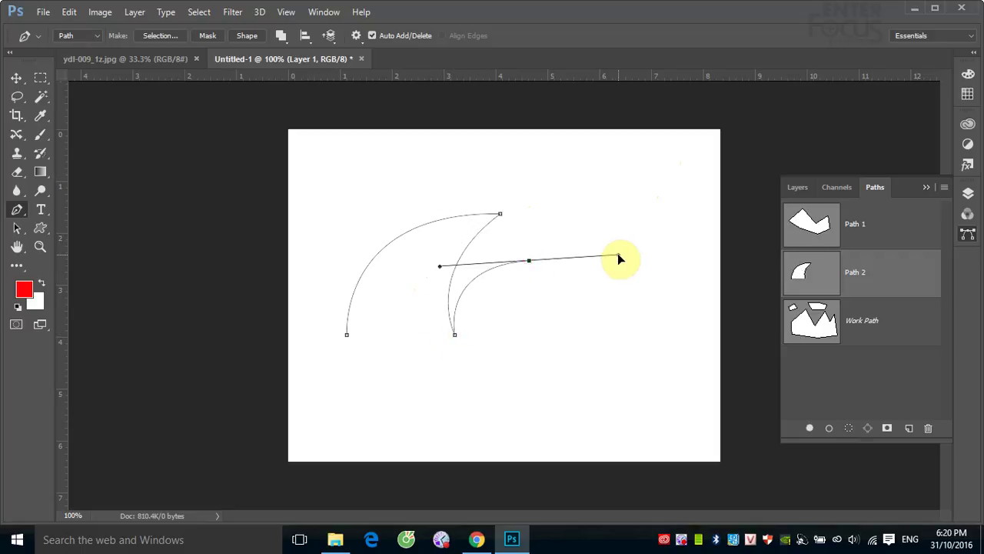
pyautogui.moveTo(590, 178); pyautogui.dragTo(523, 157)
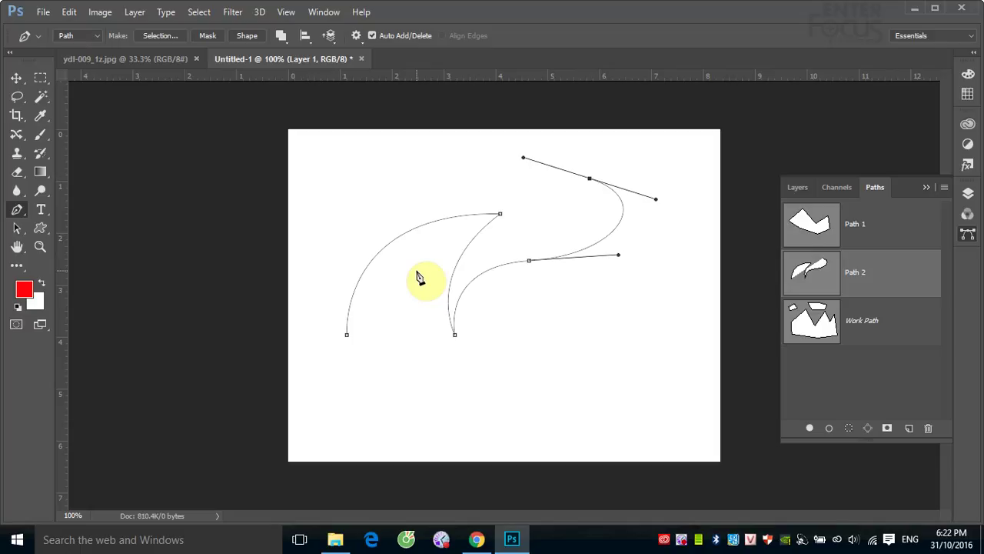
pyautogui.click(96, 60)
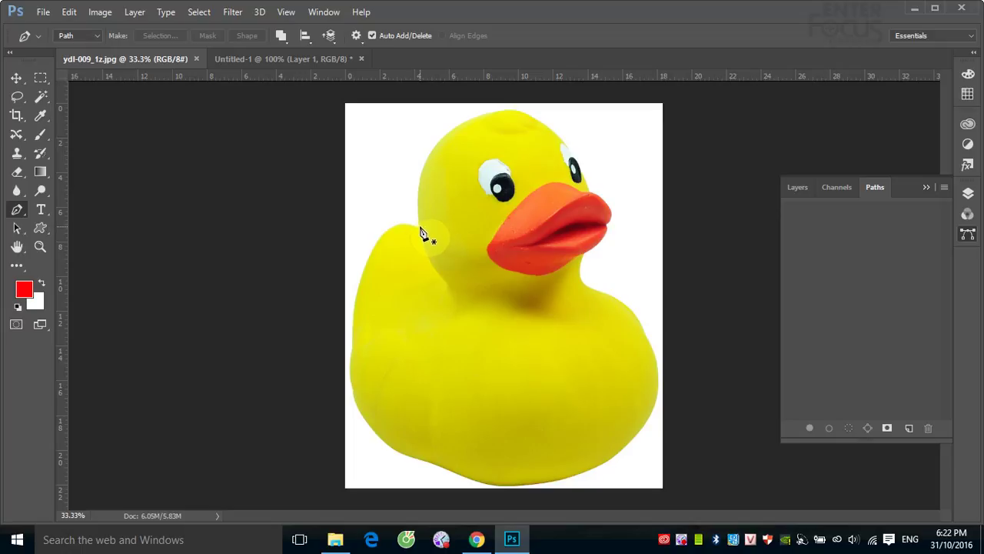
# Step: Place the first Pen anchor on the back edge of the duck's head
pyautogui.click(420, 227)
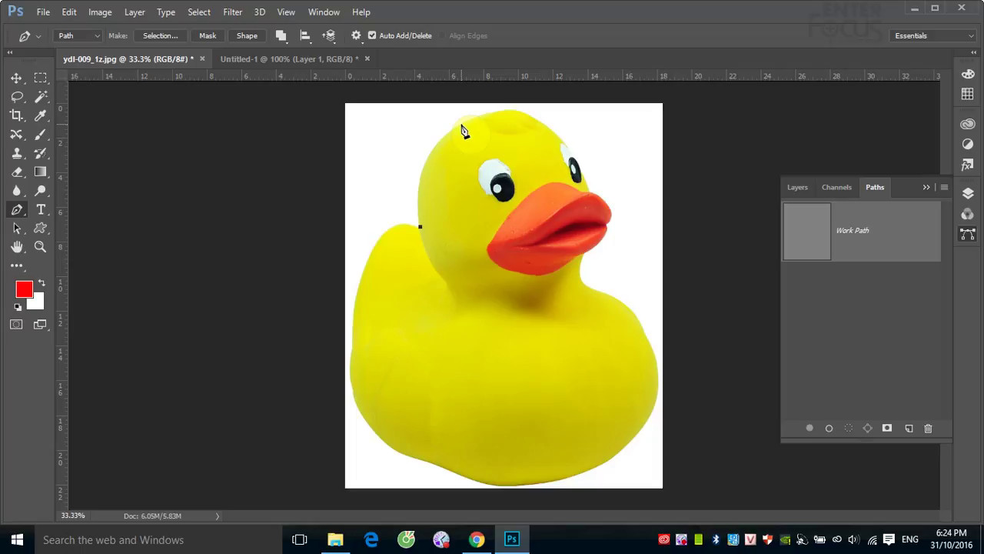
# Step: Add a smooth anchor at the top of the head, shaping its handles to hug the outline
pyautogui.click(461, 124)
pyautogui.moveTo(461, 123)
pyautogui.mouseDown()
pyautogui.moveTo(557, 84)
pyautogui.moveTo(520, 98)
pyautogui.moveTo(513, 90)
pyautogui.moveTo(522, 94)
pyautogui.mouseUp()
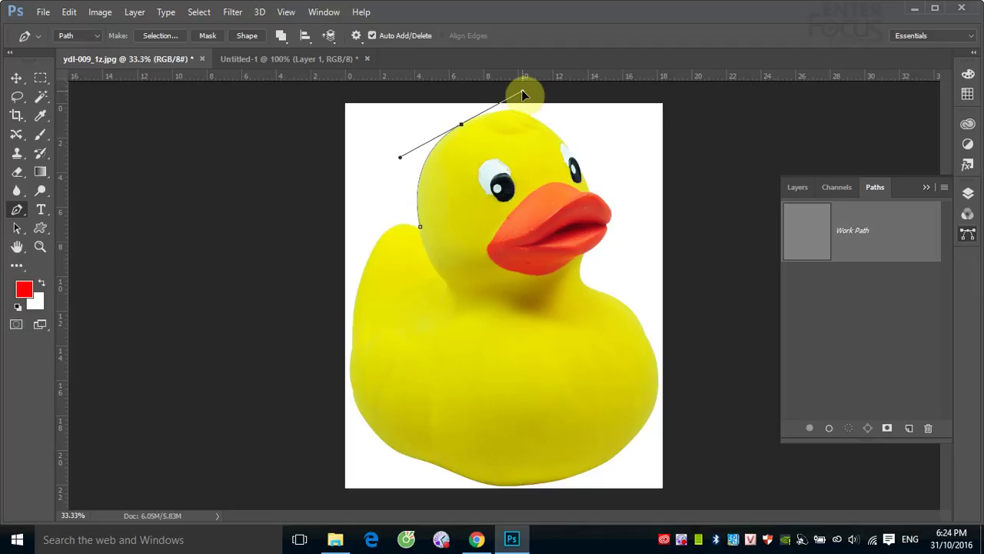
pyautogui.moveTo(523, 94)
pyautogui.mouseDown()
pyautogui.moveTo(513, 89)
pyautogui.moveTo(537, 84)
pyautogui.mouseUp()
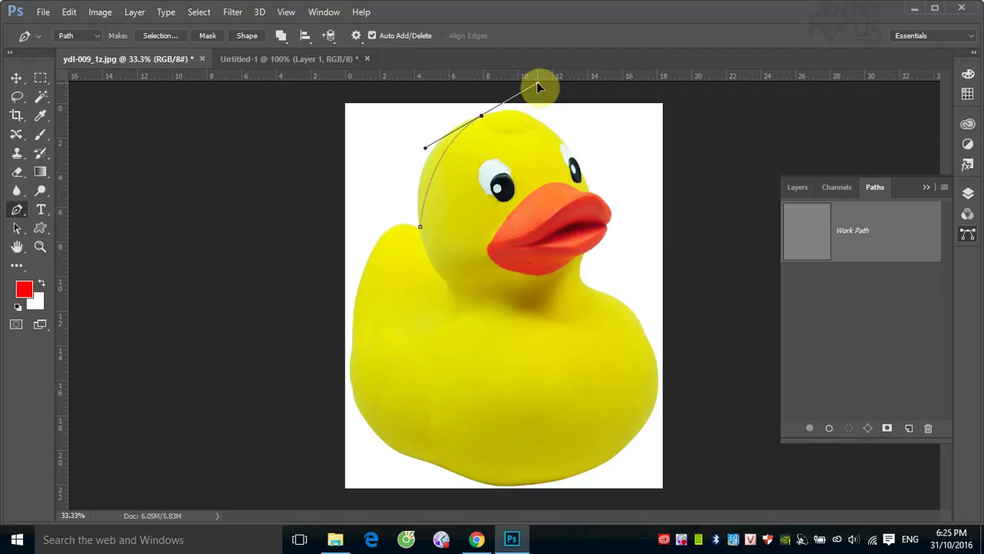
pyautogui.moveTo(537, 83)
pyautogui.mouseDown()
pyautogui.moveTo(573, 90)
pyautogui.moveTo(563, 90)
pyautogui.mouseUp()
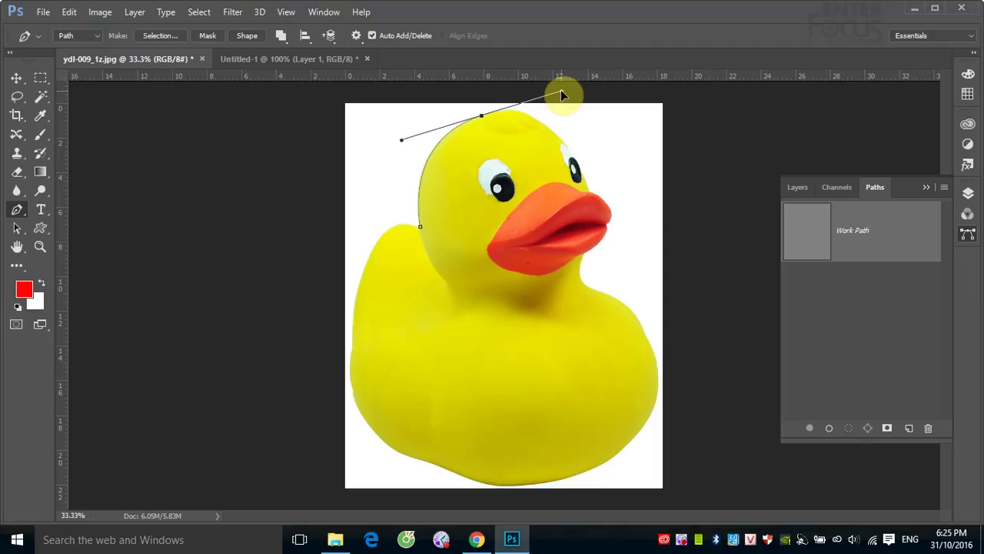
pyautogui.moveTo(562, 94); pyautogui.dragTo(498, 104)
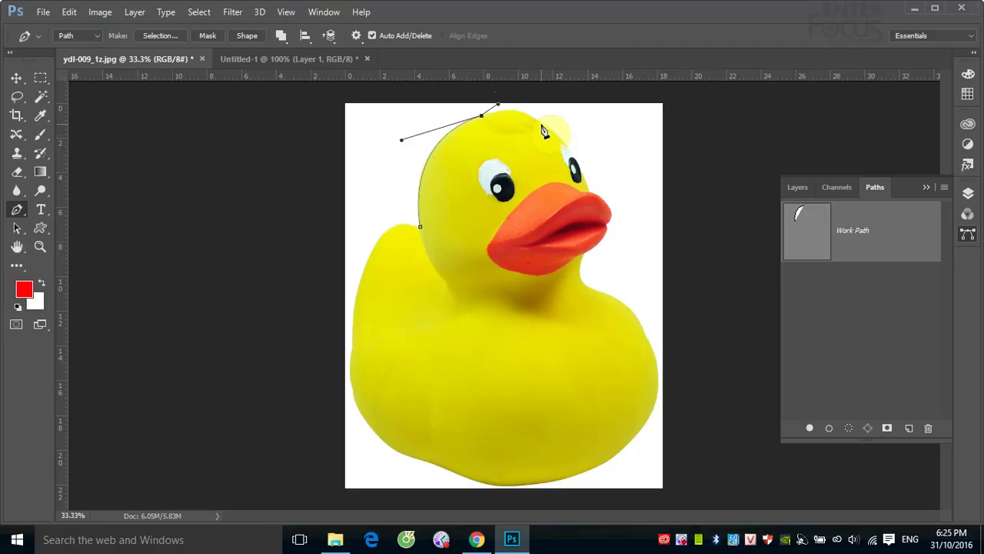
pyautogui.moveTo(465, 109); pyautogui.dragTo(552, 143)
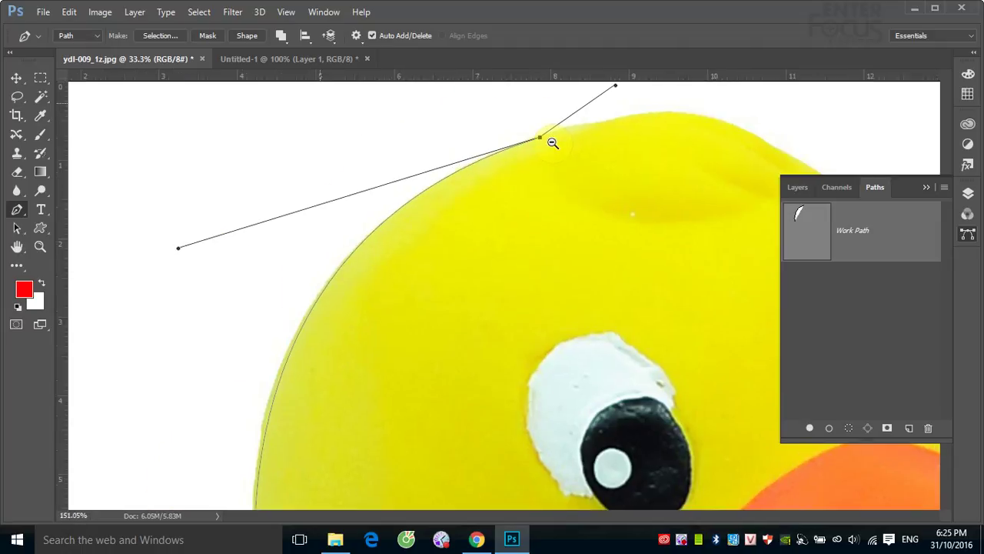
# Step: Extend the path with anchors across the top of the duck's head to where it slopes down
pyautogui.moveTo(629, 186); pyautogui.dragTo(498, 151)
pyautogui.moveTo(474, 144); pyautogui.dragTo(391, 163)
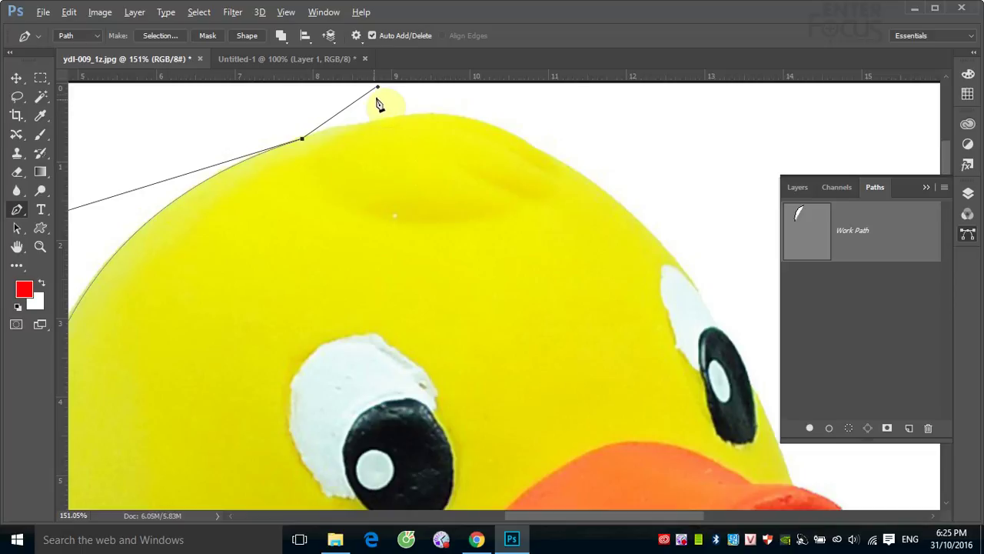
pyautogui.moveTo(378, 87)
pyautogui.mouseDown()
pyautogui.moveTo(325, 129)
pyautogui.moveTo(378, 122)
pyautogui.mouseUp()
pyautogui.click(365, 124)
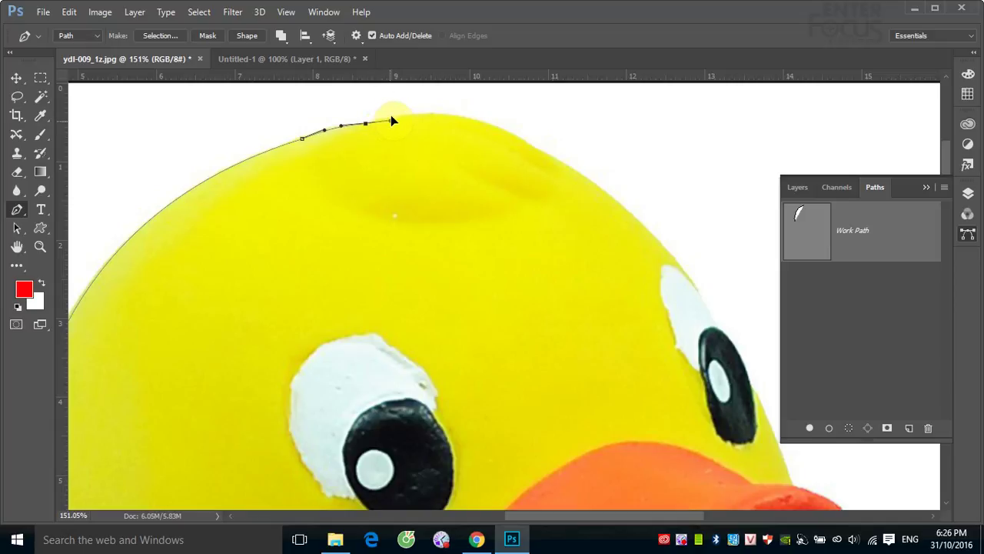
pyautogui.click(397, 113)
pyautogui.moveTo(533, 146)
pyautogui.mouseDown()
pyautogui.moveTo(586, 193)
pyautogui.moveTo(609, 199)
pyautogui.moveTo(609, 178)
pyautogui.mouseUp()
# Step: Continue curved anchors down the front of the face, past the far eye, to the beak's top edge
pyautogui.moveTo(578, 251); pyautogui.dragTo(440, 217)
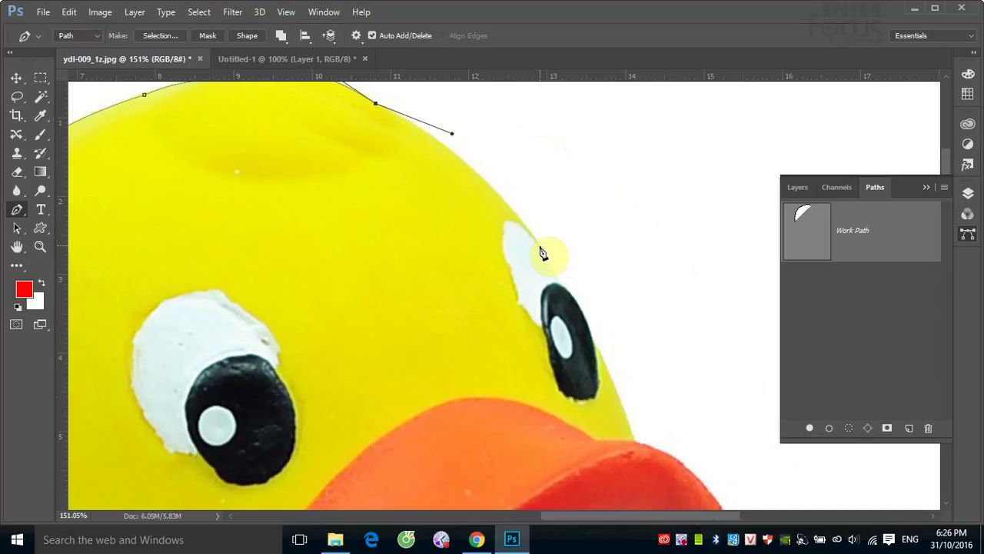
pyautogui.moveTo(541, 248); pyautogui.dragTo(578, 296)
pyautogui.moveTo(578, 296); pyautogui.dragTo(554, 270)
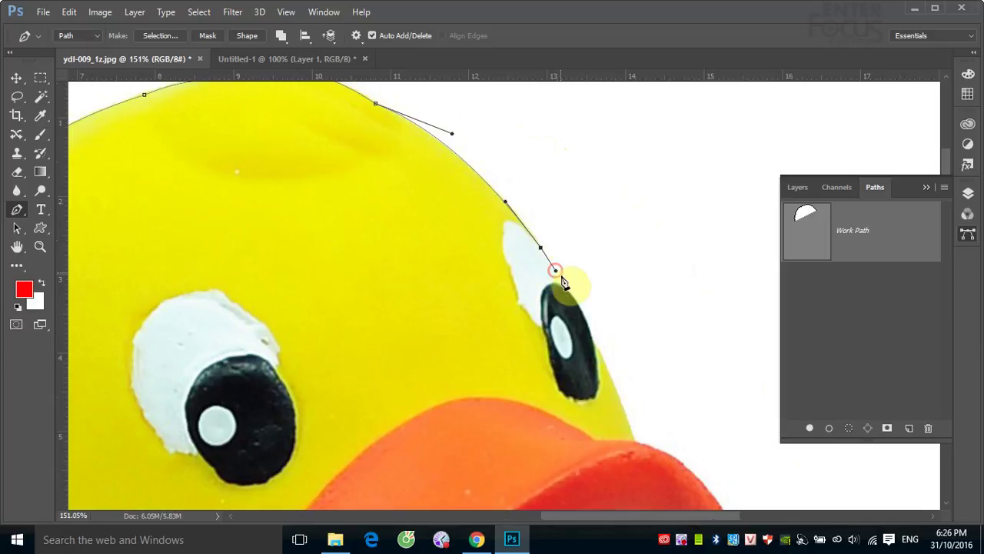
pyautogui.click(564, 286)
pyautogui.moveTo(602, 348)
pyautogui.mouseDown()
pyautogui.moveTo(523, 204)
pyautogui.moveTo(526, 232)
pyautogui.moveTo(531, 215)
pyautogui.mouseUp()
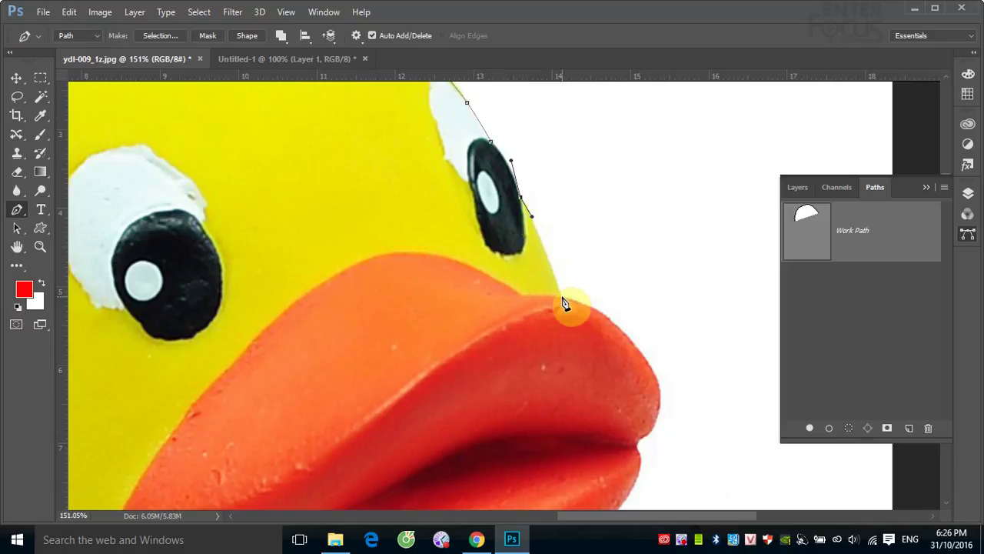
pyautogui.moveTo(562, 304); pyautogui.dragTo(566, 311)
pyautogui.moveTo(575, 300); pyautogui.dragTo(577, 301)
# Step: Curve the path around the beak tip and along the lower beak toward the neck
pyautogui.scroll(-3, 569, 307)
pyautogui.hscroll(3, 569, 308)
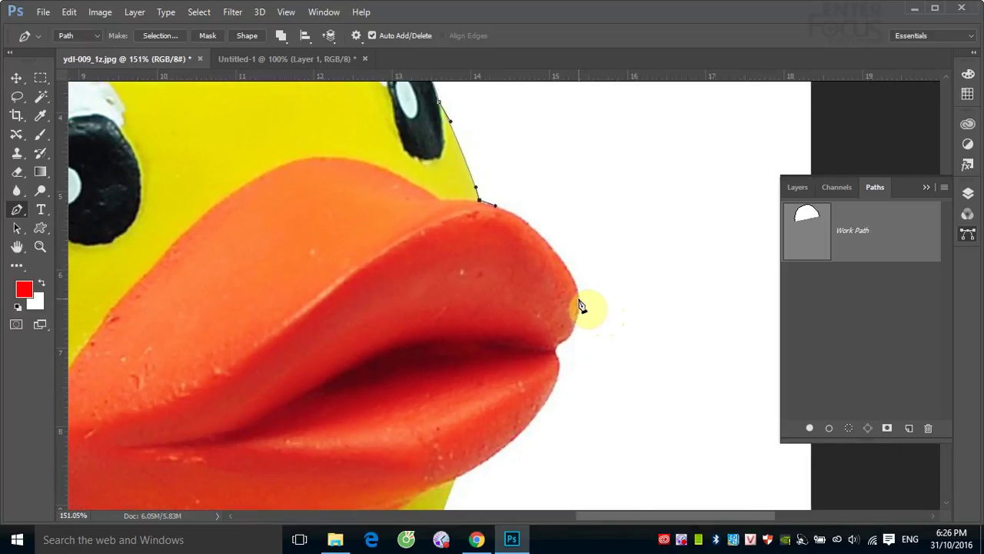
pyautogui.moveTo(579, 298)
pyautogui.mouseDown()
pyautogui.moveTo(589, 354)
pyautogui.moveTo(604, 373)
pyautogui.moveTo(584, 321)
pyautogui.moveTo(589, 330)
pyautogui.mouseUp()
pyautogui.moveTo(584, 323); pyautogui.dragTo(549, 341)
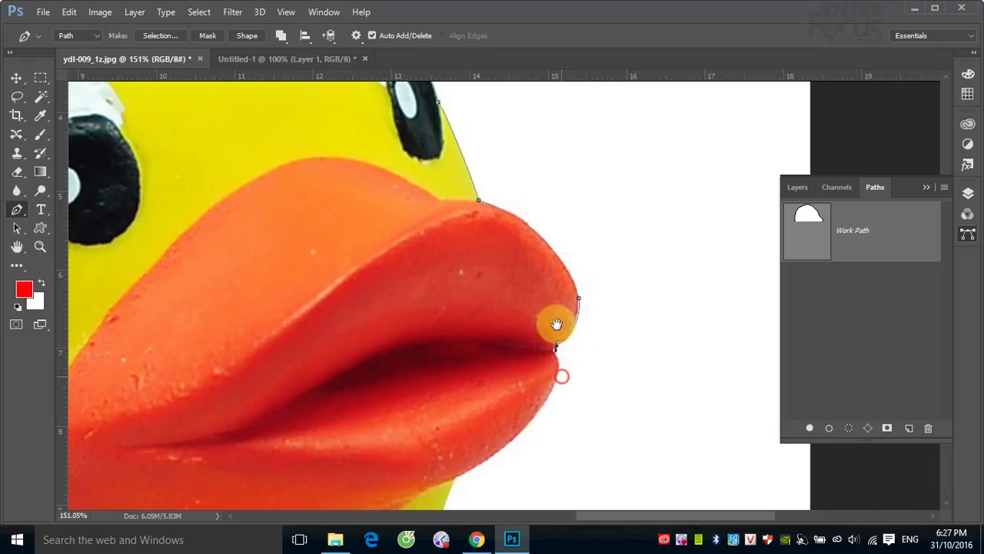
pyautogui.moveTo(558, 370); pyautogui.dragTo(550, 286)
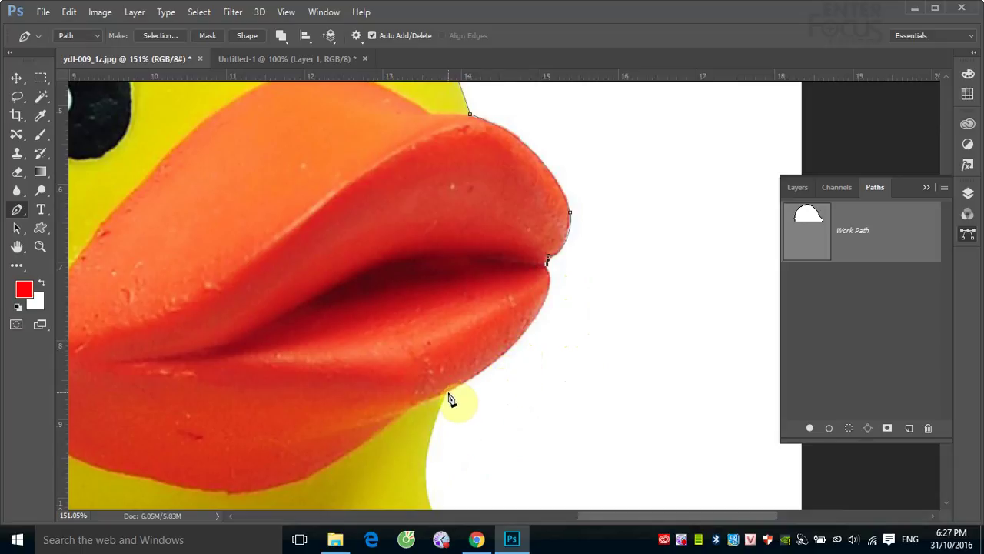
pyautogui.moveTo(446, 393)
pyautogui.mouseDown()
pyautogui.moveTo(293, 473)
pyautogui.moveTo(311, 463)
pyautogui.mouseUp()
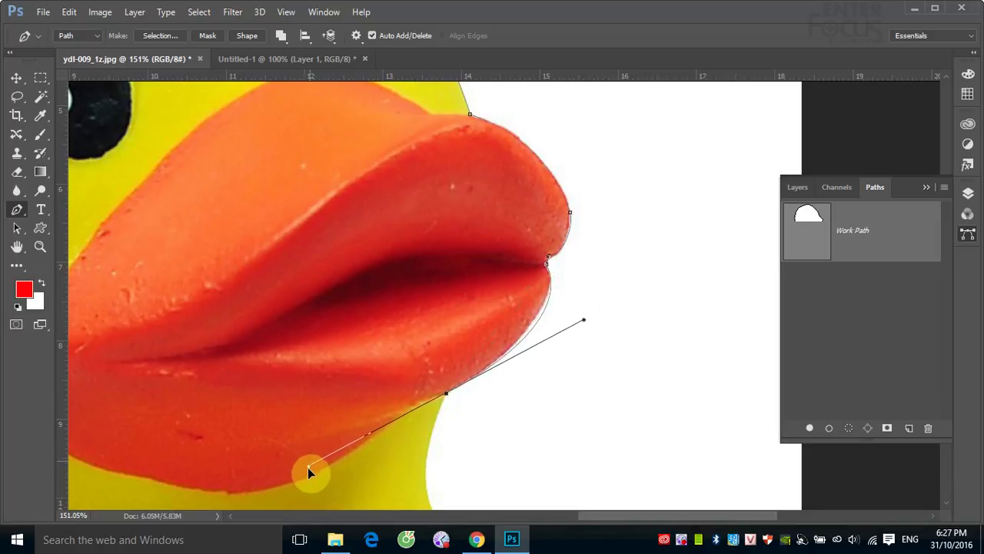
pyautogui.moveTo(310, 463)
pyautogui.mouseDown()
pyautogui.moveTo(306, 474)
pyautogui.moveTo(369, 433)
pyautogui.moveTo(325, 451)
pyautogui.moveTo(316, 476)
pyautogui.moveTo(304, 479)
pyautogui.moveTo(322, 463)
pyautogui.moveTo(314, 469)
pyautogui.moveTo(380, 489)
pyautogui.moveTo(421, 448)
pyautogui.mouseUp()
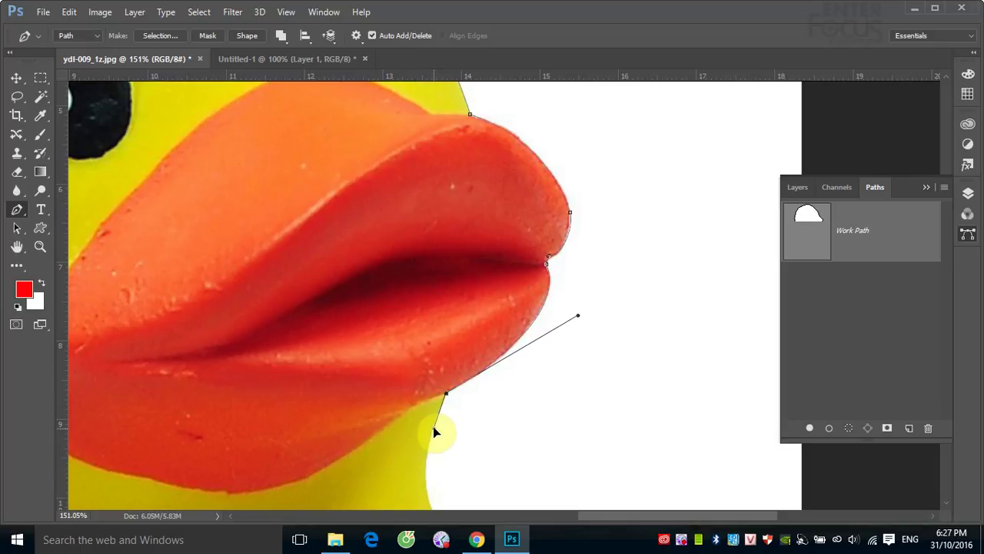
pyautogui.moveTo(485, 420); pyautogui.dragTo(472, 171)
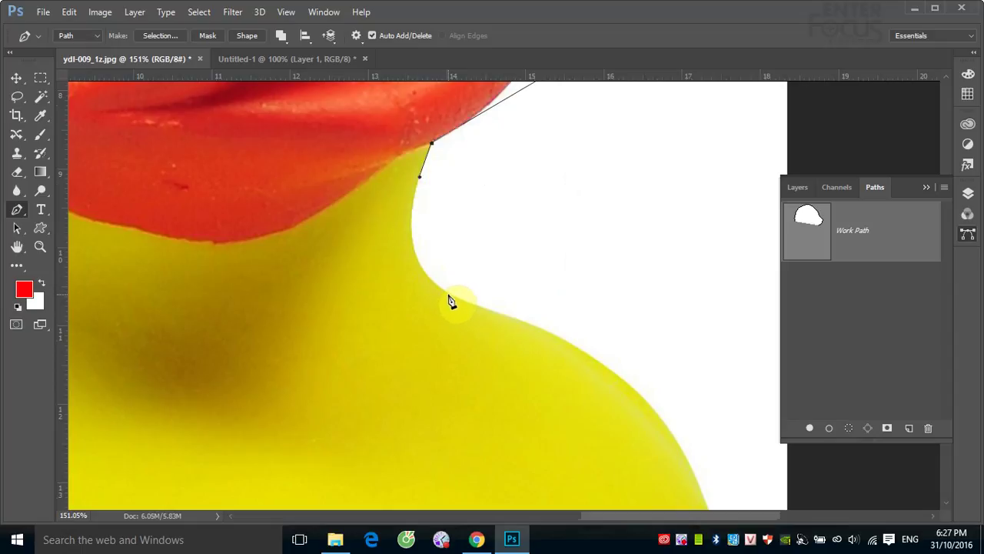
# Step: Add curved anchors through the neck's inward curve and down the duck's chest
pyautogui.moveTo(451, 294); pyautogui.dragTo(517, 336)
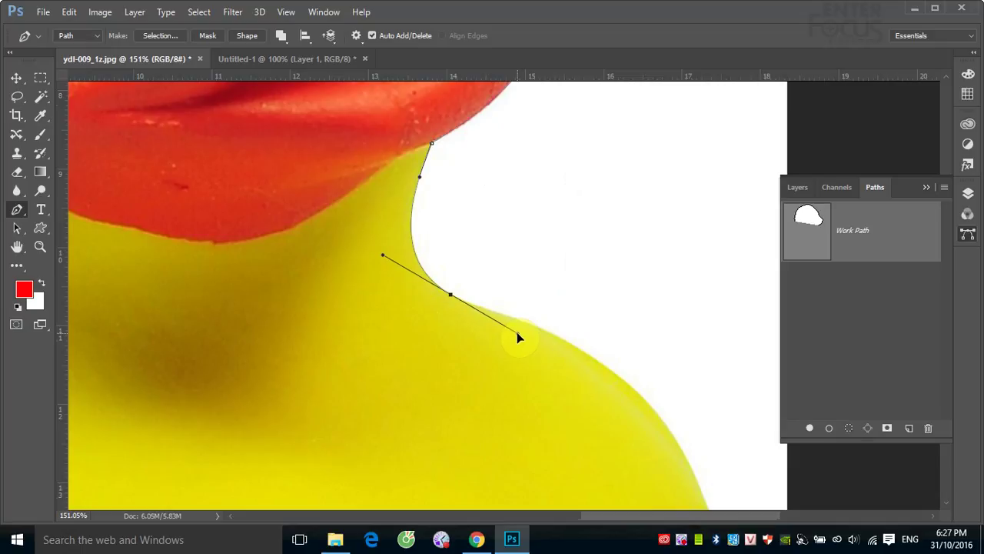
pyautogui.moveTo(518, 332)
pyautogui.mouseDown()
pyautogui.moveTo(499, 324)
pyautogui.moveTo(514, 334)
pyautogui.mouseUp()
pyautogui.moveTo(514, 335); pyautogui.dragTo(512, 325)
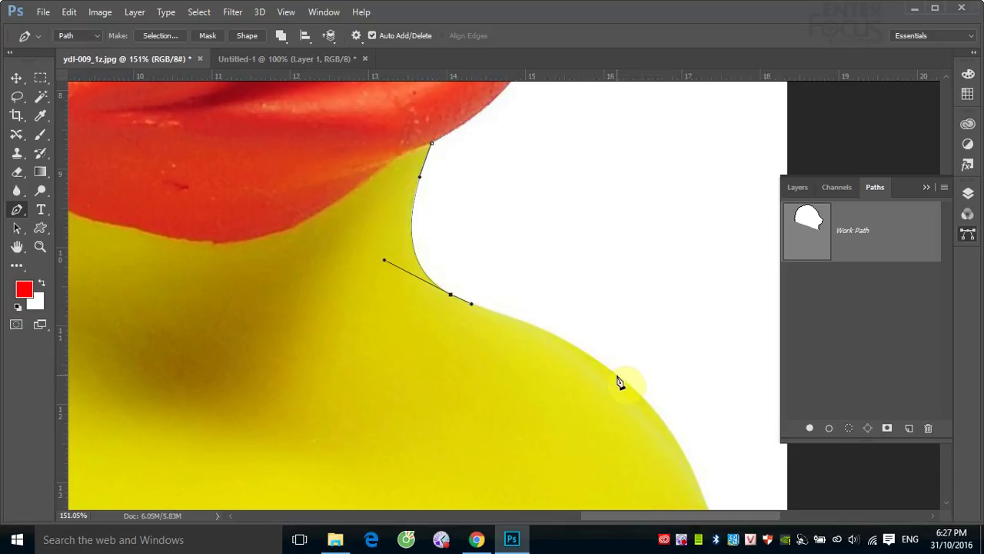
pyautogui.moveTo(617, 375)
pyautogui.mouseDown()
pyautogui.moveTo(688, 432)
pyautogui.moveTo(671, 421)
pyautogui.mouseUp()
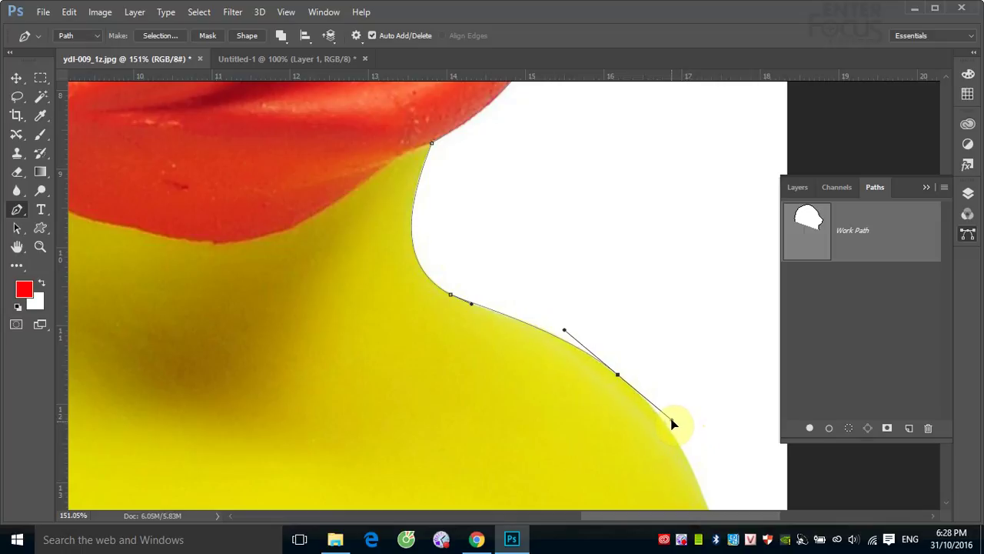
pyautogui.moveTo(613, 436); pyautogui.dragTo(467, 152)
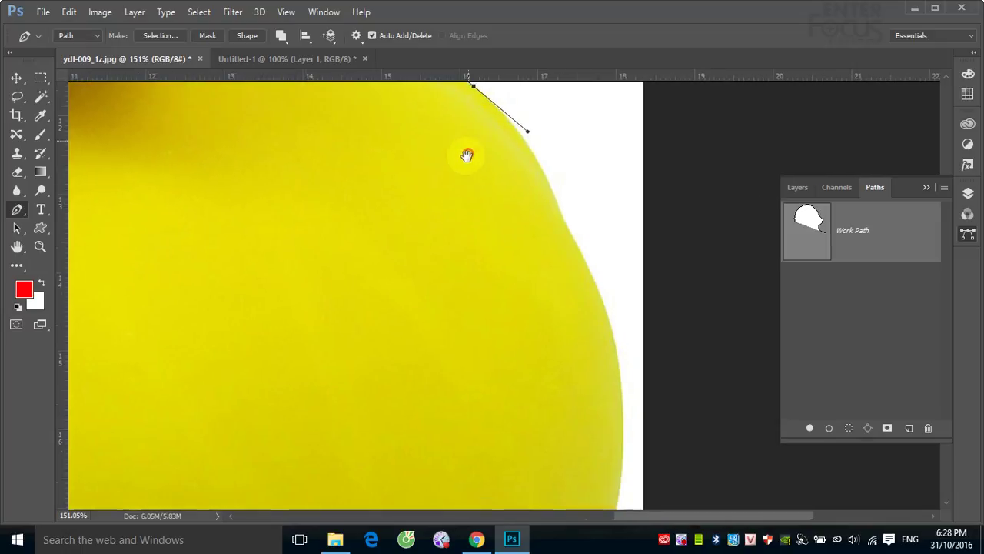
pyautogui.moveTo(528, 252); pyautogui.dragTo(518, 294)
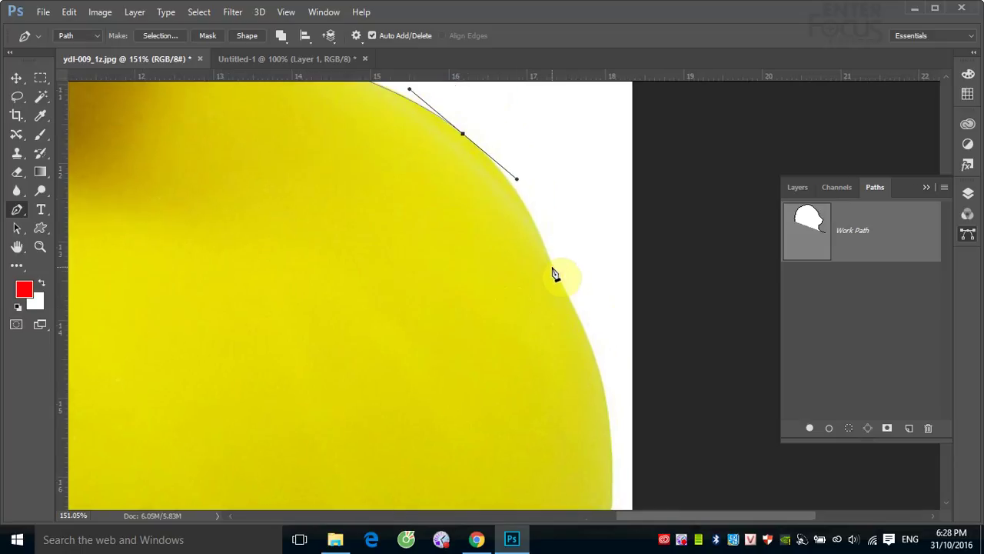
pyautogui.moveTo(551, 265)
pyautogui.mouseDown()
pyautogui.moveTo(559, 300)
pyautogui.moveTo(570, 296)
pyautogui.mouseUp()
# Step: Zoom out and add a curved anchor along the duck's bottom edge, shaping it to the base
pyautogui.hotkey('ctrl', '-')
pyautogui.hotkey('ctrl', '-')
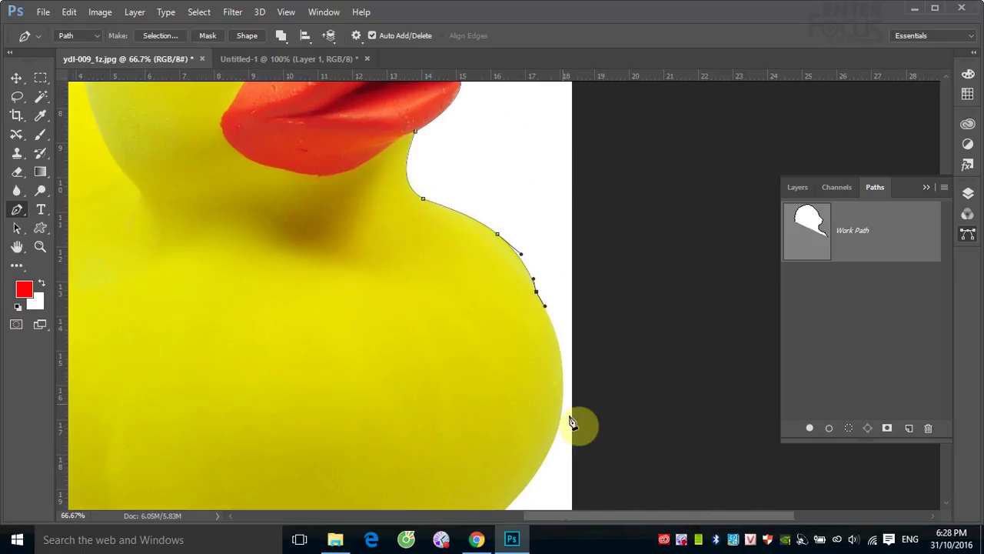
pyautogui.moveTo(532, 442); pyautogui.dragTo(521, 369)
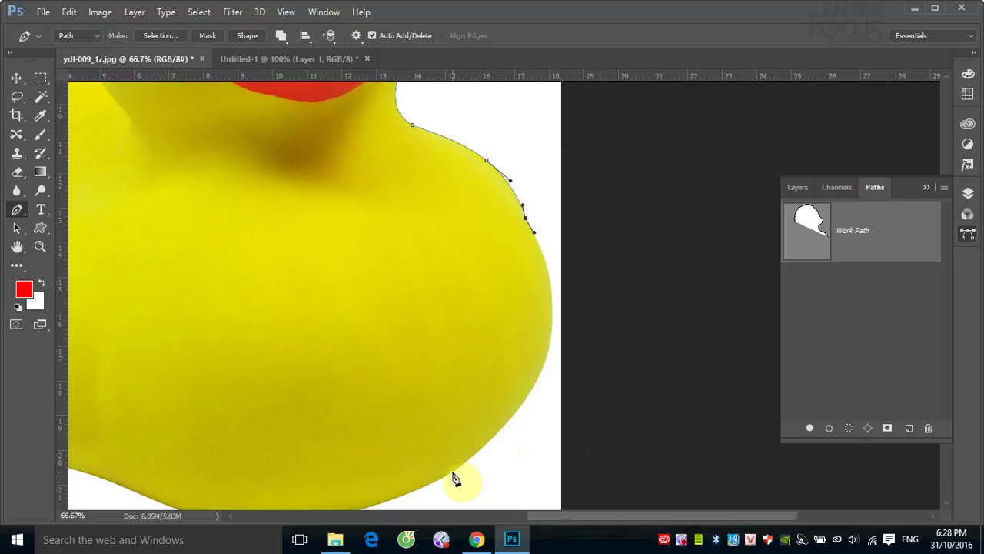
pyautogui.moveTo(453, 476)
pyautogui.mouseDown()
pyautogui.moveTo(368, 355)
pyautogui.moveTo(290, 403)
pyautogui.moveTo(289, 415)
pyautogui.moveTo(362, 358)
pyautogui.mouseUp()
pyautogui.moveTo(423, 314); pyautogui.dragTo(428, 309)
pyautogui.moveTo(292, 316); pyautogui.dragTo(429, 341)
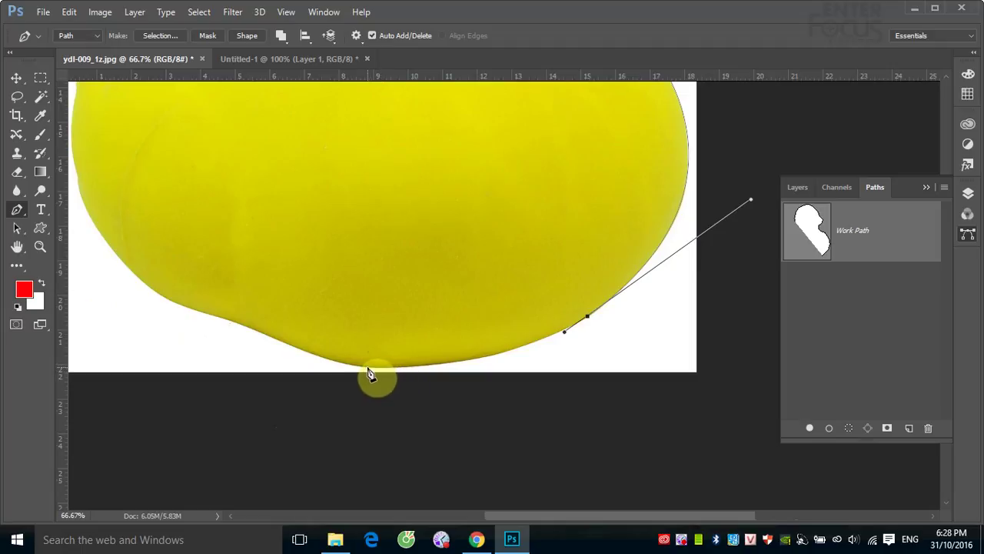
pyautogui.moveTo(363, 368)
pyautogui.mouseDown()
pyautogui.moveTo(284, 363)
pyautogui.moveTo(230, 374)
pyautogui.mouseUp()
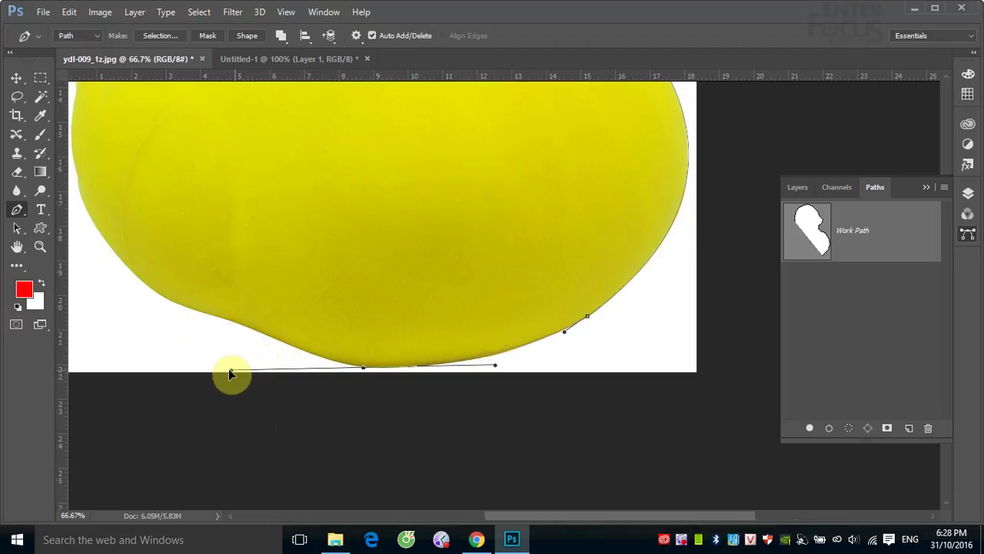
pyautogui.moveTo(230, 374); pyautogui.dragTo(348, 369)
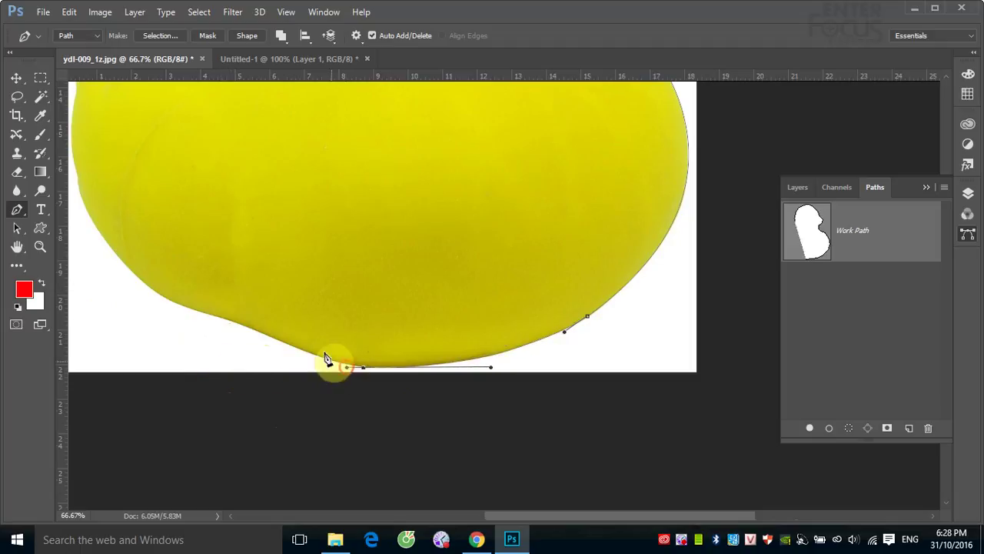
pyautogui.moveTo(328, 299); pyautogui.dragTo(516, 292)
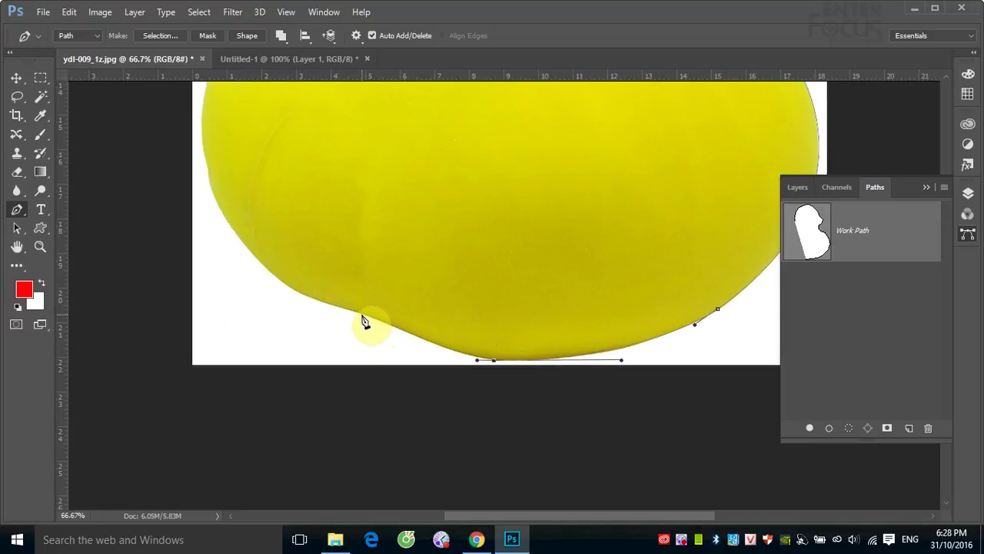
# Step: Continue anchors from the base up onto the duck's lower left edge
pyautogui.moveTo(361, 315); pyautogui.dragTo(343, 312)
pyautogui.moveTo(343, 313); pyautogui.dragTo(353, 313)
pyautogui.click(350, 315)
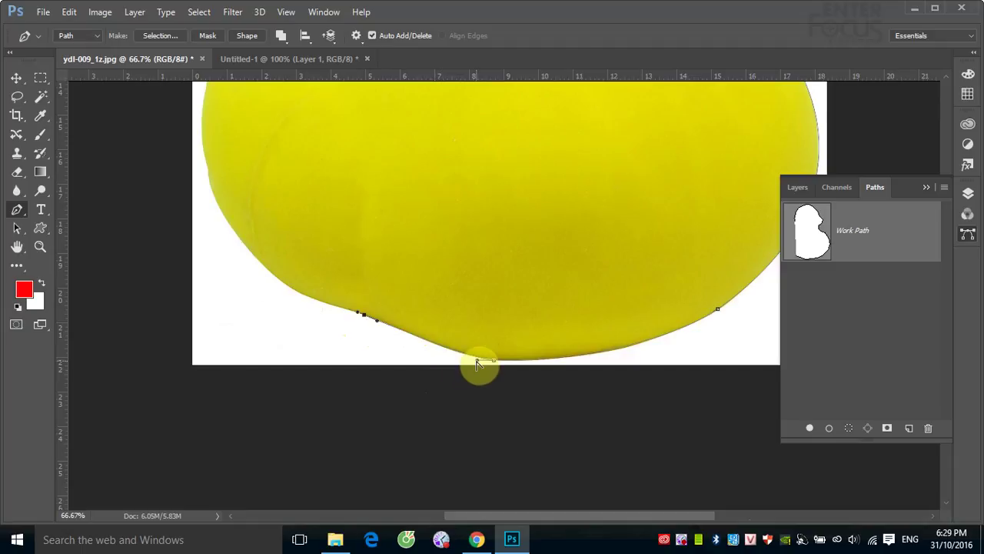
pyautogui.moveTo(476, 359)
pyautogui.mouseDown()
pyautogui.moveTo(406, 353)
pyautogui.moveTo(444, 356)
pyautogui.mouseUp()
pyautogui.moveTo(445, 355); pyautogui.dragTo(452, 355)
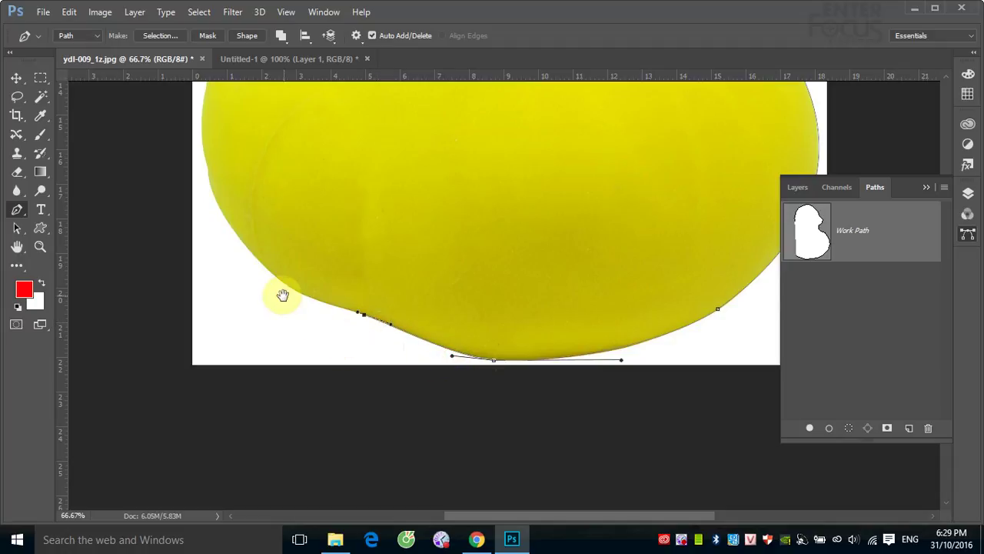
pyautogui.moveTo(283, 295)
pyautogui.mouseDown()
pyautogui.moveTo(400, 323)
pyautogui.moveTo(392, 300)
pyautogui.mouseUp()
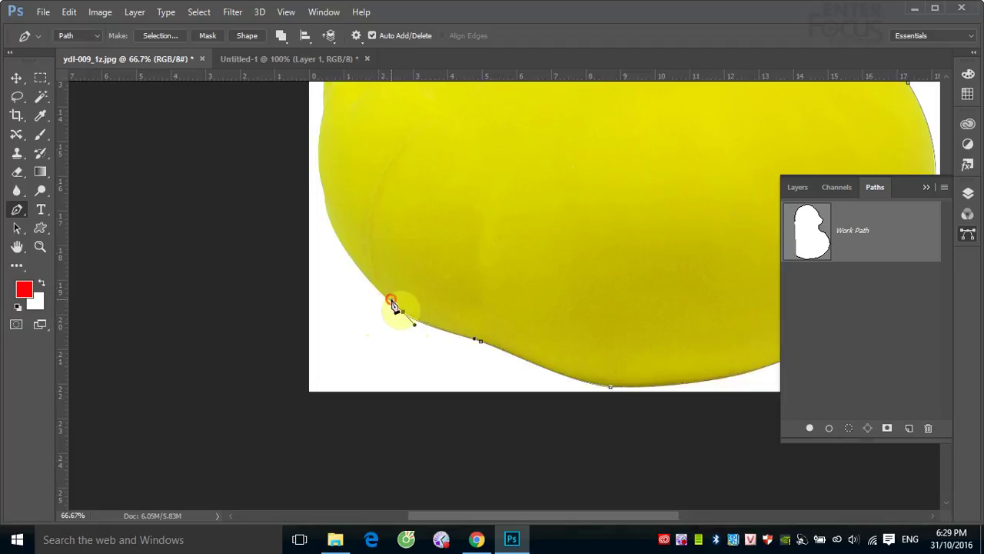
pyautogui.moveTo(416, 265); pyautogui.dragTo(464, 321)
pyautogui.moveTo(373, 253)
pyautogui.mouseDown()
pyautogui.moveTo(388, 229)
pyautogui.moveTo(374, 208)
pyautogui.mouseUp()
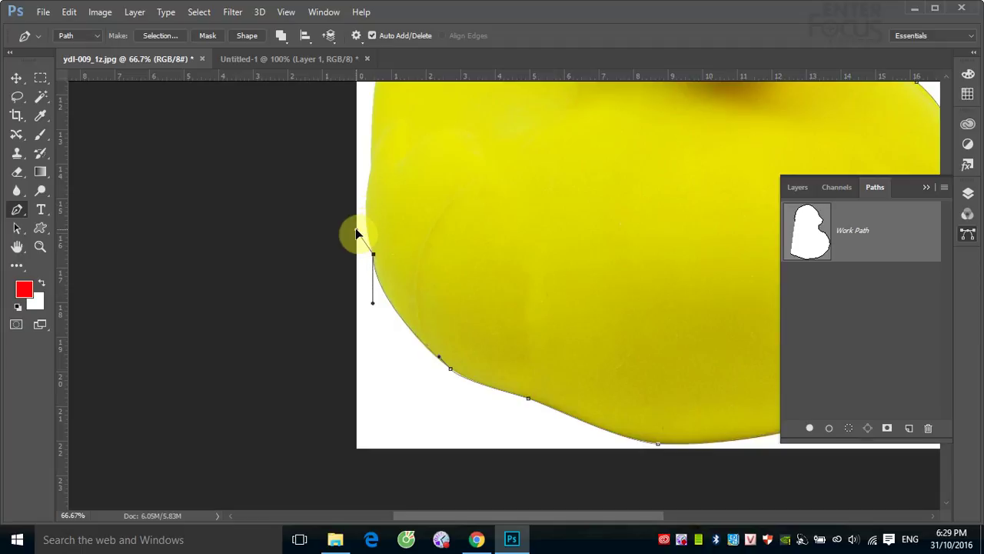
# Step: Add curved anchors up the left side and over the tail to where it meets the head
pyautogui.click(366, 229)
pyautogui.moveTo(412, 215); pyautogui.dragTo(395, 356)
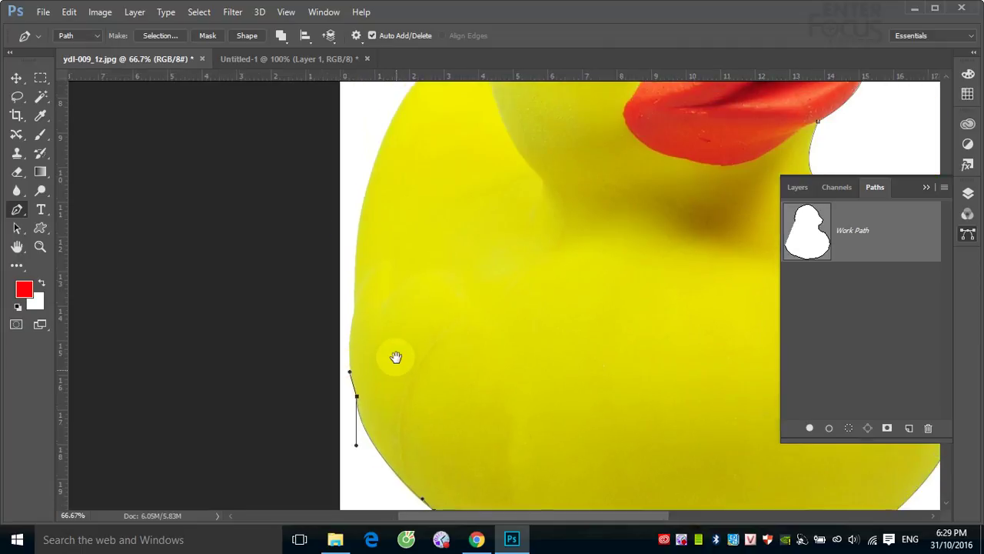
pyautogui.moveTo(355, 307); pyautogui.dragTo(363, 276)
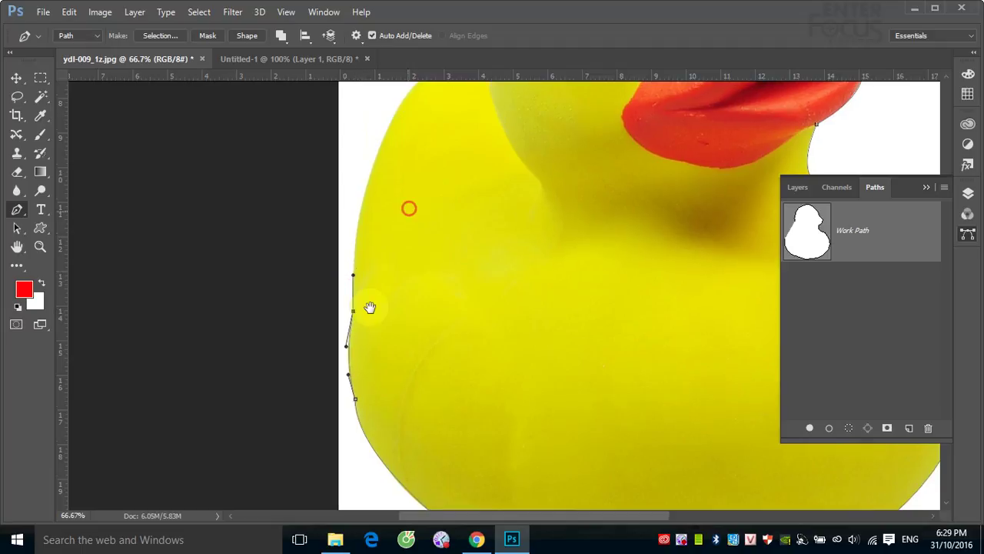
pyautogui.moveTo(409, 208); pyautogui.dragTo(368, 293)
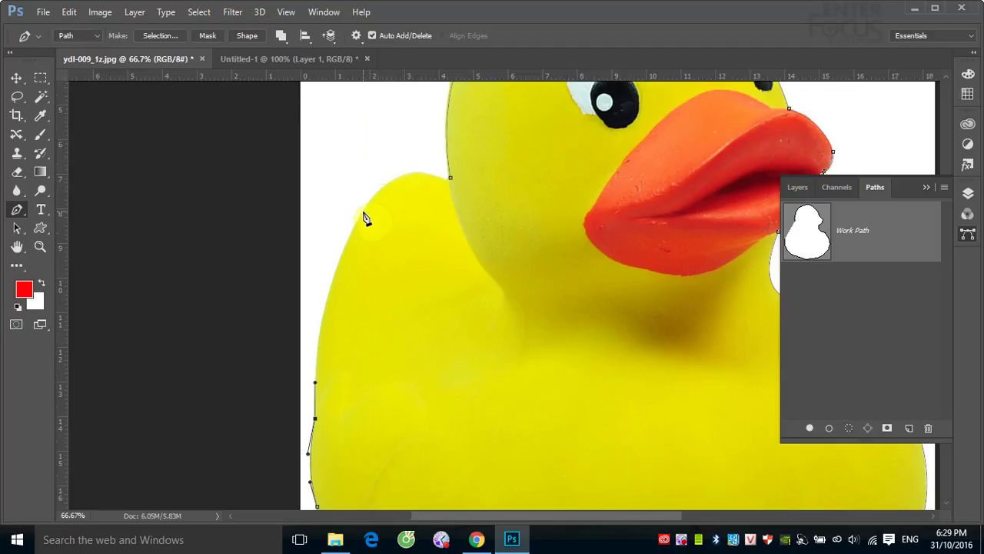
pyautogui.moveTo(359, 216); pyautogui.dragTo(409, 143)
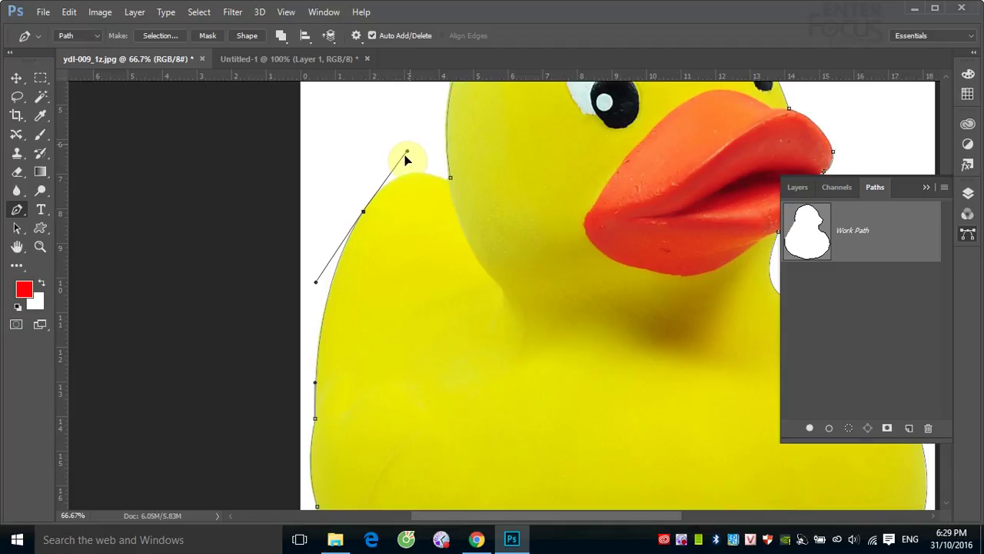
pyautogui.moveTo(409, 142); pyautogui.dragTo(378, 186)
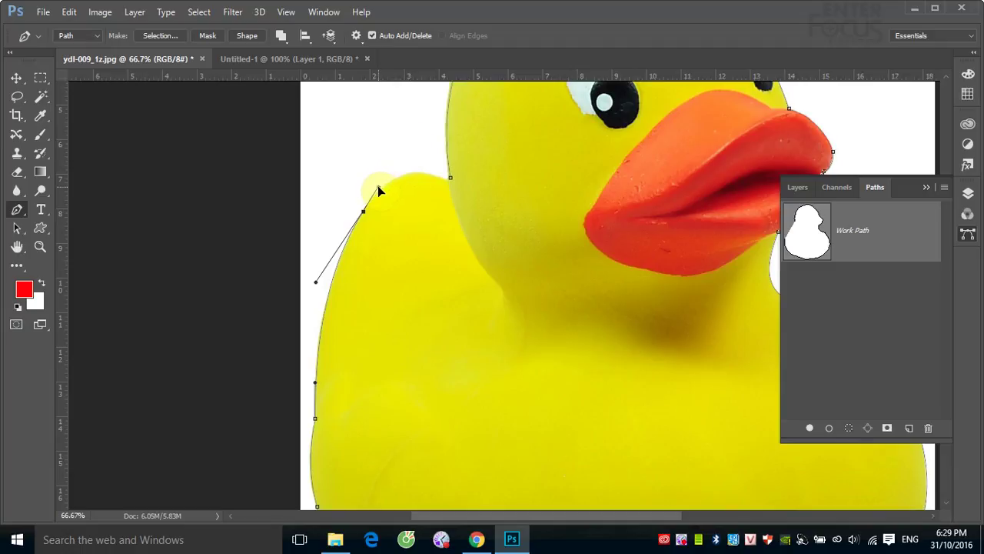
pyautogui.click(450, 179)
pyautogui.moveTo(451, 179); pyautogui.dragTo(501, 198)
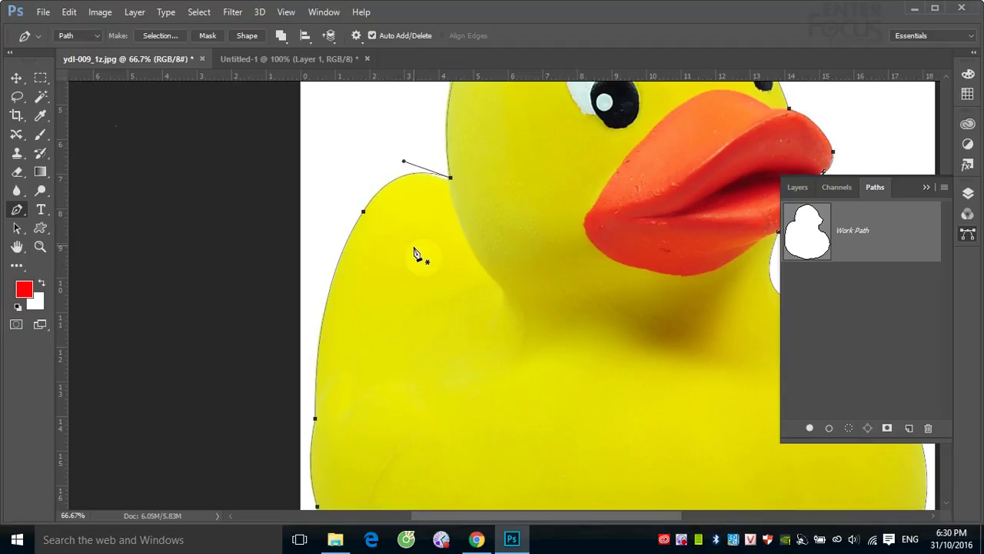
pyautogui.hotkey('ctrl', '-')
pyautogui.hotkey('ctrl', '-')
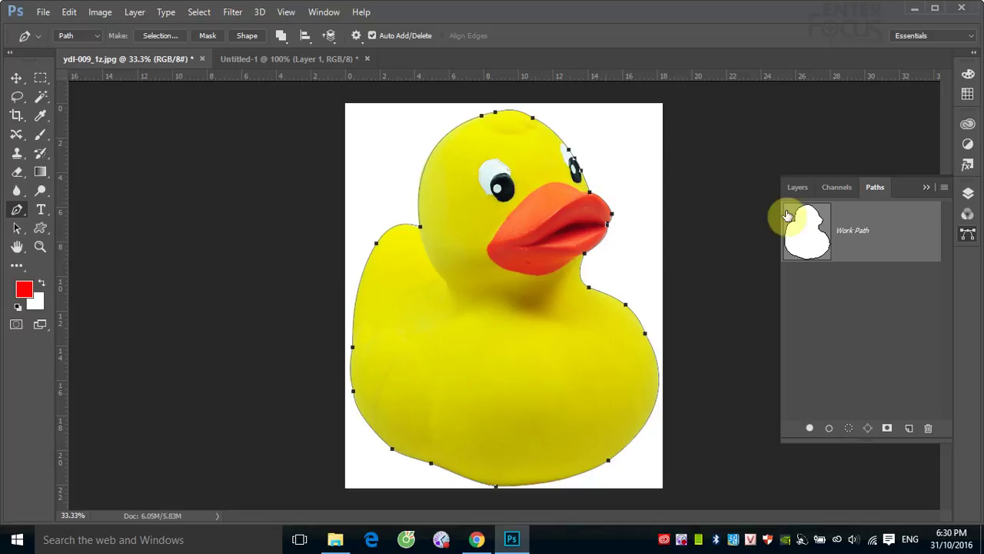
# Step: Bring up the Work Path's command list in the Paths panel
pyautogui.rightClick(861, 232)
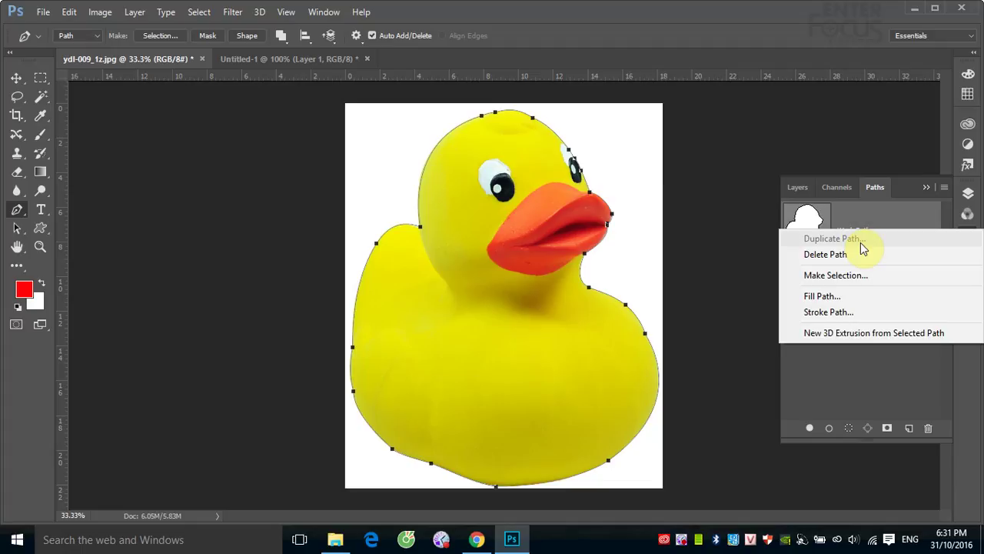
# Step: Fill the duck path with the red foreground colour, then undo the fill
pyautogui.click(823, 296)
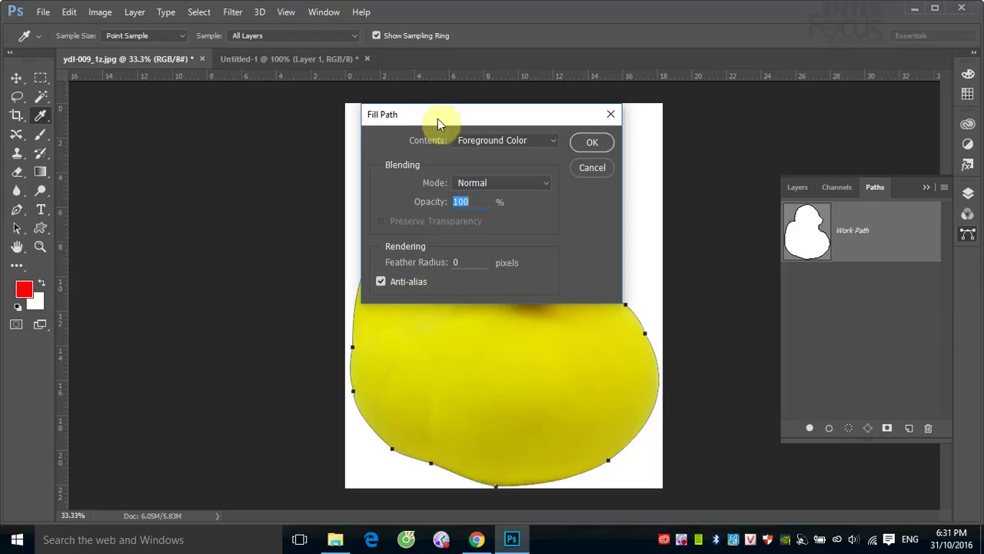
pyautogui.moveTo(437, 119); pyautogui.dragTo(153, 153)
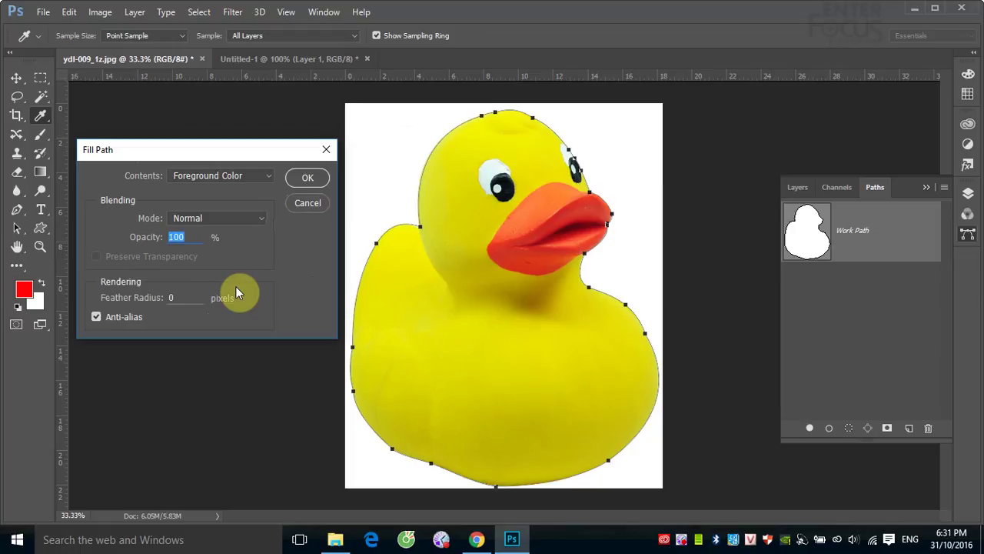
pyautogui.click(269, 178)
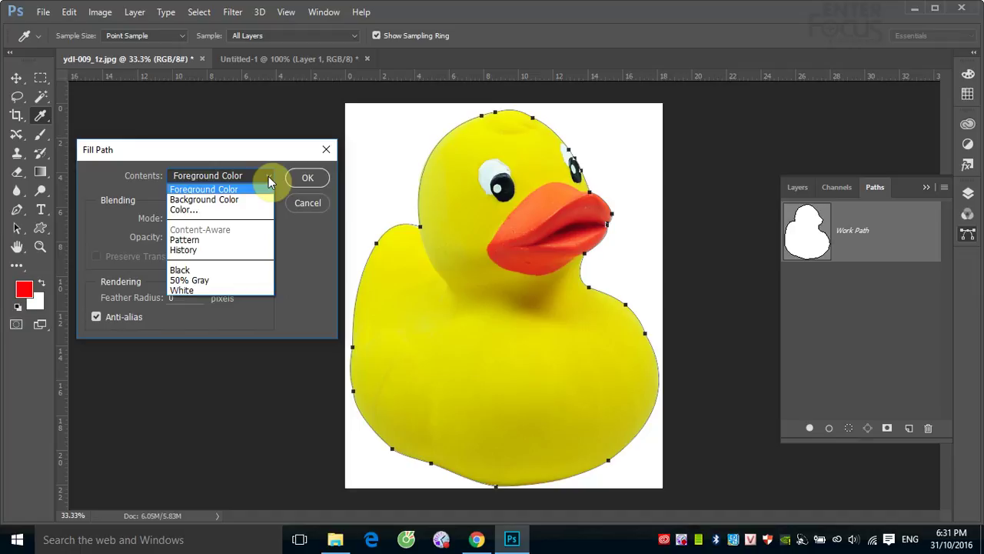
pyautogui.click(210, 190)
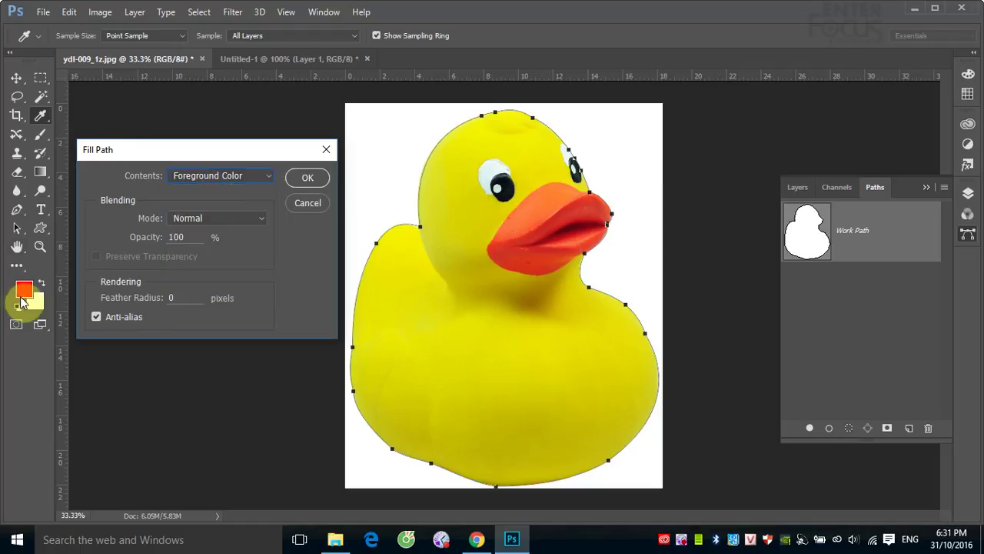
pyautogui.click(307, 179)
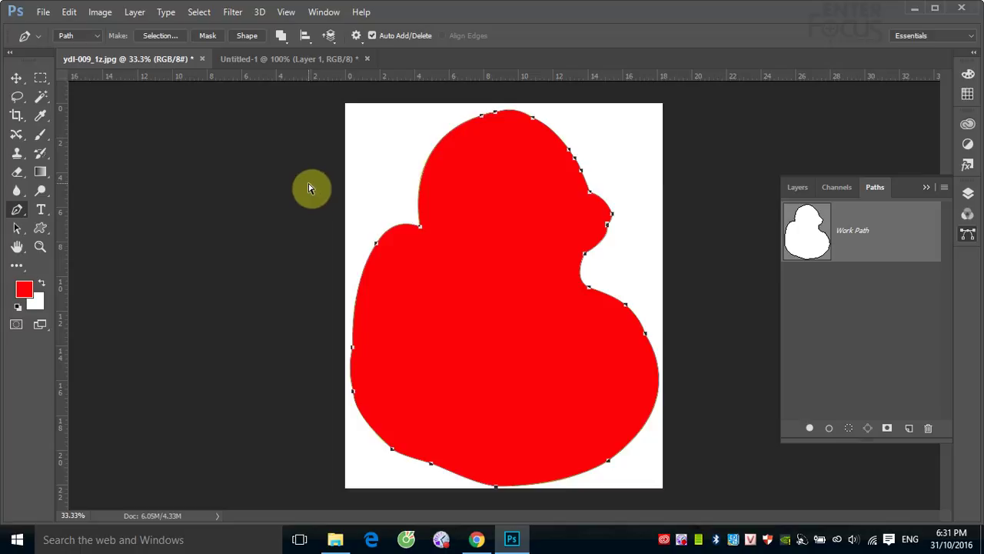
pyautogui.hotkey('ctrl', 'z')
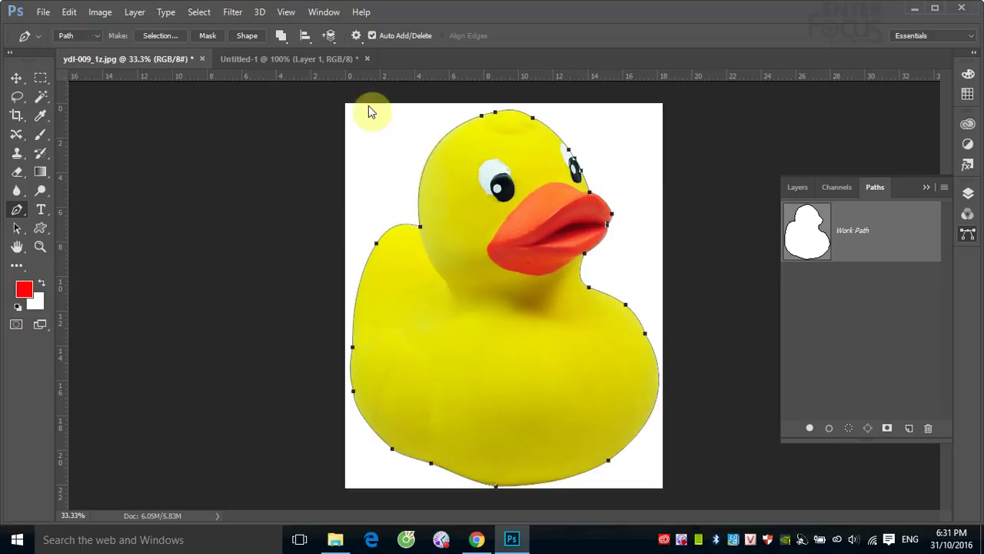
# Step: Fill the duck path with the white background colour, then undo it
pyautogui.rightClick(872, 243)
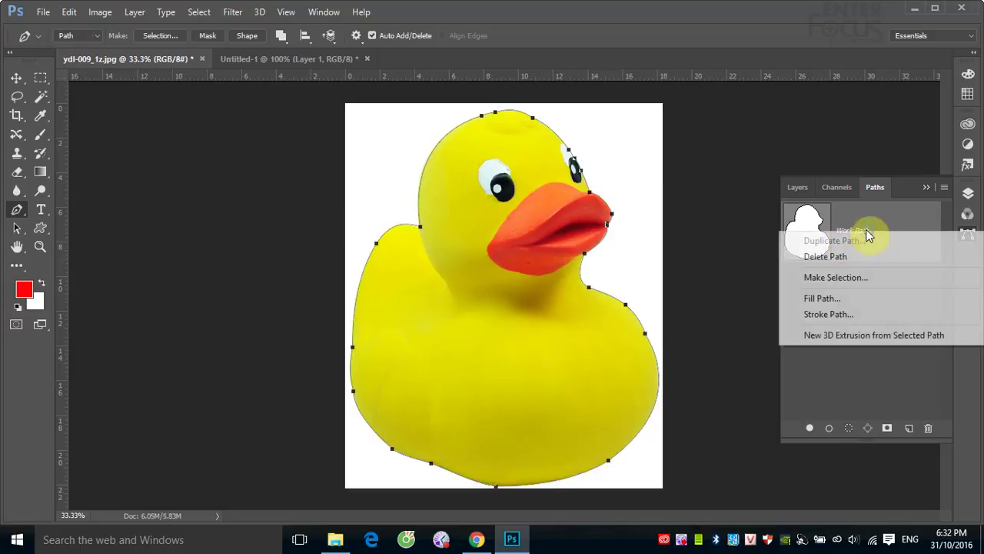
pyautogui.click(818, 297)
pyautogui.click(226, 176)
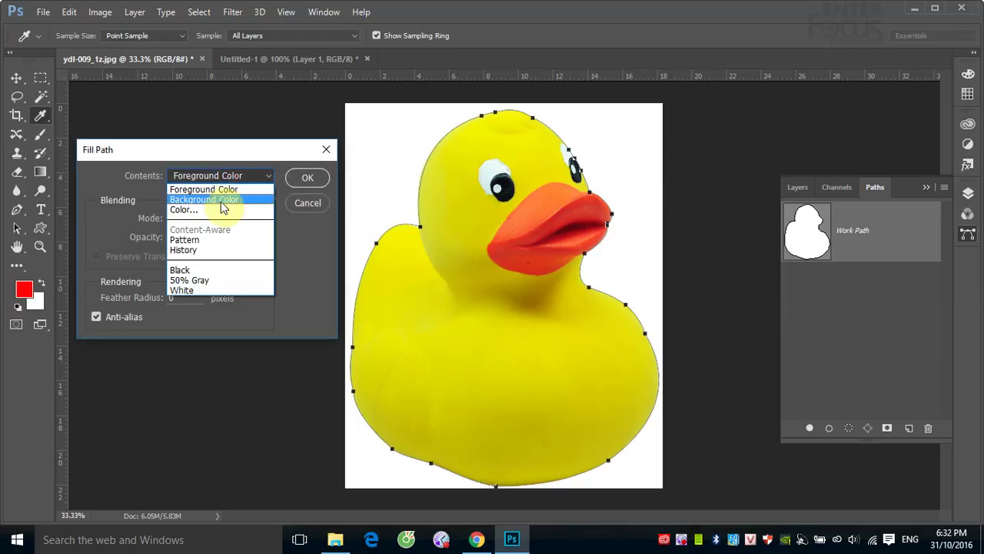
pyautogui.click(223, 202)
pyautogui.click(308, 178)
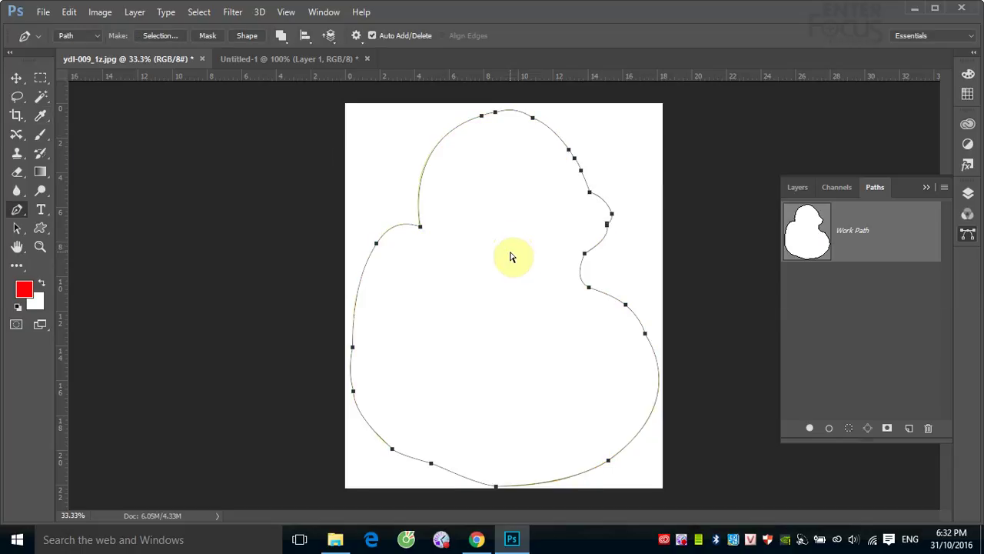
pyautogui.hotkey('ctrl', 'z')
# Step: Fill the duck path with a pattern, then undo it and check the Edit menu
pyautogui.rightClick(878, 236)
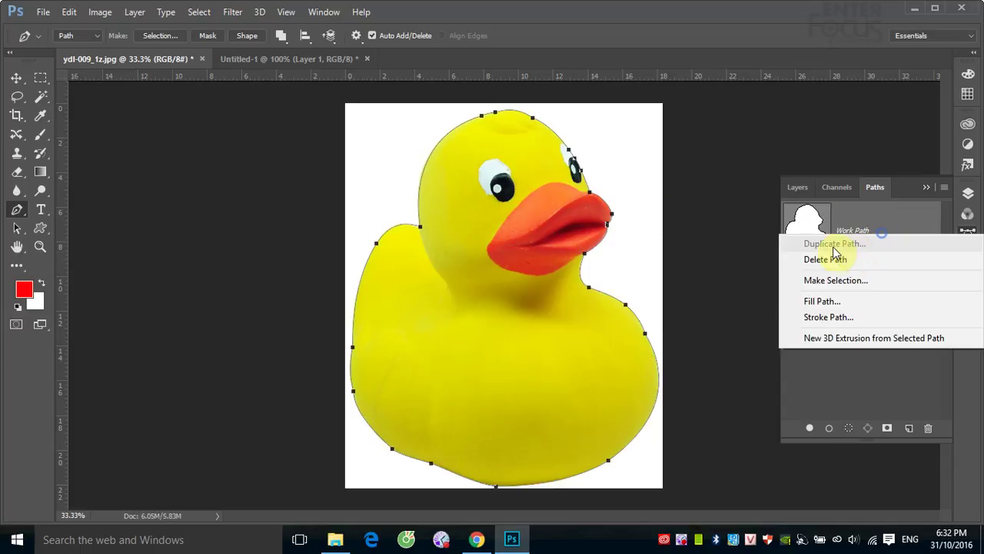
pyautogui.click(843, 304)
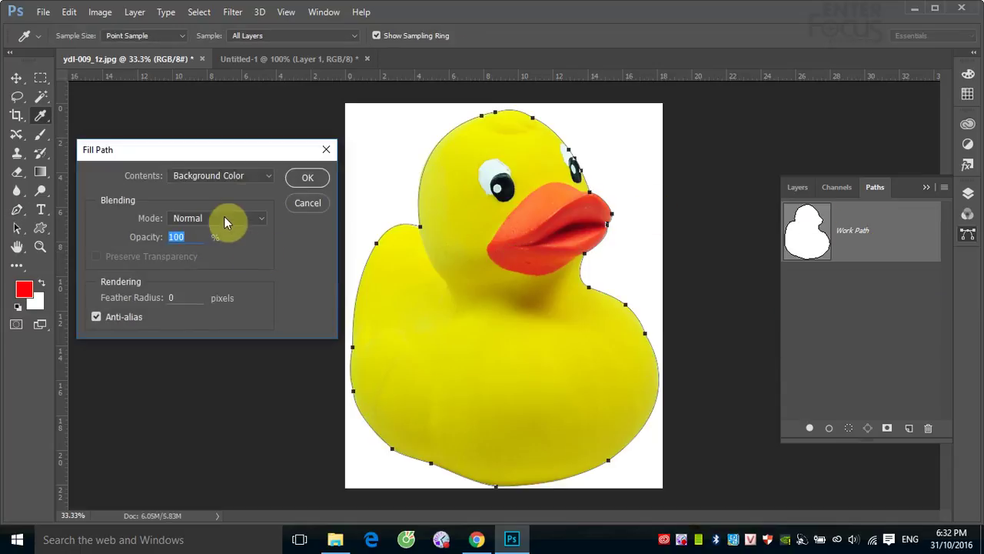
pyautogui.click(267, 179)
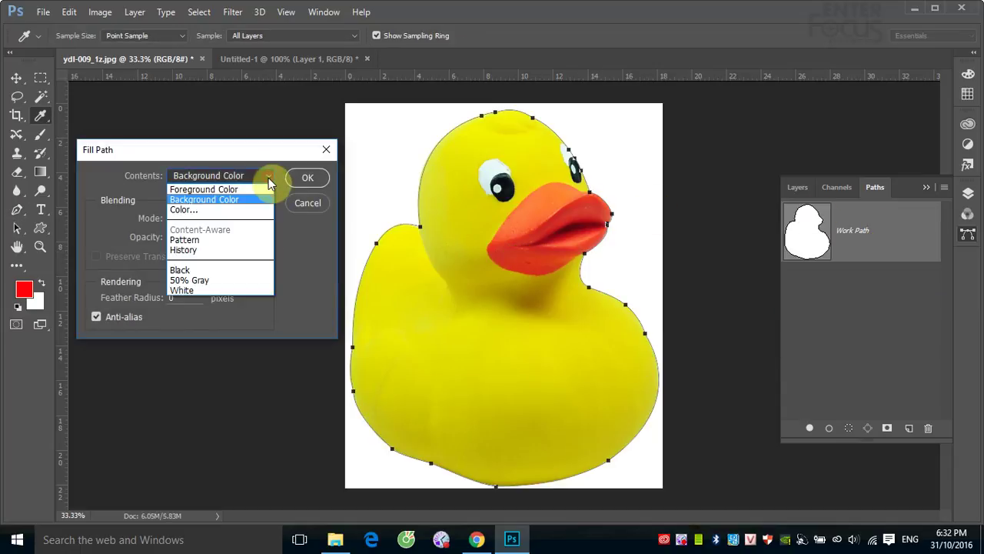
pyautogui.click(217, 238)
pyautogui.click(314, 179)
pyautogui.press('p')
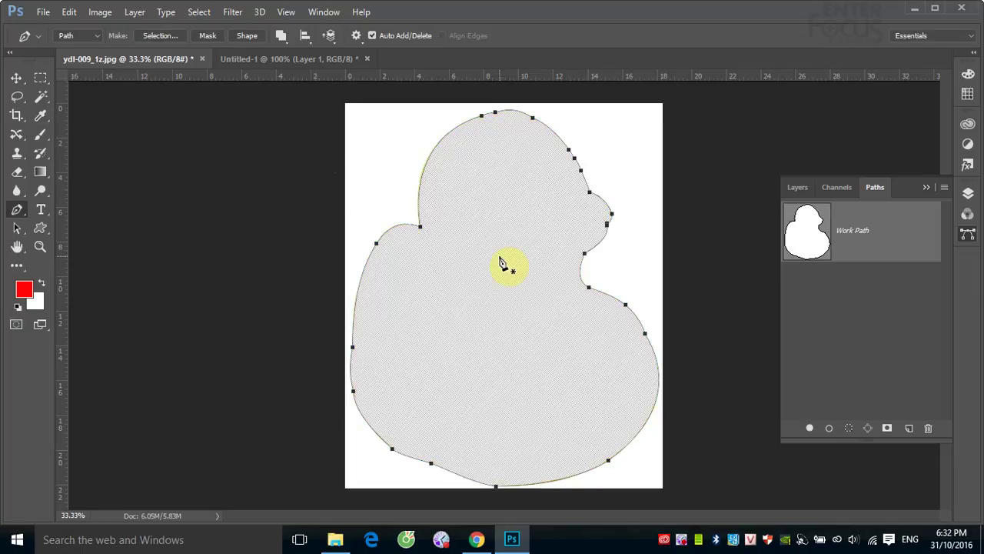
pyautogui.hotkey('ctrl', 'z')
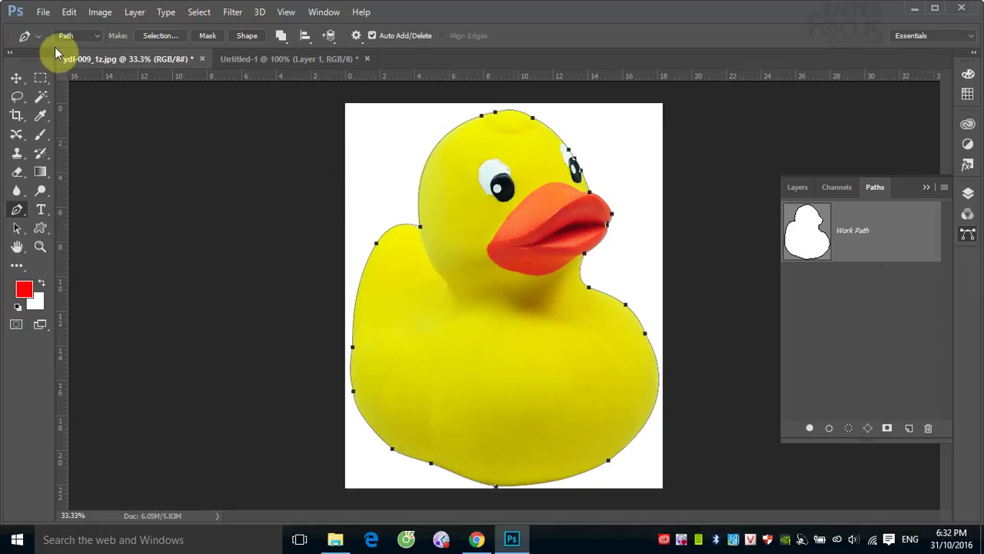
pyautogui.click(69, 11)
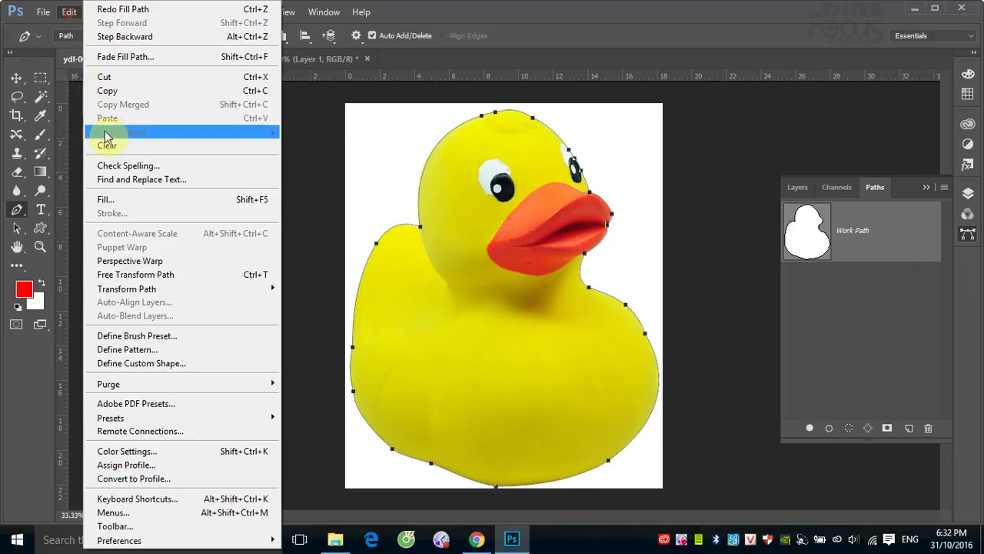
pyautogui.click(841, 236)
# Step: Fill the path with the foreground colour in Color blend mode, then undo the red tint
pyautogui.rightClick(841, 236)
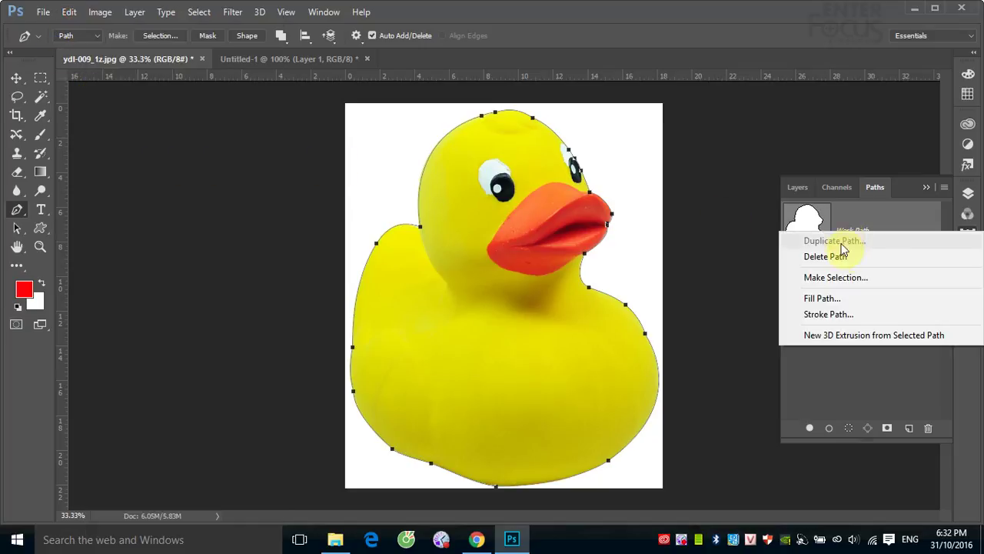
pyautogui.click(835, 297)
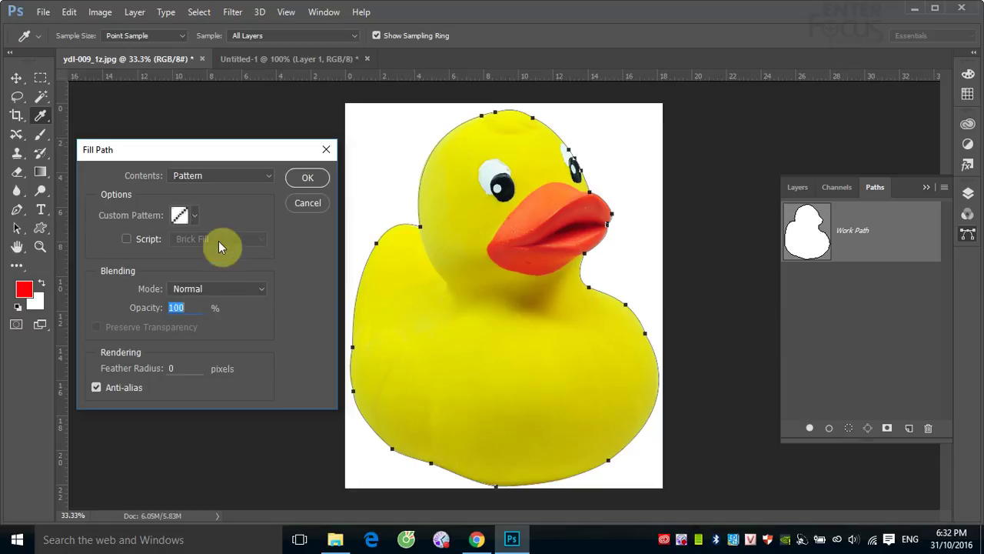
pyautogui.click(226, 177)
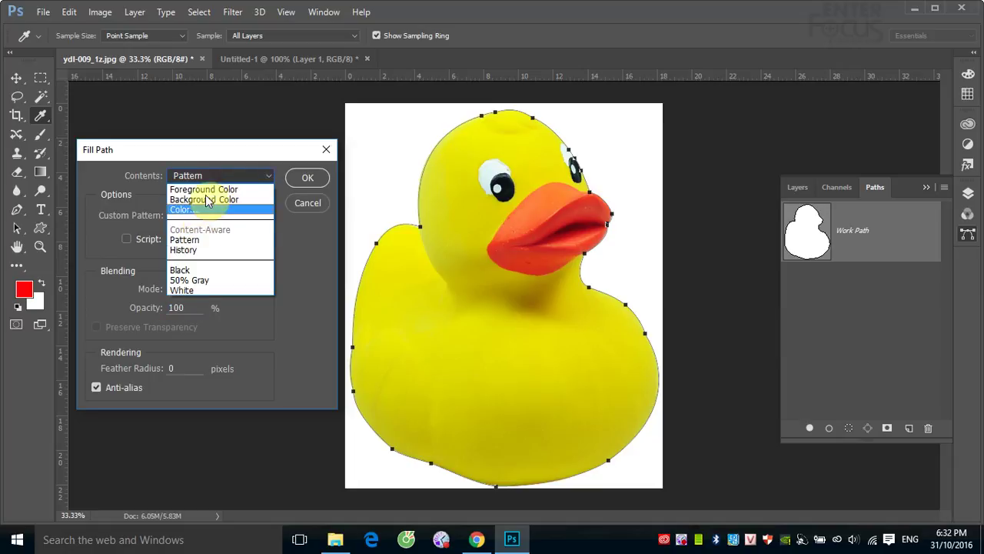
pyautogui.click(206, 191)
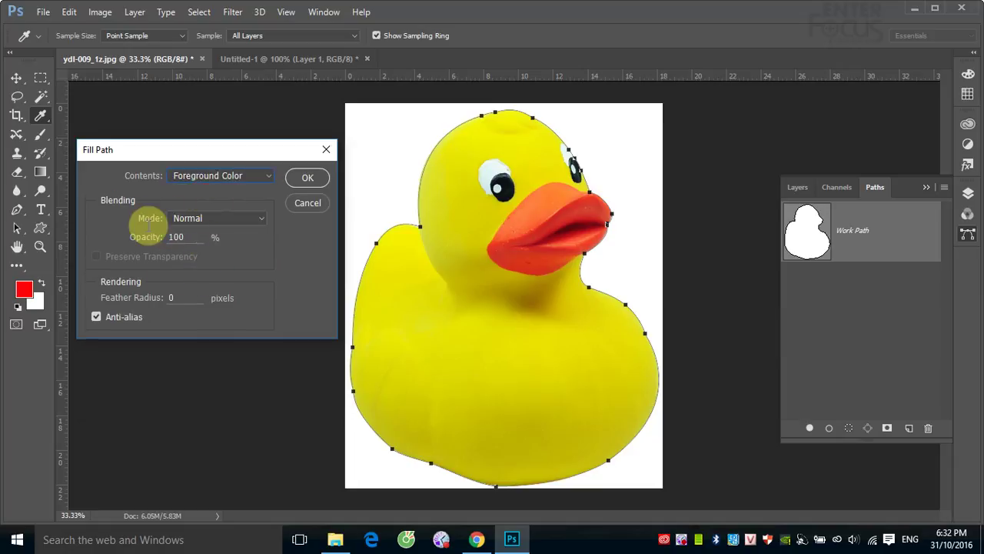
pyautogui.click(263, 217)
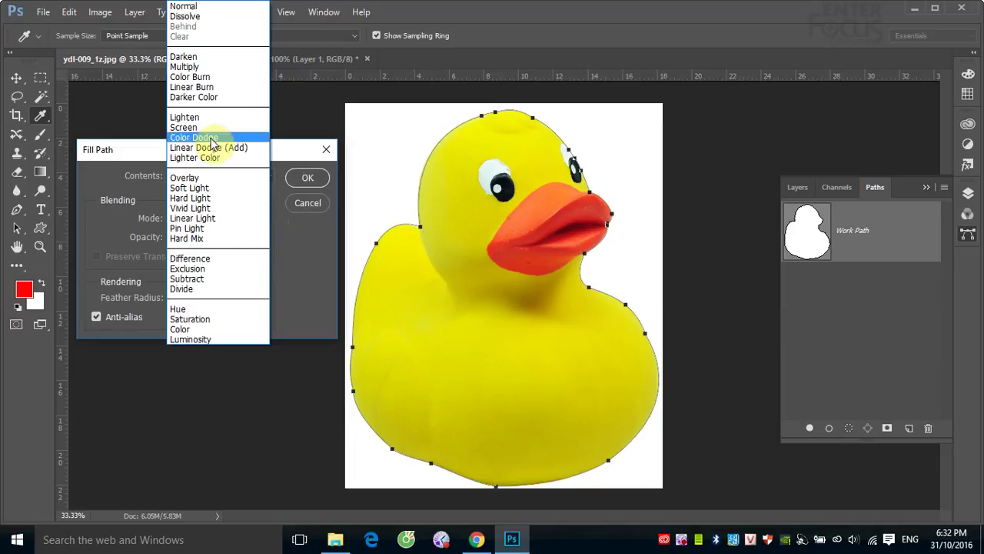
pyautogui.click(180, 329)
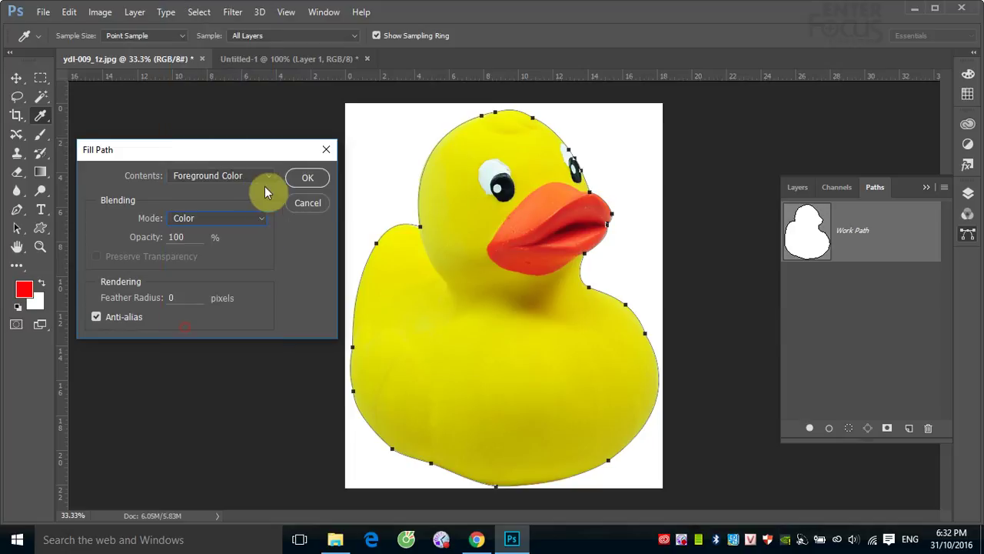
pyautogui.click(311, 178)
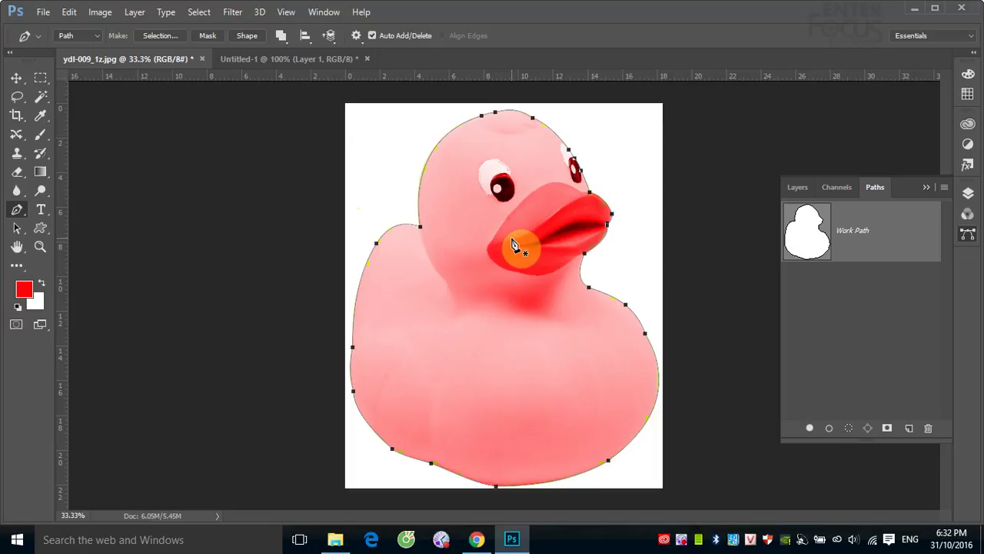
pyautogui.moveTo(514, 245); pyautogui.dragTo(562, 280)
# Step: Stroke the duck's Work Path using the Pencil as the stroking tool
pyautogui.rightClick(857, 229)
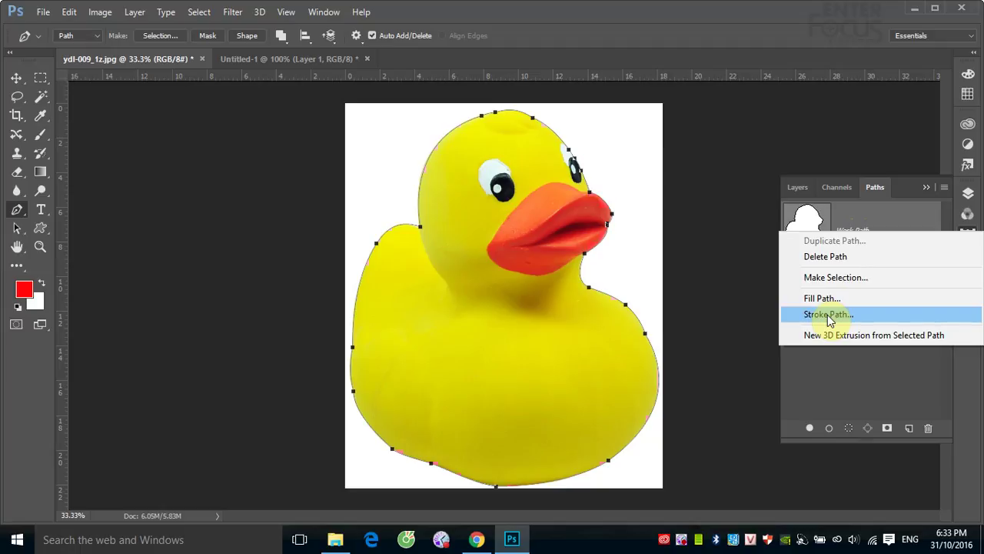
pyautogui.click(829, 317)
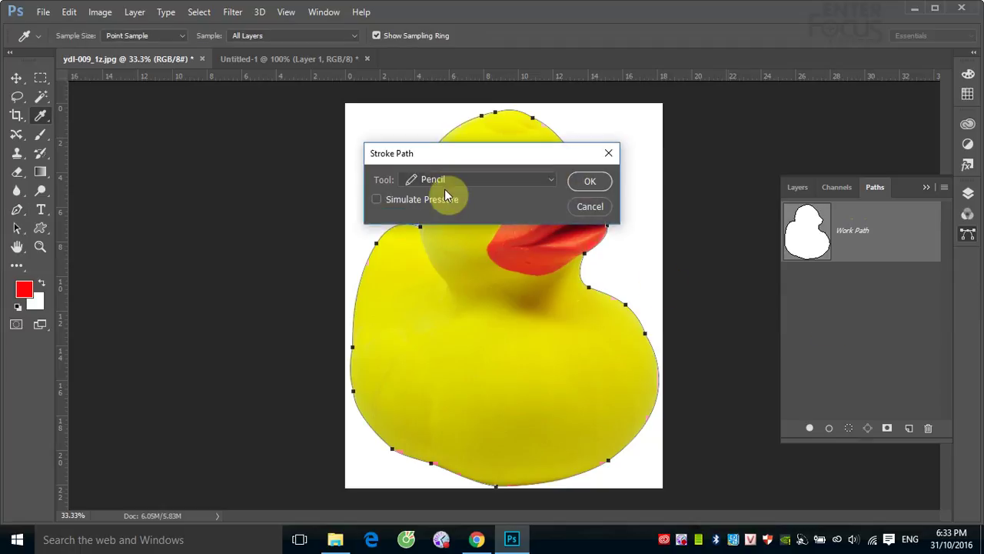
pyautogui.moveTo(469, 158); pyautogui.dragTo(183, 157)
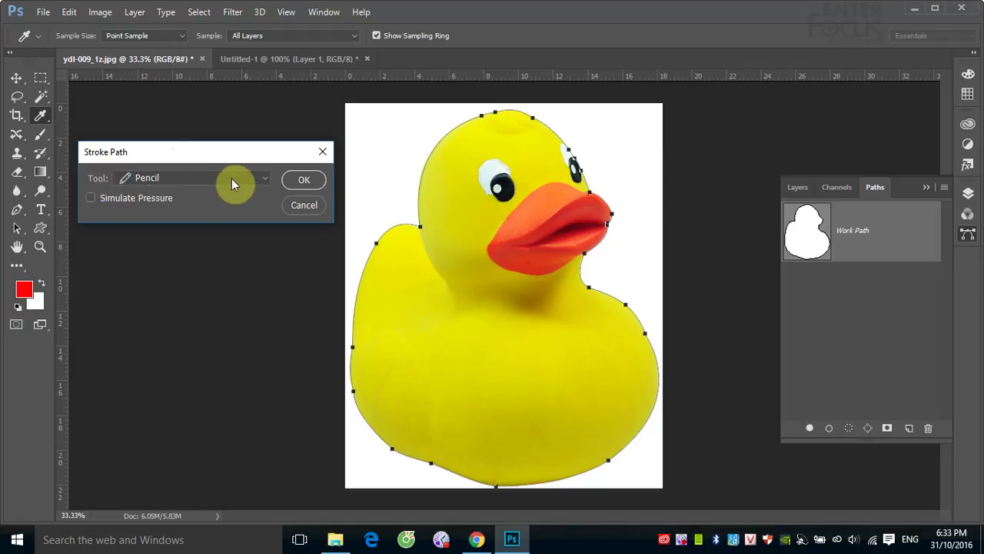
pyautogui.click(268, 178)
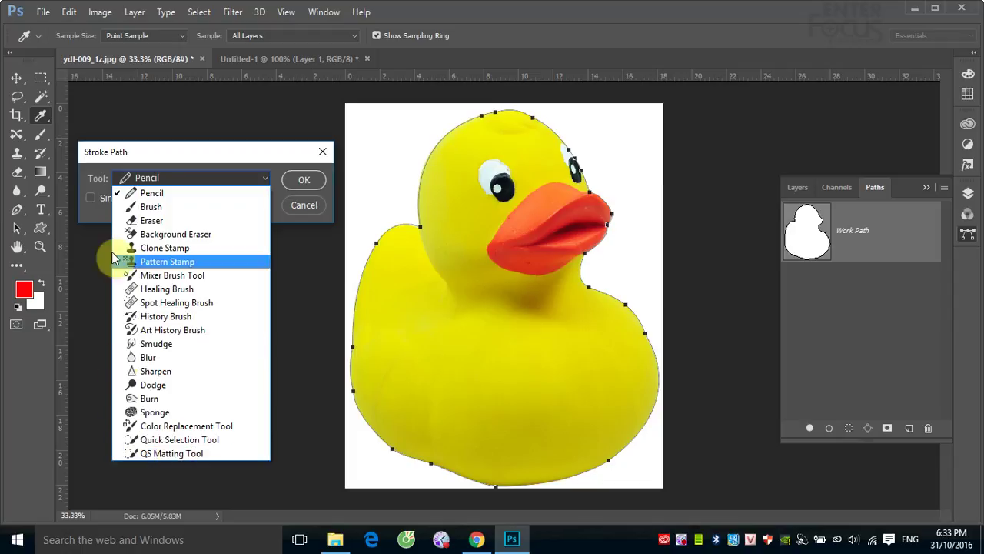
pyautogui.click(146, 193)
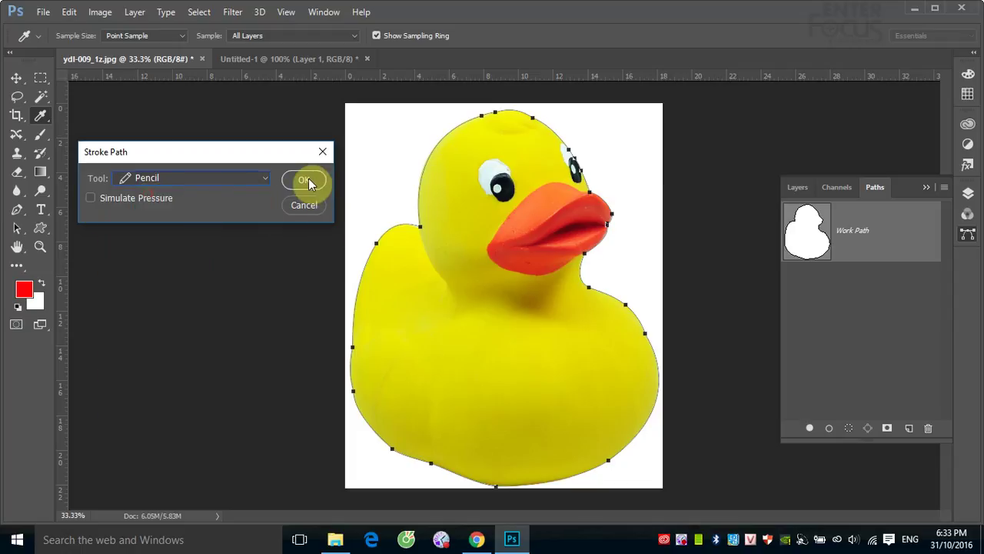
pyautogui.click(307, 184)
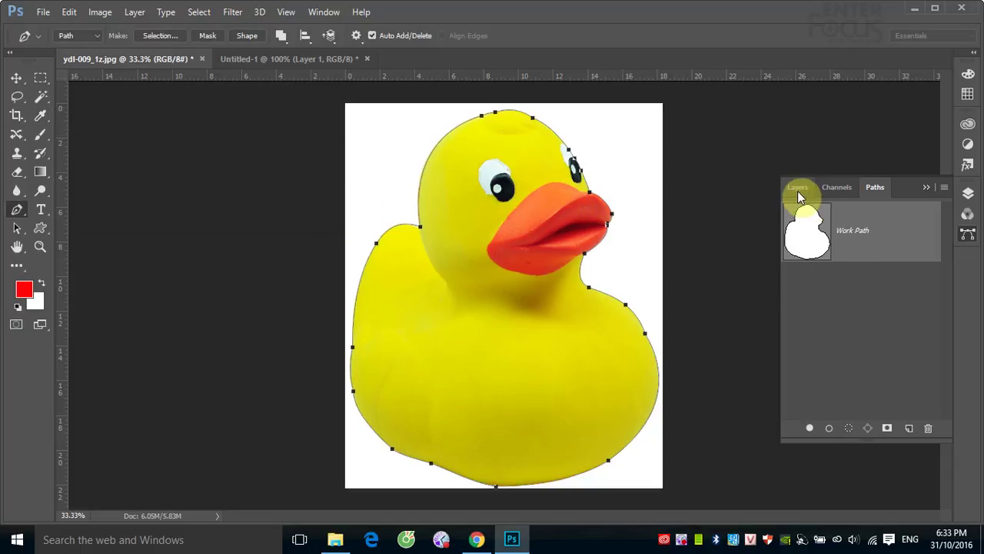
# Step: Hide the path, zoom into the duck's head, select the Pencil Tool, and bring up the Work Path menu
pyautogui.click(867, 290)
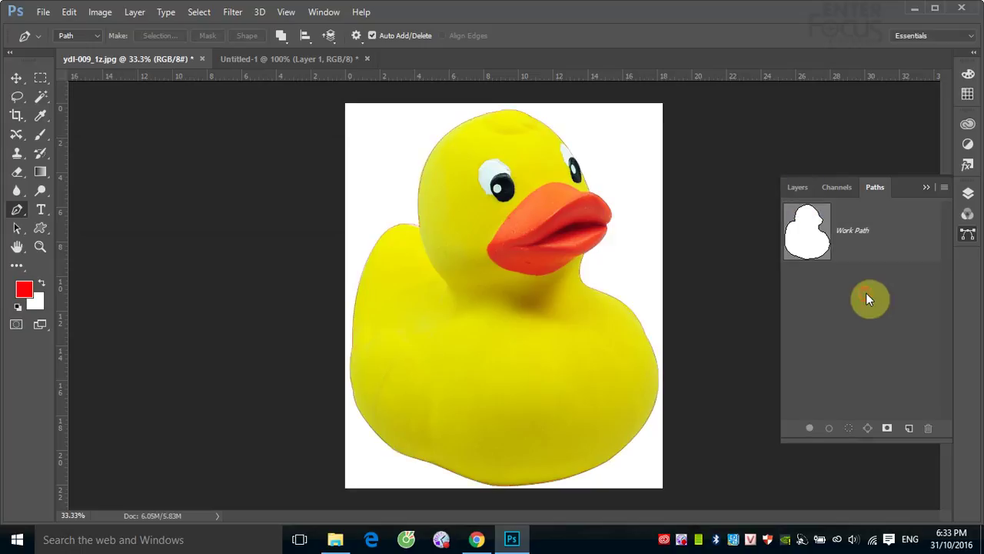
pyautogui.moveTo(439, 105); pyautogui.dragTo(521, 204)
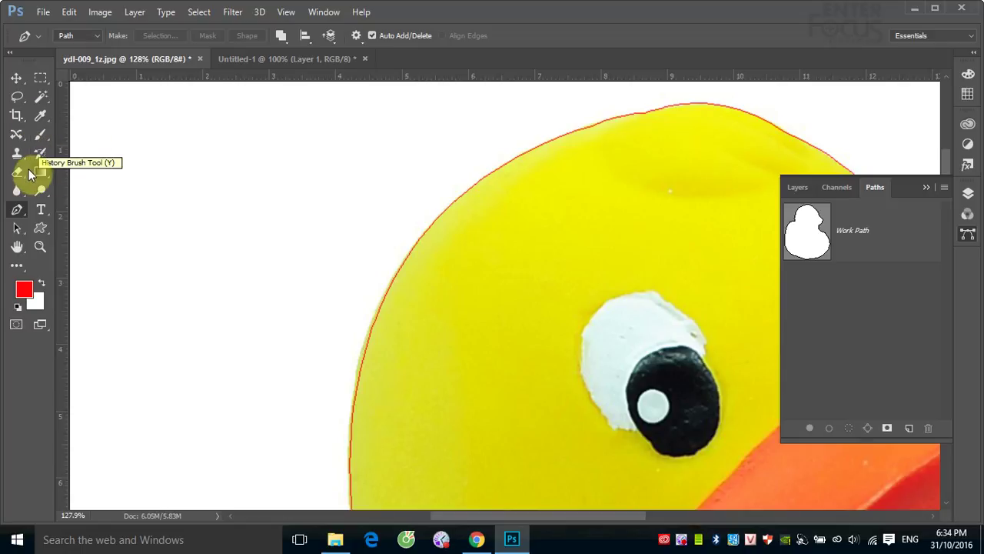
pyautogui.click(42, 137)
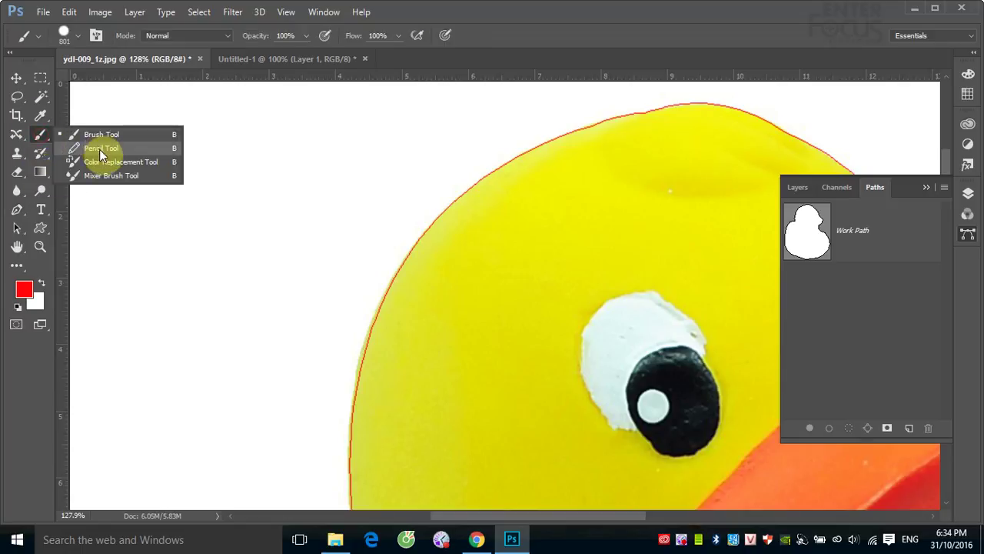
pyautogui.click(92, 146)
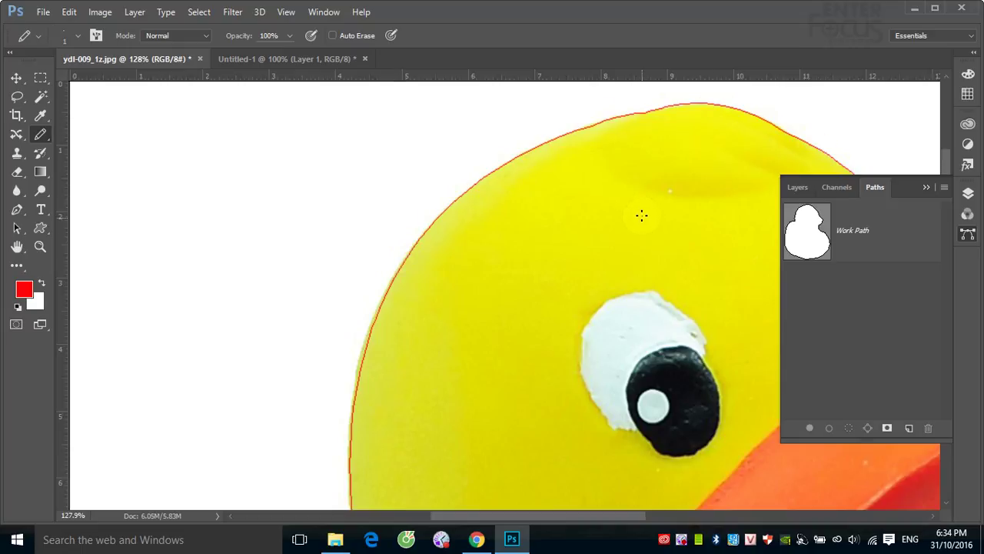
pyautogui.click(893, 256)
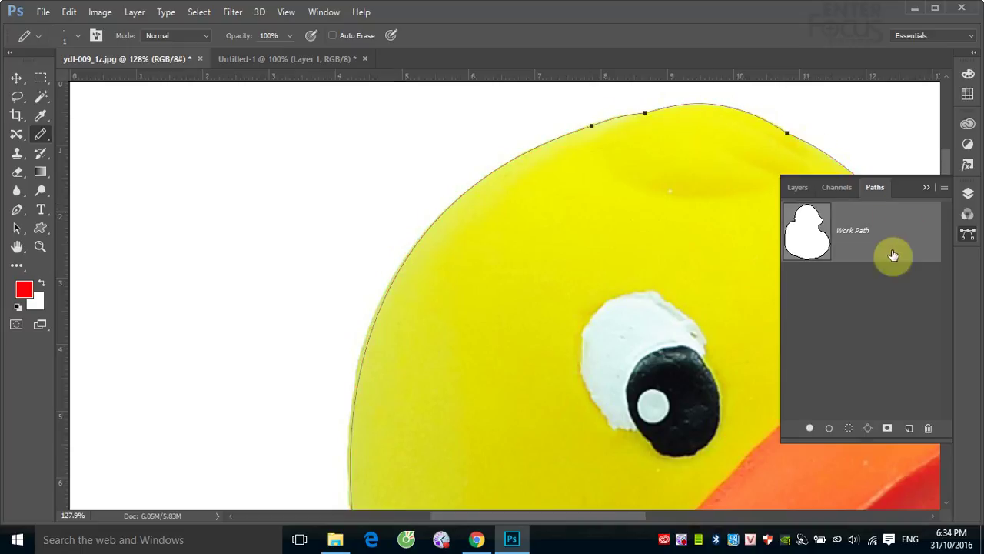
pyautogui.rightClick(875, 226)
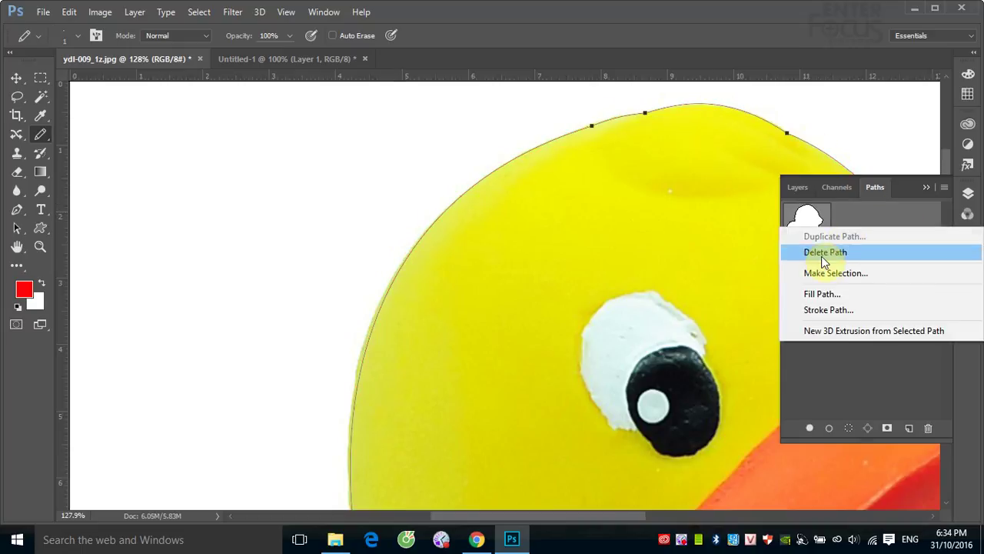
# Step: Stroke the duck's Work Path with the Brush tool, flooding the image red
pyautogui.click(826, 310)
pyautogui.click(261, 181)
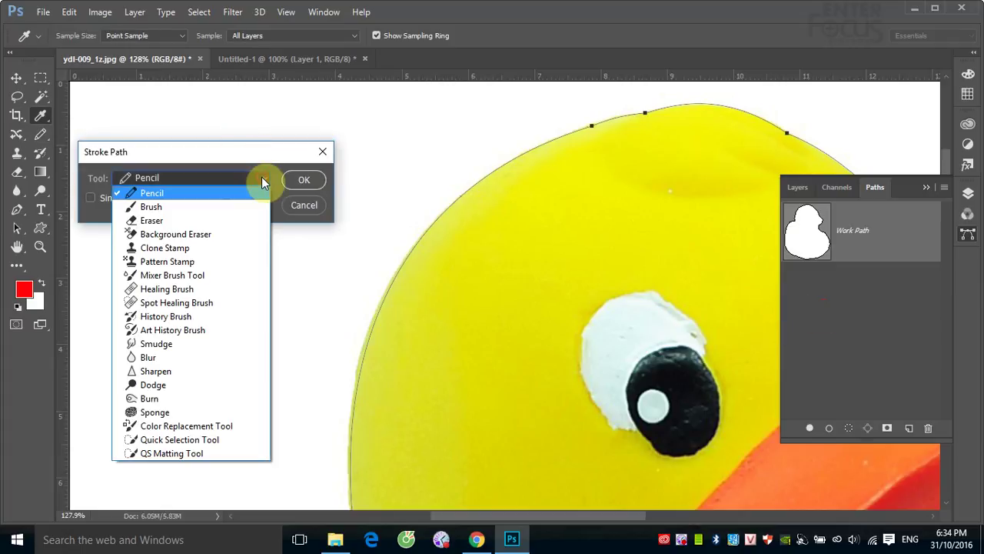
pyautogui.click(216, 215)
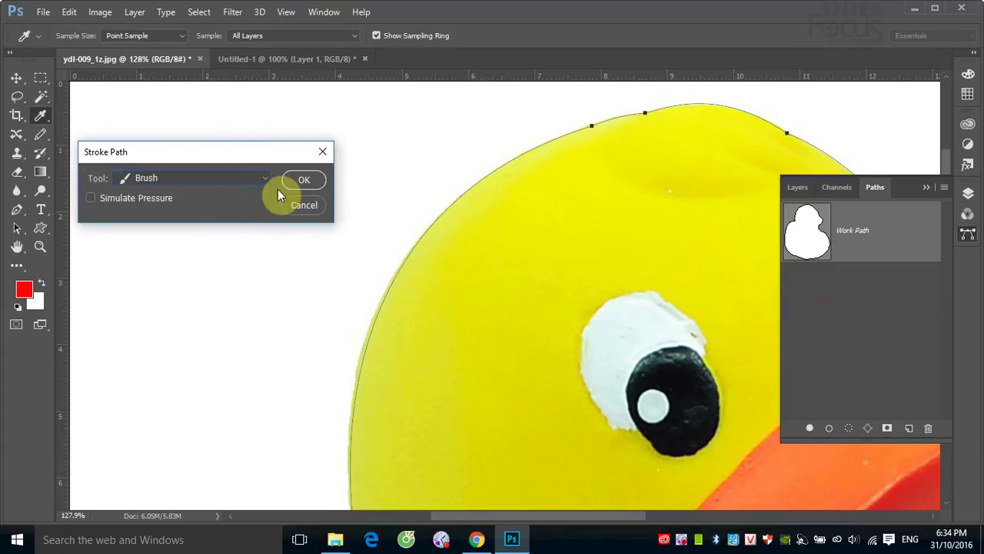
pyautogui.click(298, 180)
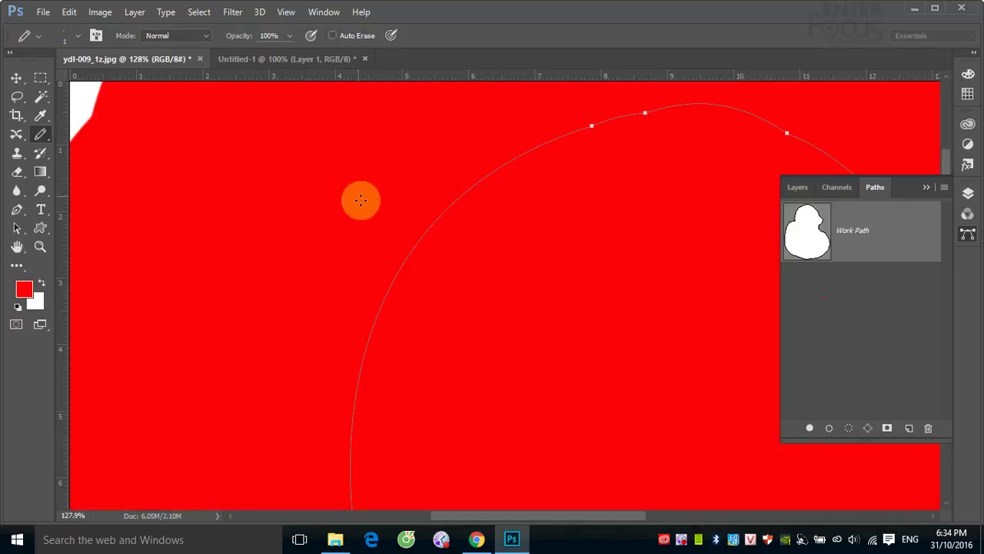
# Step: Zoom out to the whole image, select the Brush Tool, and undo the red brush stroke
pyautogui.hotkey('ctrl', '-')
pyautogui.hotkey('ctrl', '-')
pyautogui.hotkey('ctrl', '-')
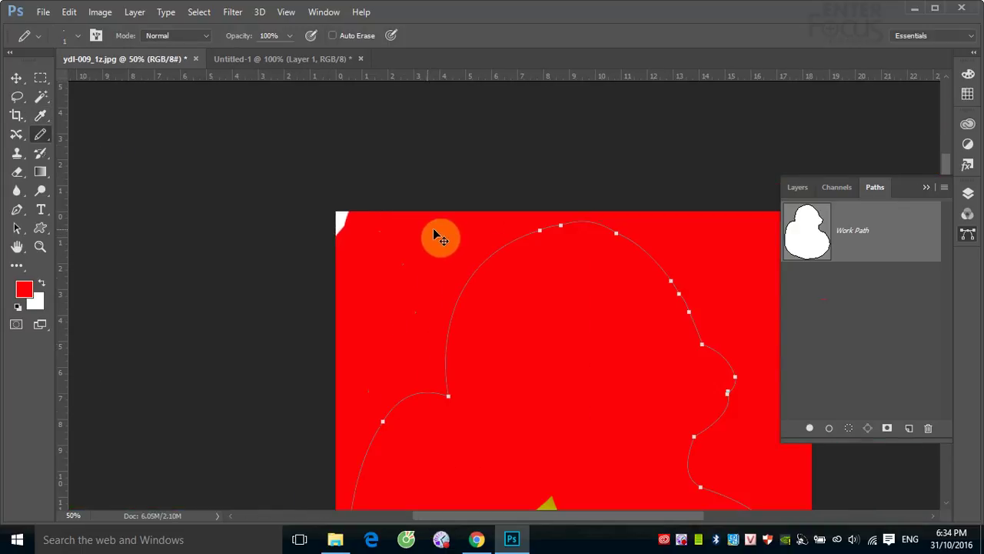
pyautogui.hotkey('ctrl', '-')
pyautogui.hotkey('ctrl', '-')
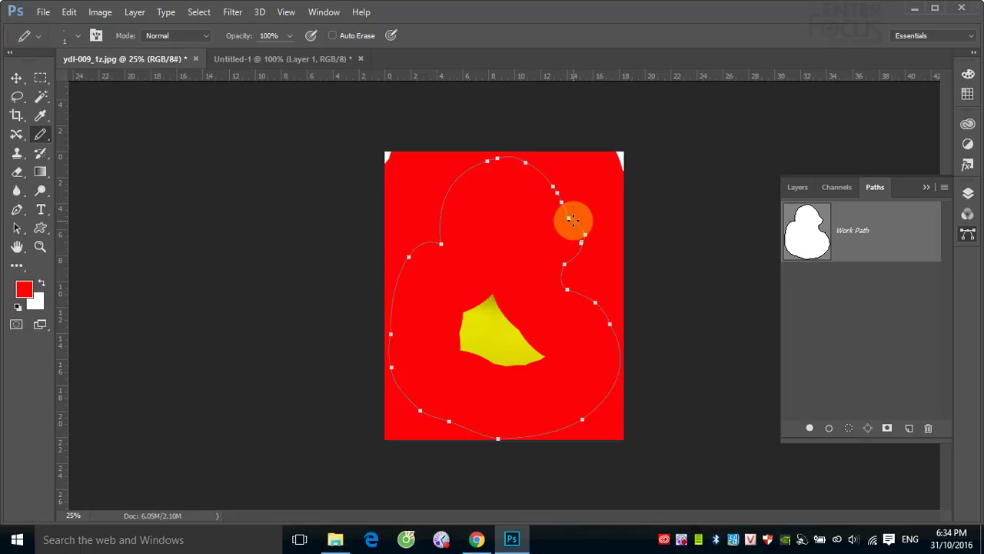
pyautogui.rightClick(41, 136)
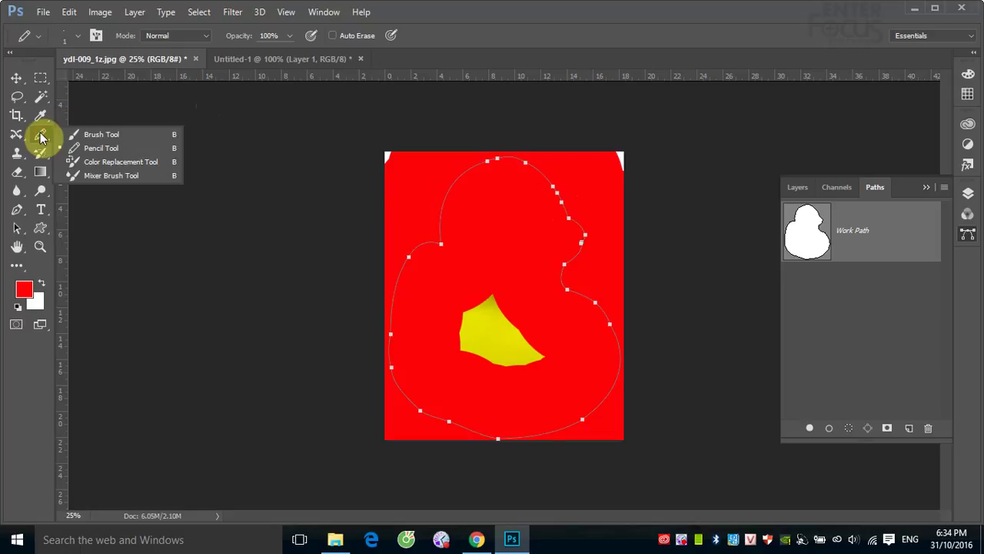
pyautogui.click(80, 136)
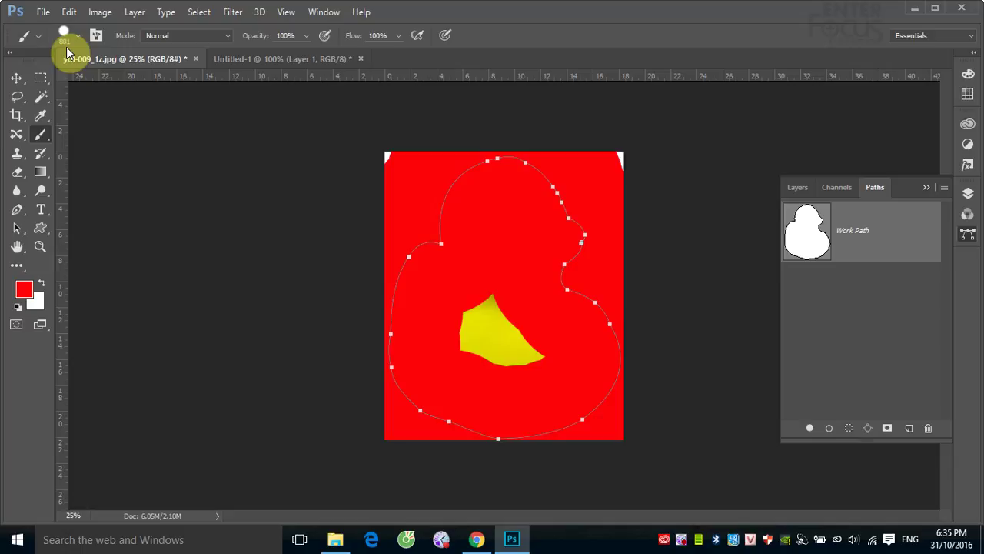
pyautogui.hotkey('ctrl', 'z')
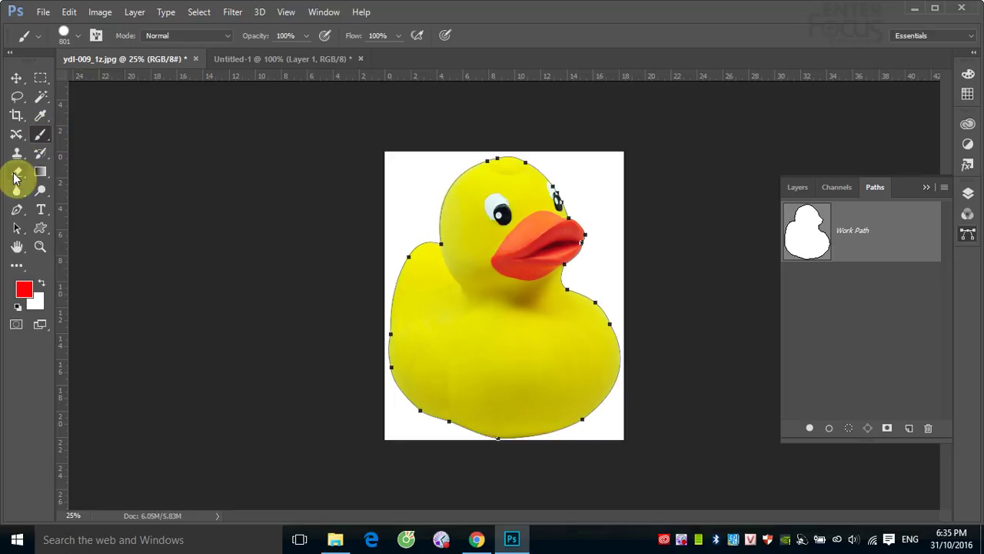
# Step: Stroke the Work Path with the 142-pixel, 50%-opacity Eraser, then hide the path
pyautogui.click(13, 177)
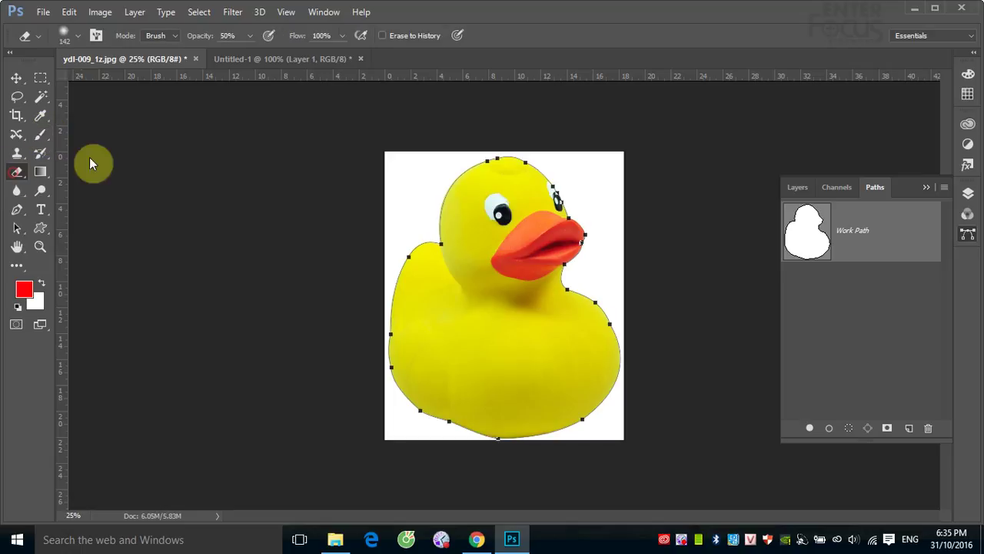
pyautogui.rightClick(865, 232)
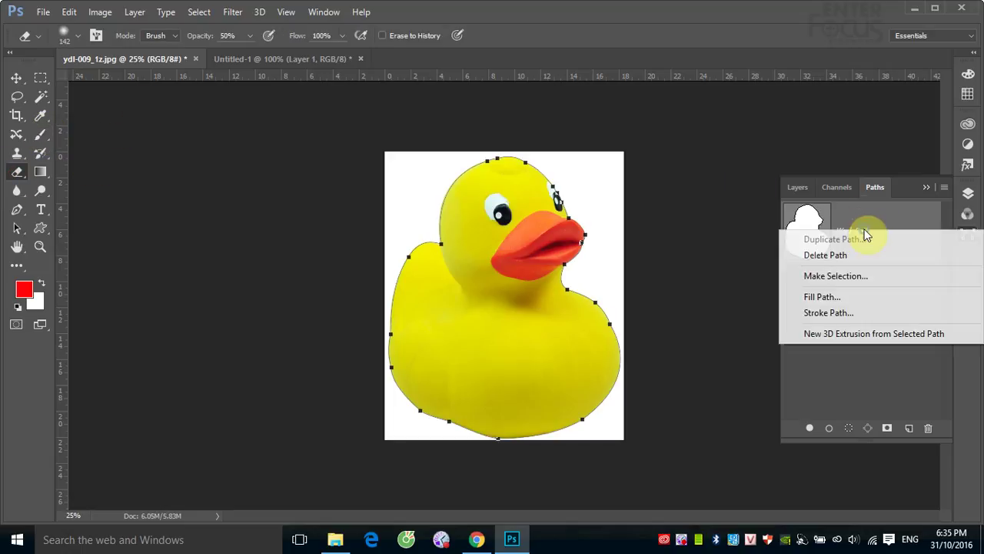
pyautogui.click(843, 312)
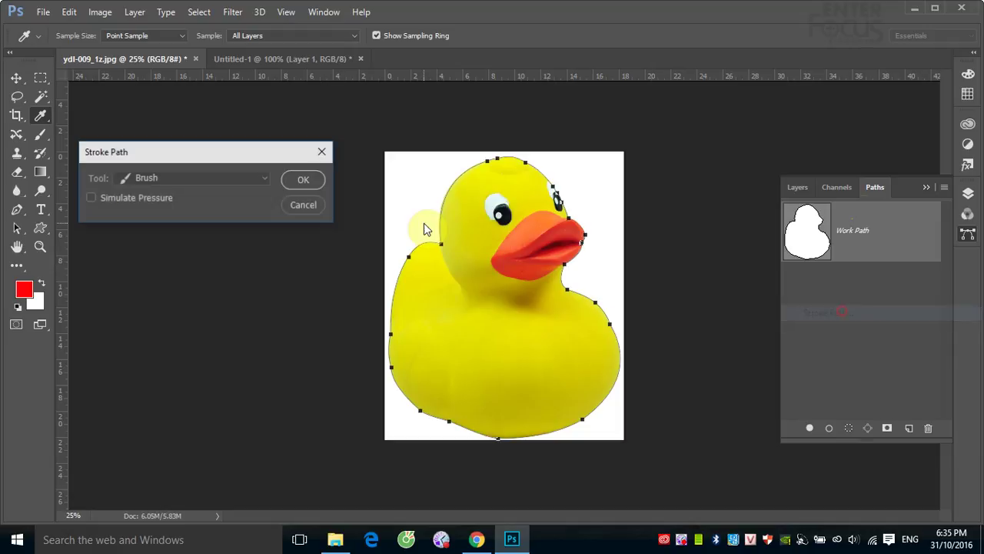
pyautogui.click(261, 178)
pyautogui.click(209, 220)
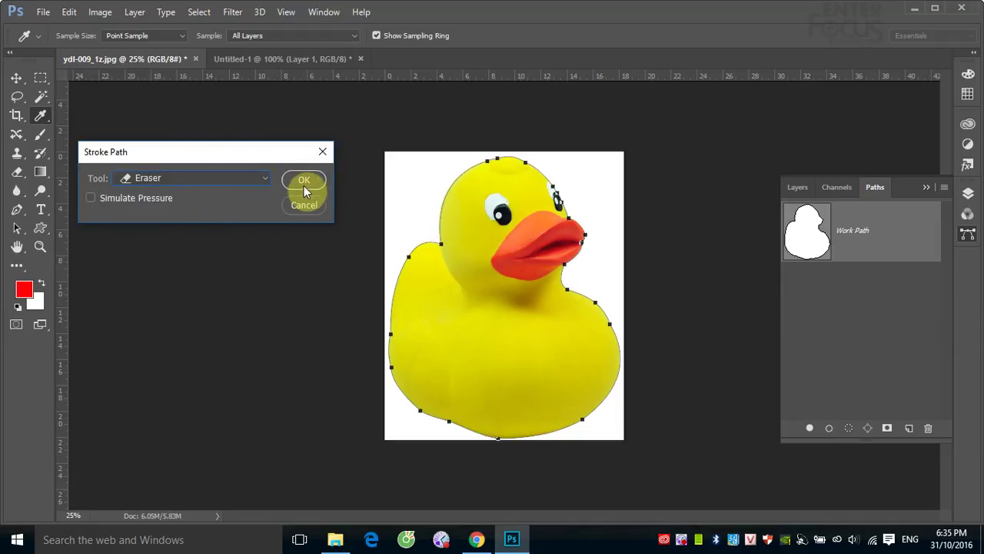
pyautogui.click(305, 184)
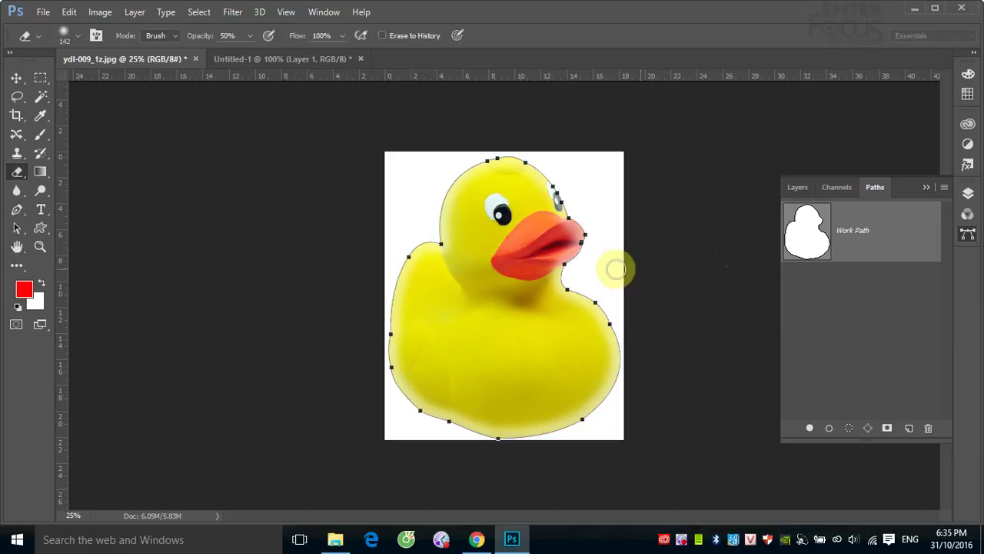
pyautogui.click(876, 343)
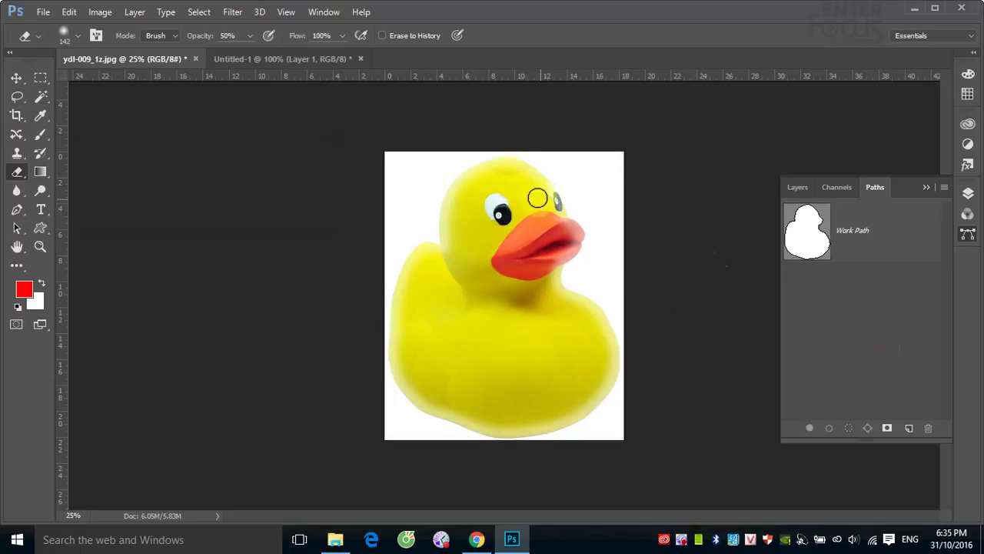
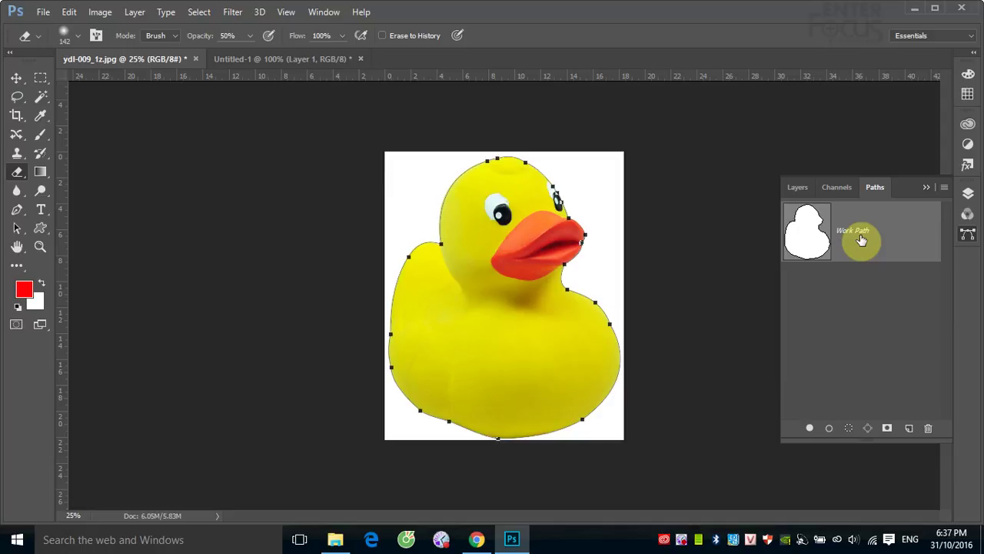
# Step: Toggle the work path's visibility and test loading and clearing it as a selection
pyautogui.click(867, 298)
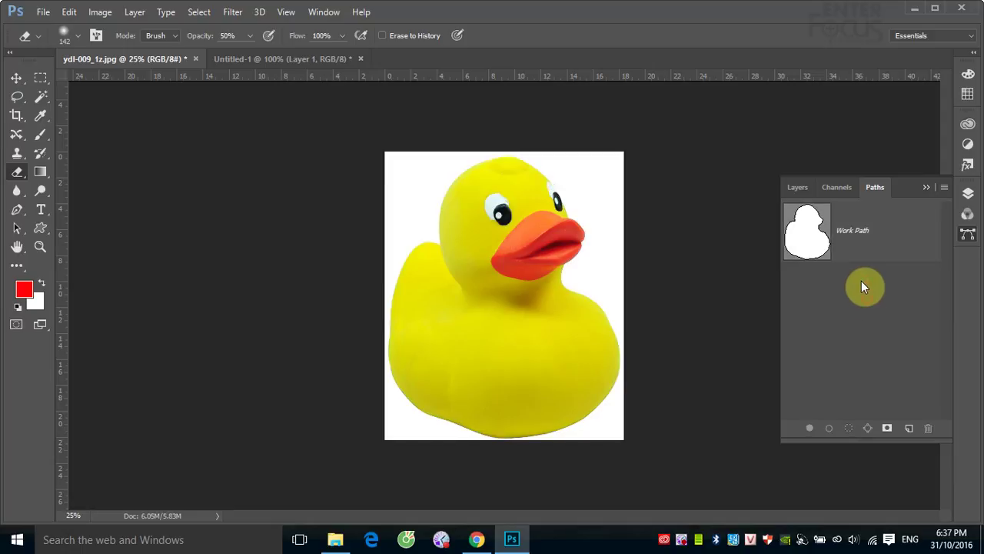
pyautogui.click(858, 232)
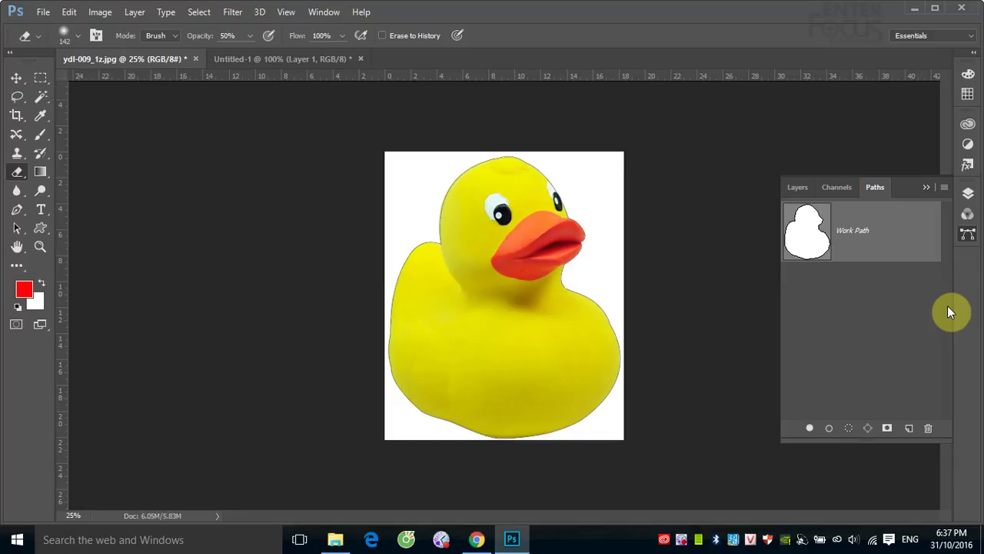
pyautogui.hotkey('ctrl', 'Return')
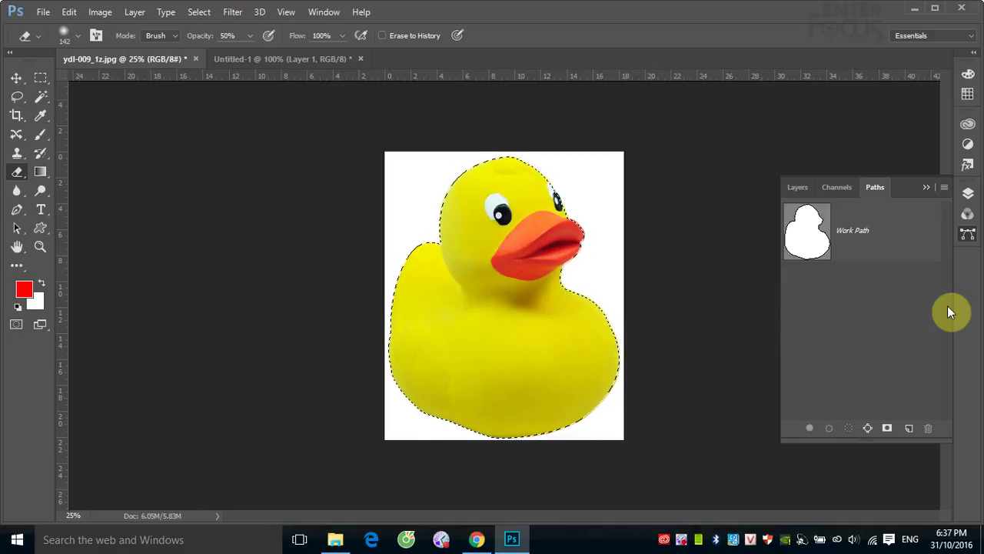
pyautogui.hotkey('ctrl', 'd')
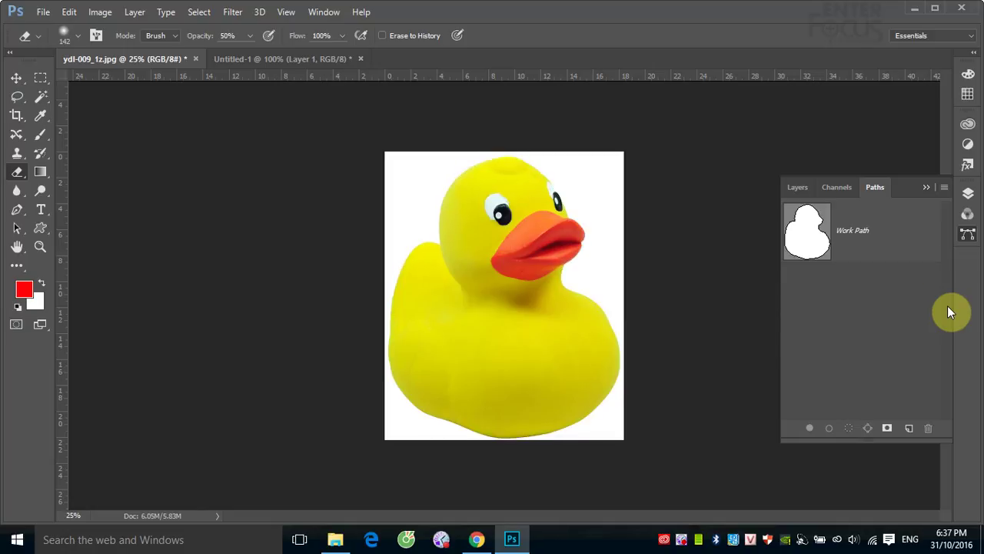
pyautogui.click(861, 238)
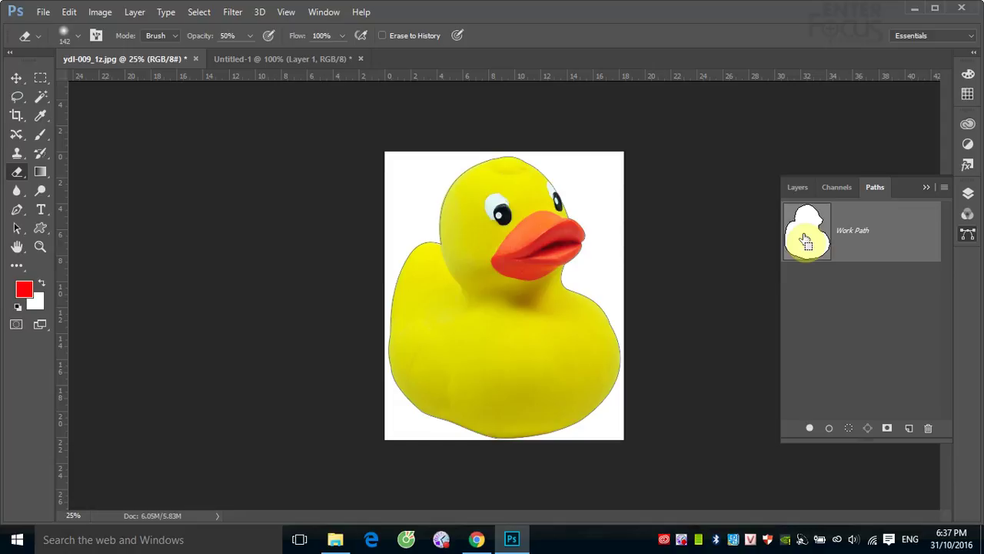
pyautogui.keyDown('ctrl'); pyautogui.click(805, 240); pyautogui.keyUp('ctrl')
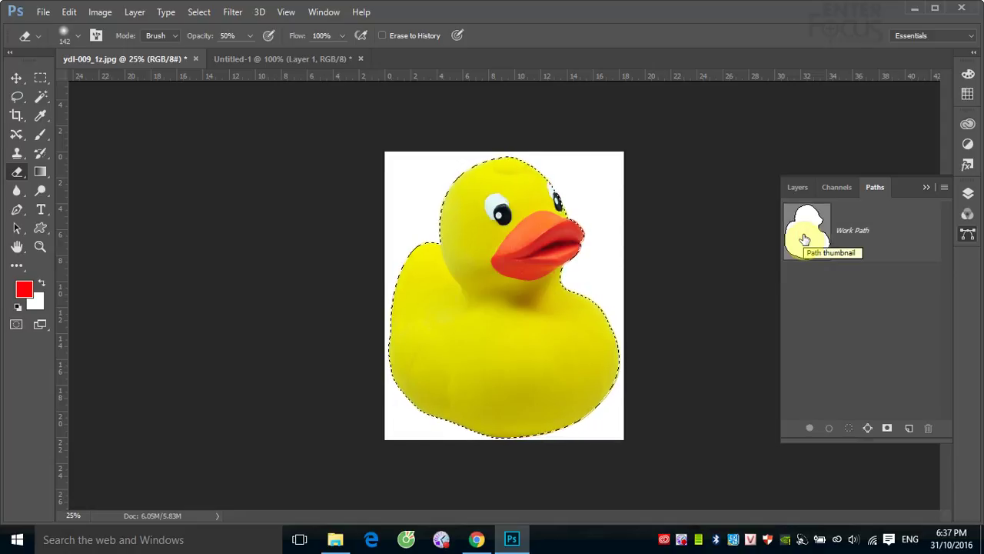
pyautogui.hotkey('ctrl', 'd')
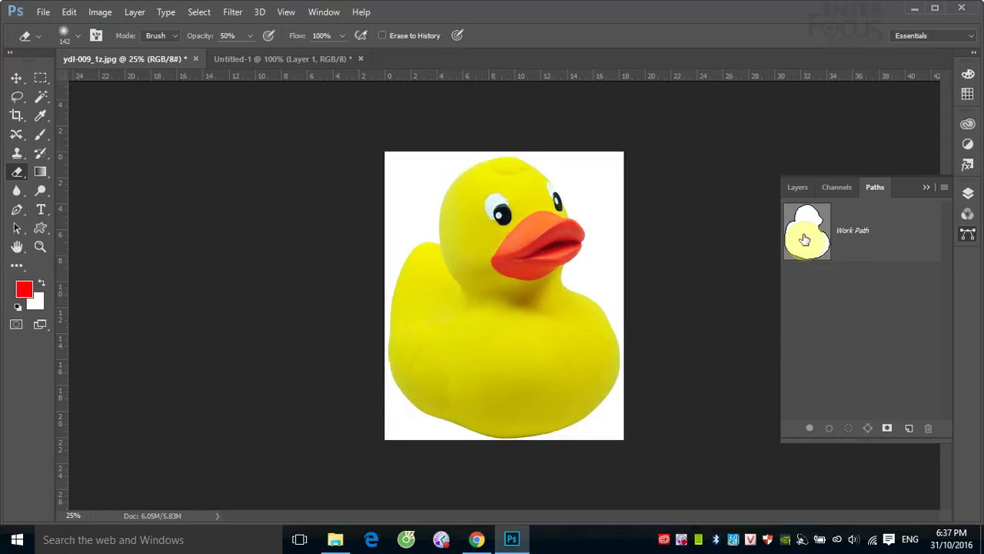
pyautogui.click(866, 237)
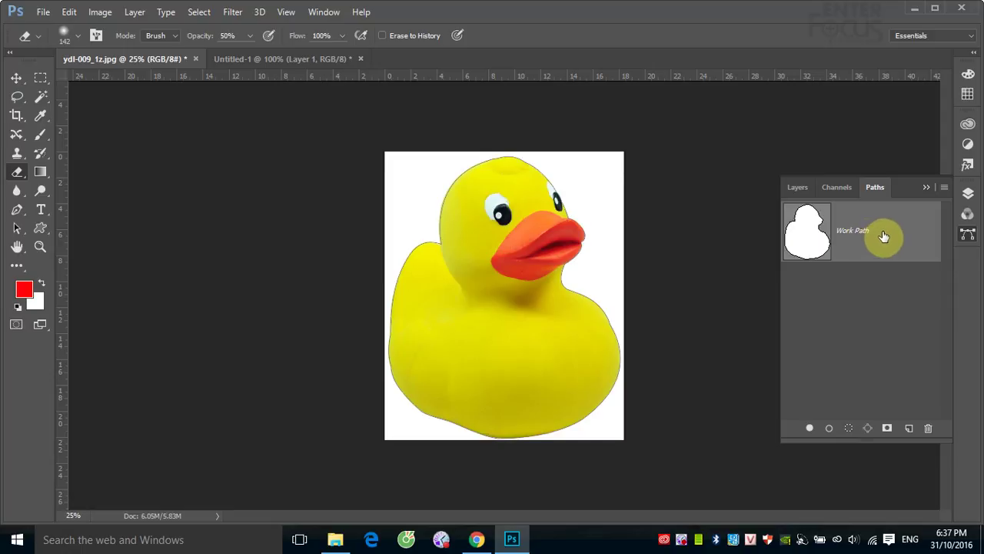
# Step: Convert the duck's work path into a selection with a 0-pixel feather radius
pyautogui.rightClick(884, 237)
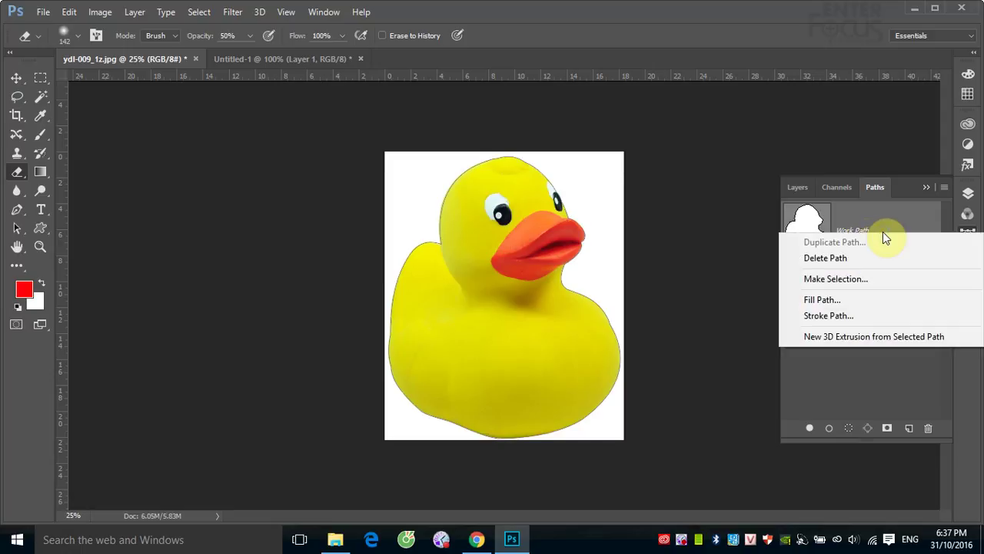
pyautogui.click(855, 280)
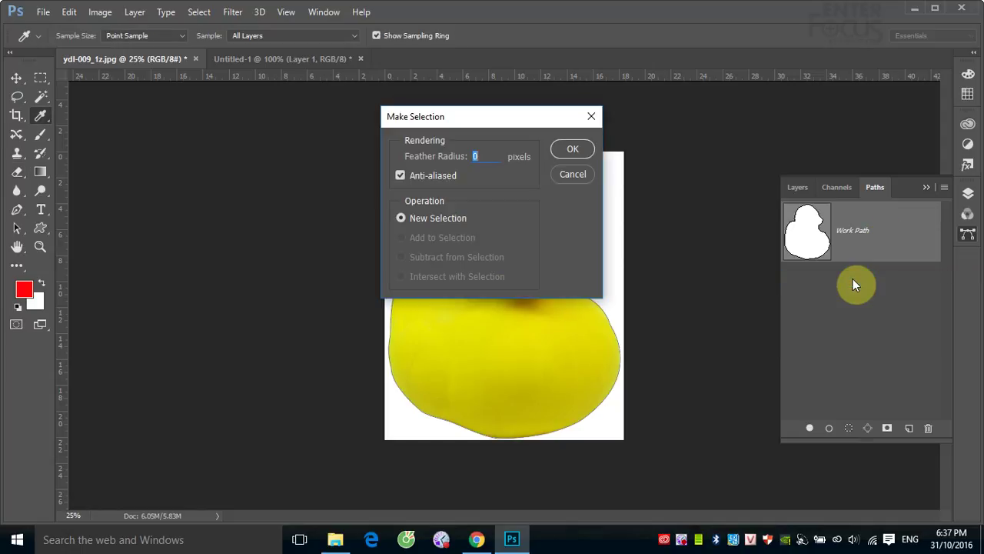
pyautogui.moveTo(547, 115); pyautogui.dragTo(295, 155)
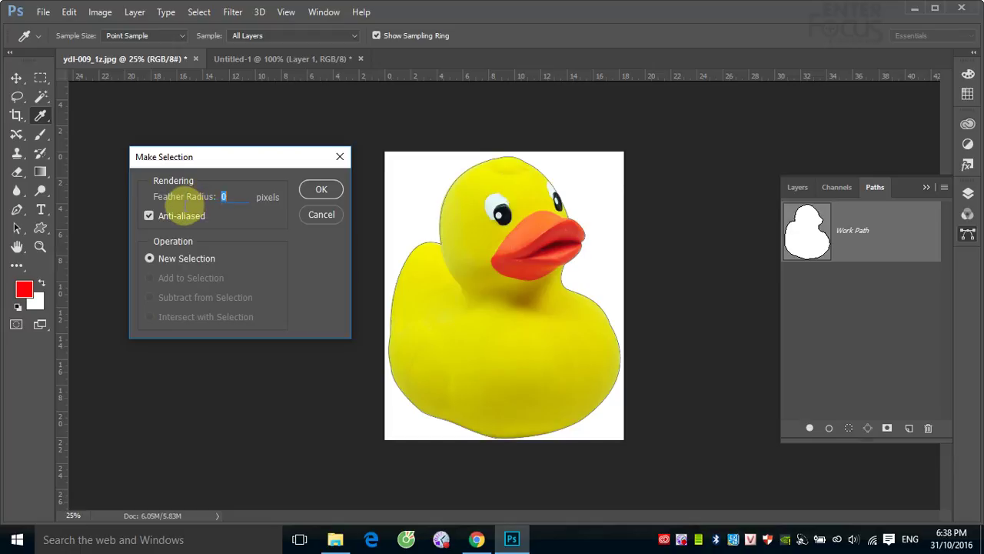
pyautogui.click(247, 198)
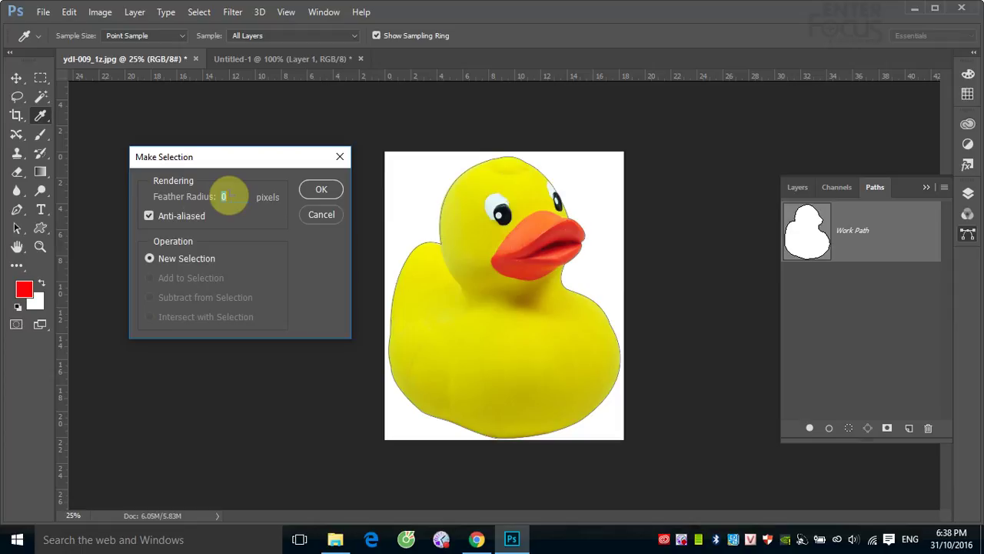
pyautogui.click(321, 189)
pyautogui.press('e')
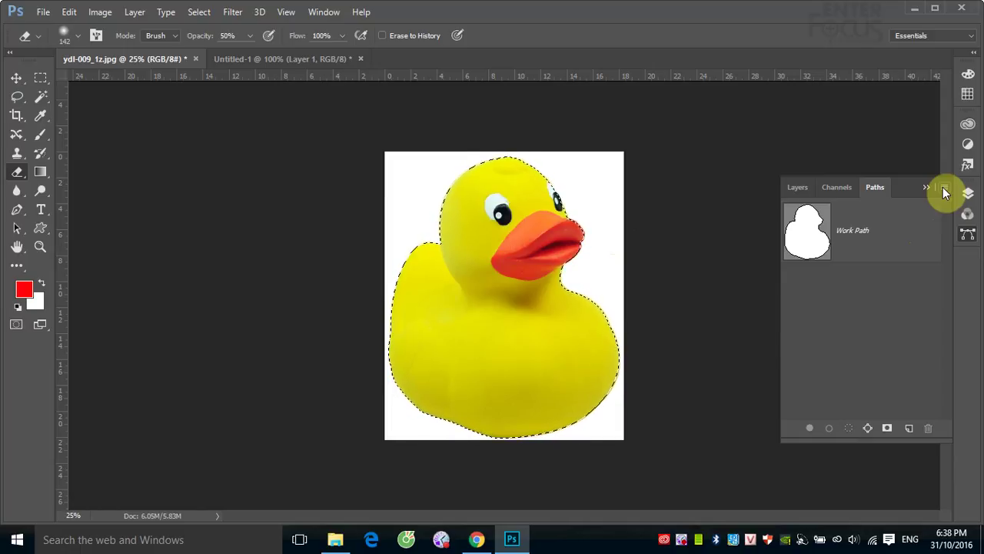
# Step: Reopen Make Selection from the Paths panel menu and confirm with feather radius 0
pyautogui.rightClick(874, 237)
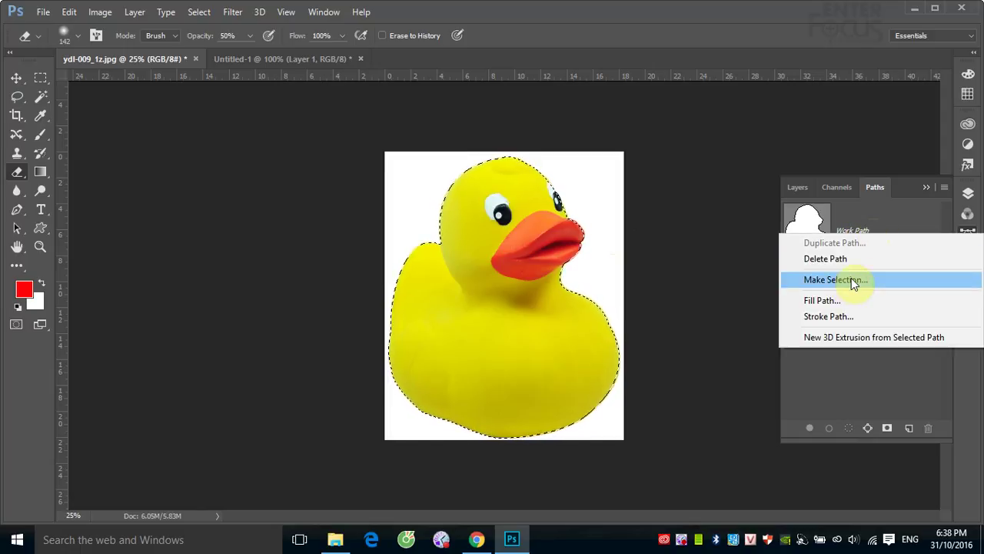
pyautogui.click(903, 187)
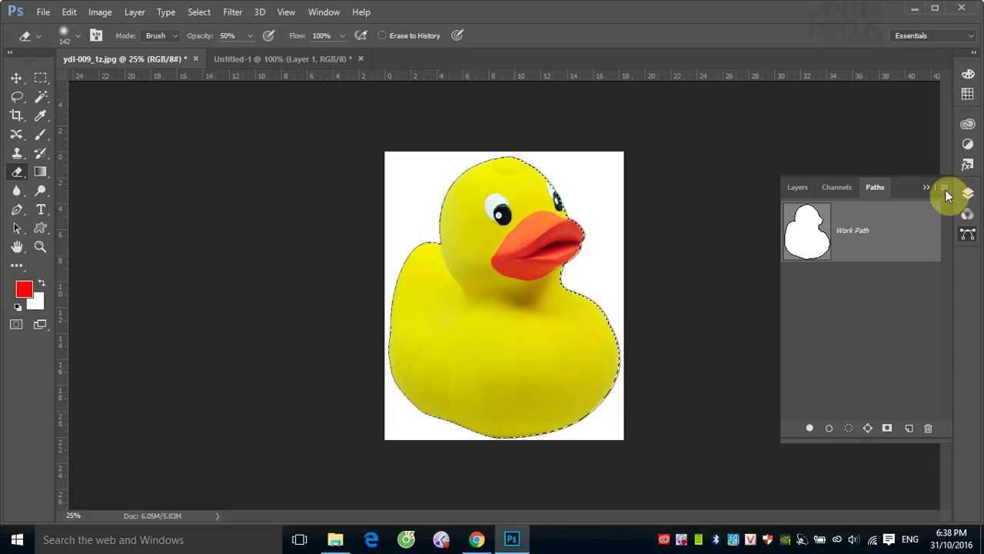
pyautogui.click(945, 189)
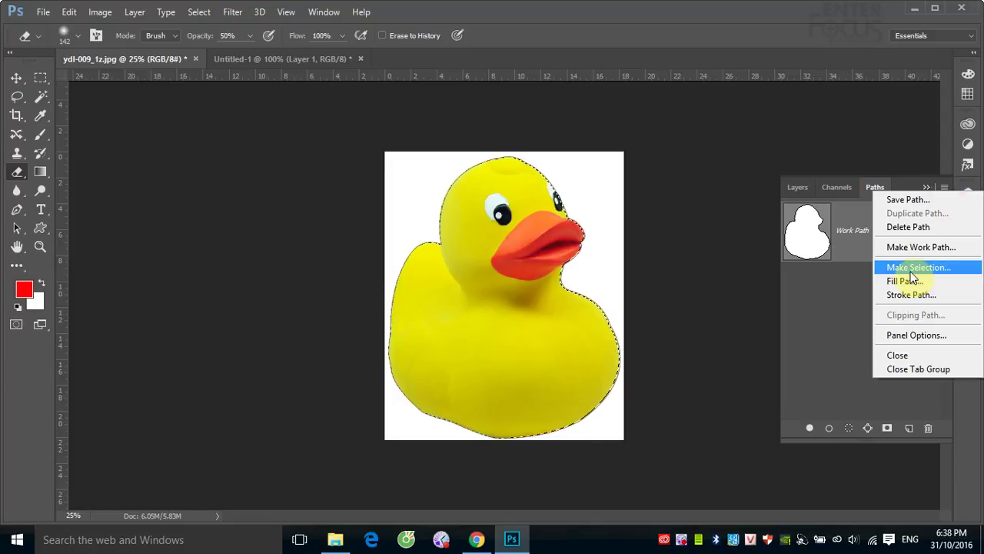
pyautogui.click(911, 269)
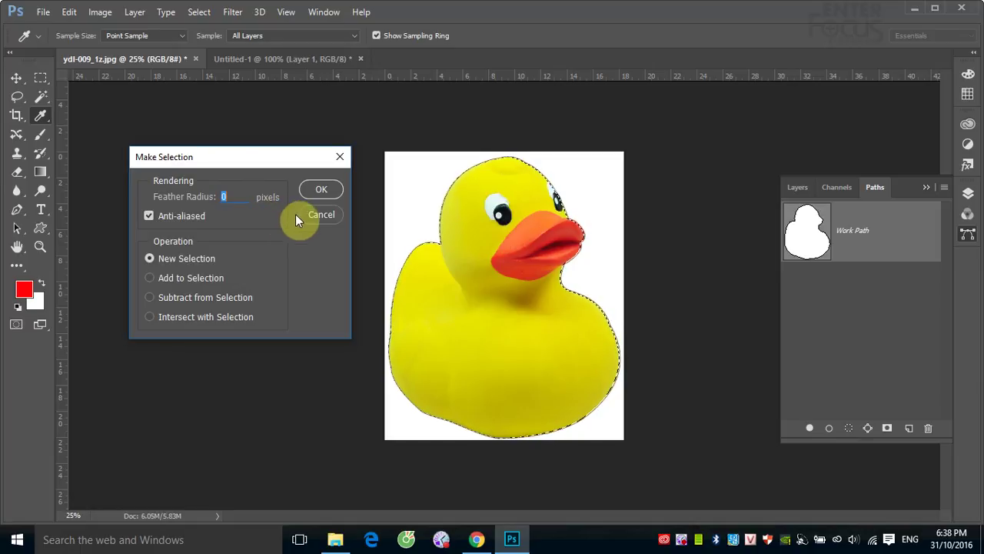
pyautogui.click(320, 214)
pyautogui.press('e')
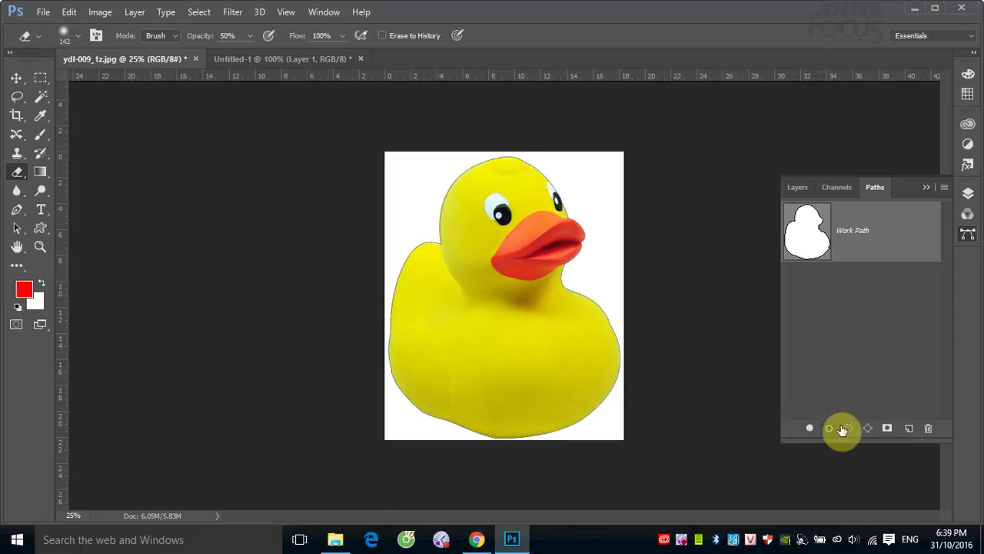
pyautogui.hotkey('ctrl', 'd')
pyautogui.click(849, 429)
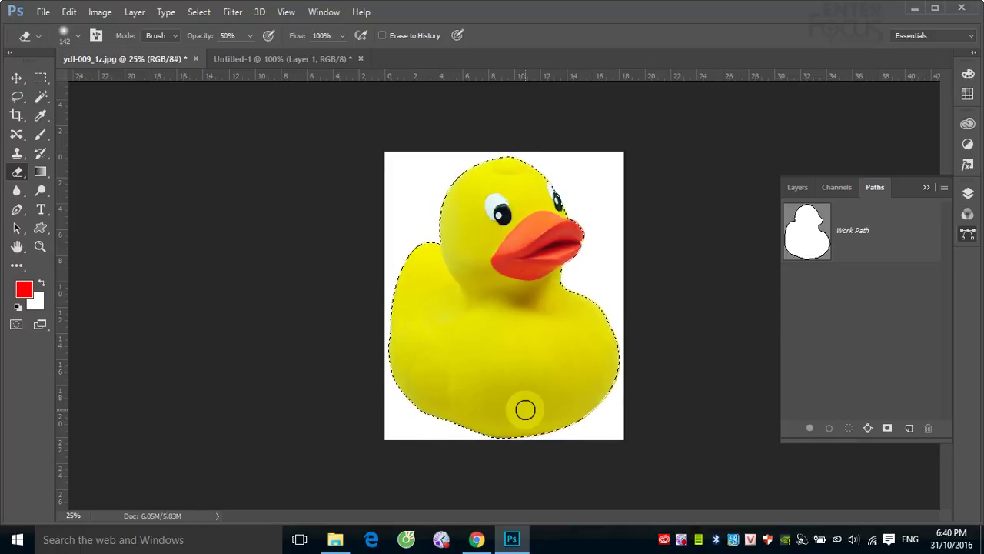
pyautogui.hotkey('ctrl', 'd')
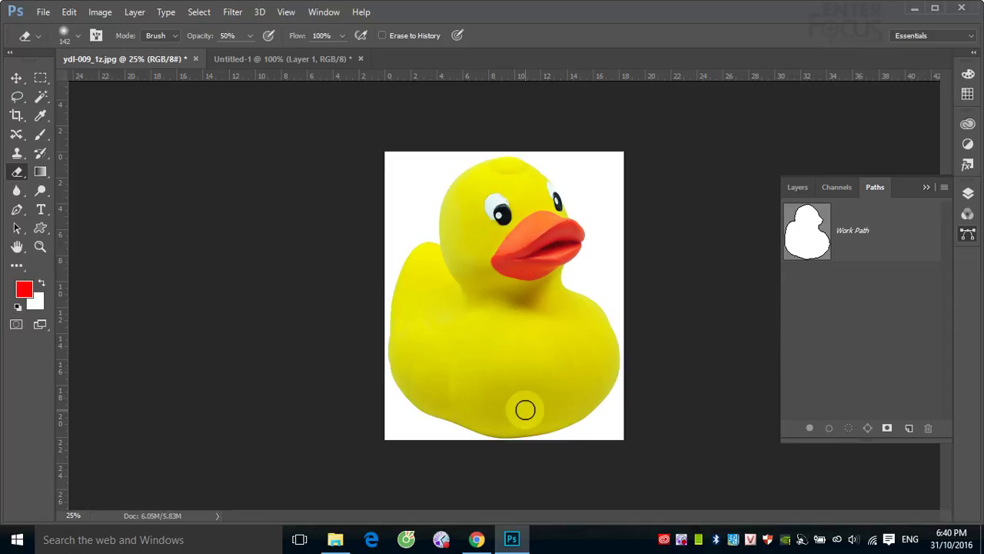
pyautogui.click(847, 234)
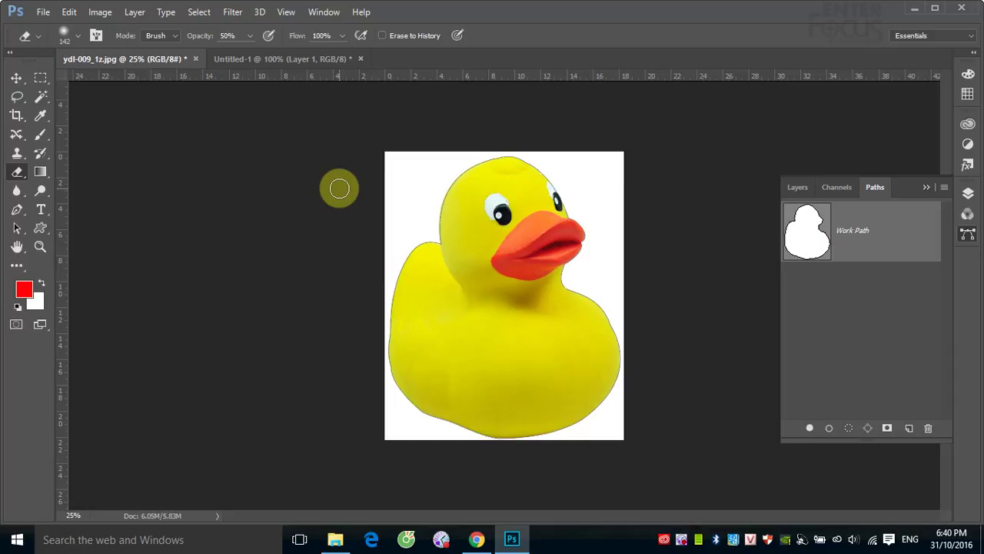
# Step: Zoom into the back edge of the duck's head with the Pen tool group selected
pyautogui.moveTo(387, 197)
pyautogui.mouseDown()
pyautogui.moveTo(477, 251)
pyautogui.moveTo(468, 242)
pyautogui.mouseUp()
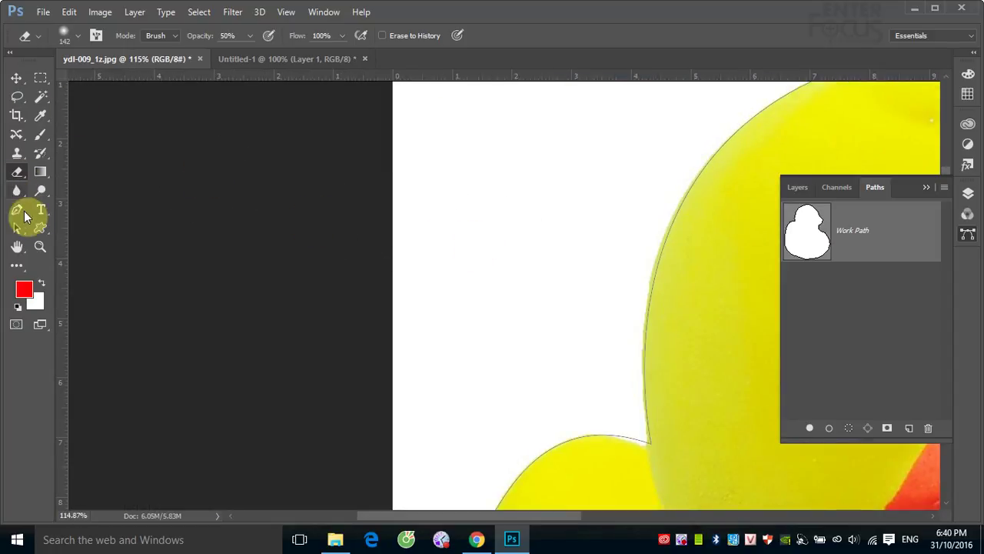
pyautogui.click(14, 213)
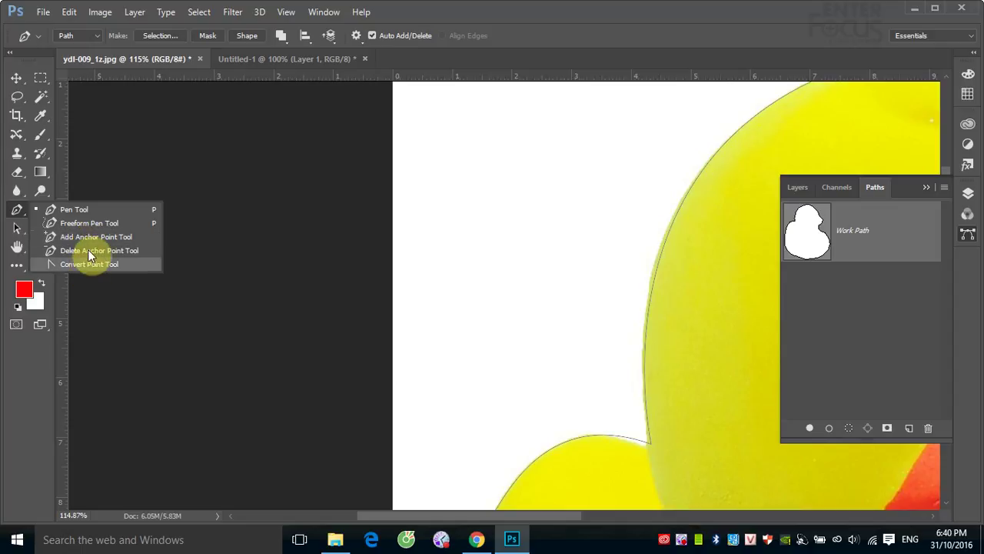
pyautogui.click(19, 229)
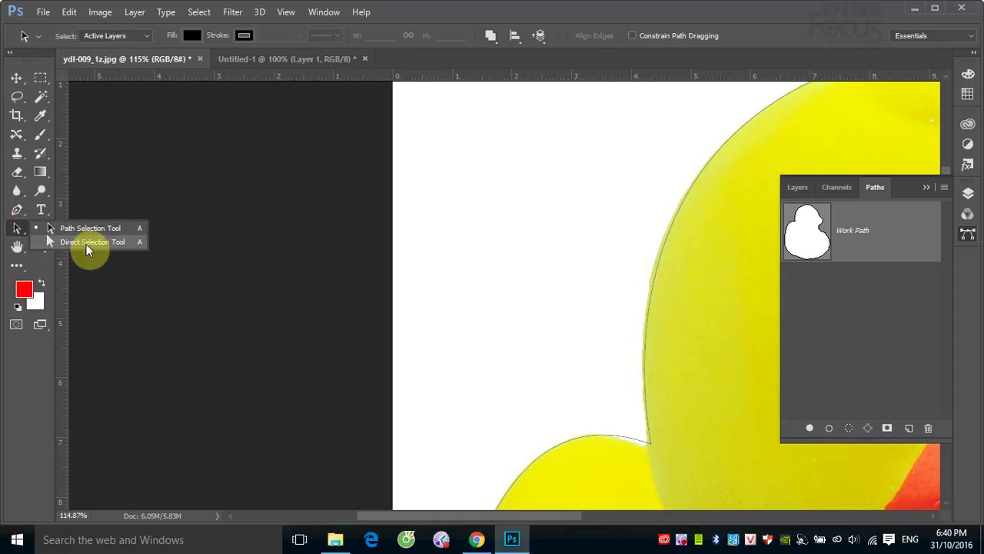
pyautogui.click(18, 213)
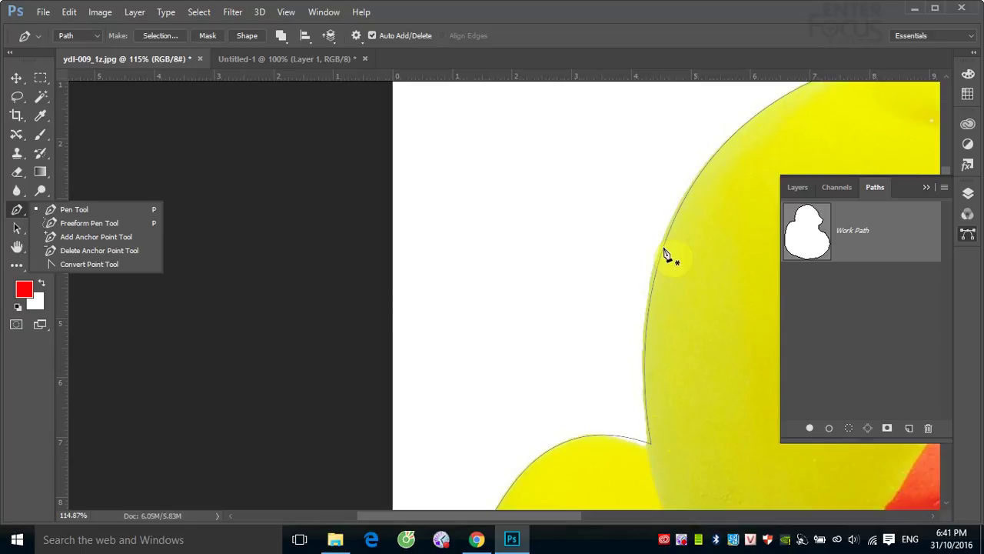
# Step: Add then delete an anchor on the head outline, leaving the Add Anchor Point Tool active
pyautogui.click(663, 248)
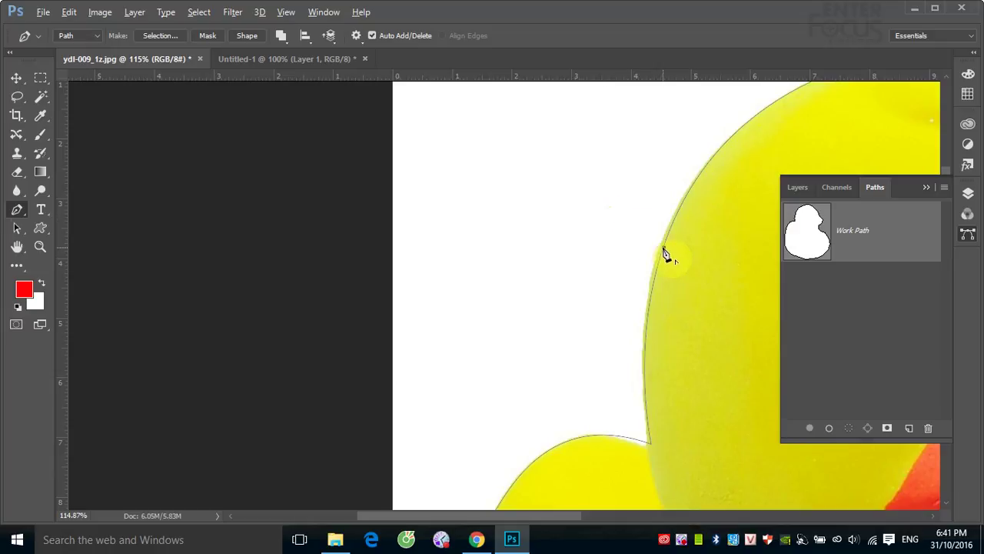
pyautogui.rightClick(18, 214)
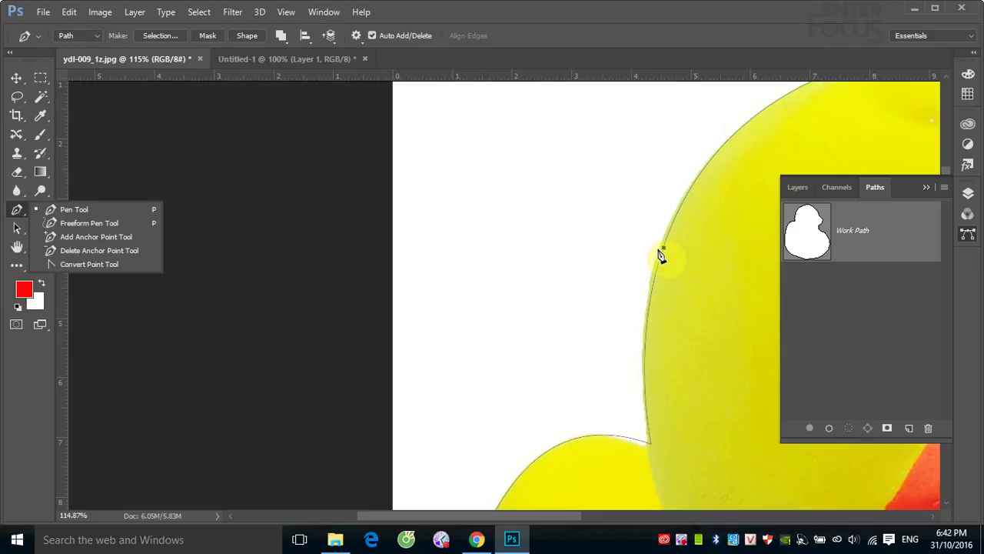
pyautogui.click(98, 252)
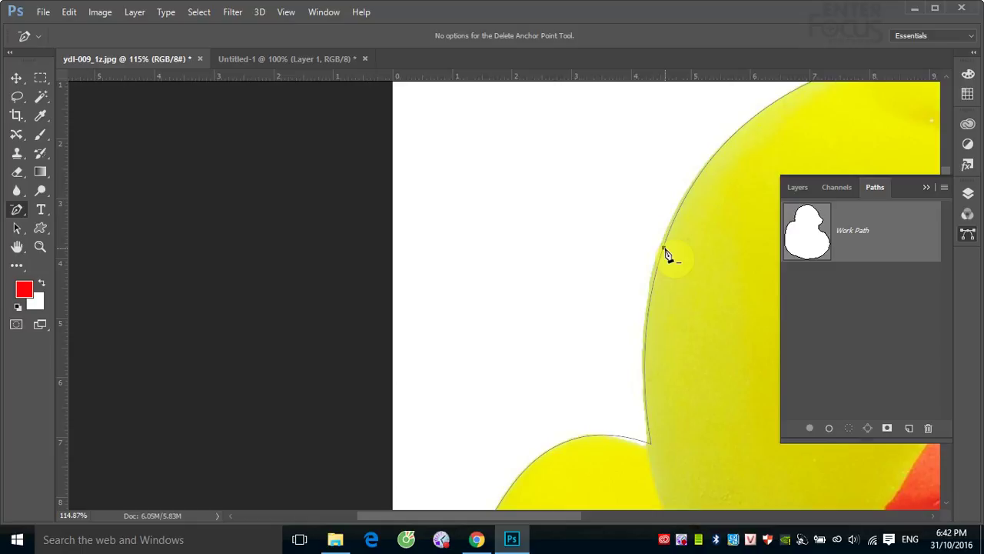
pyautogui.click(666, 250)
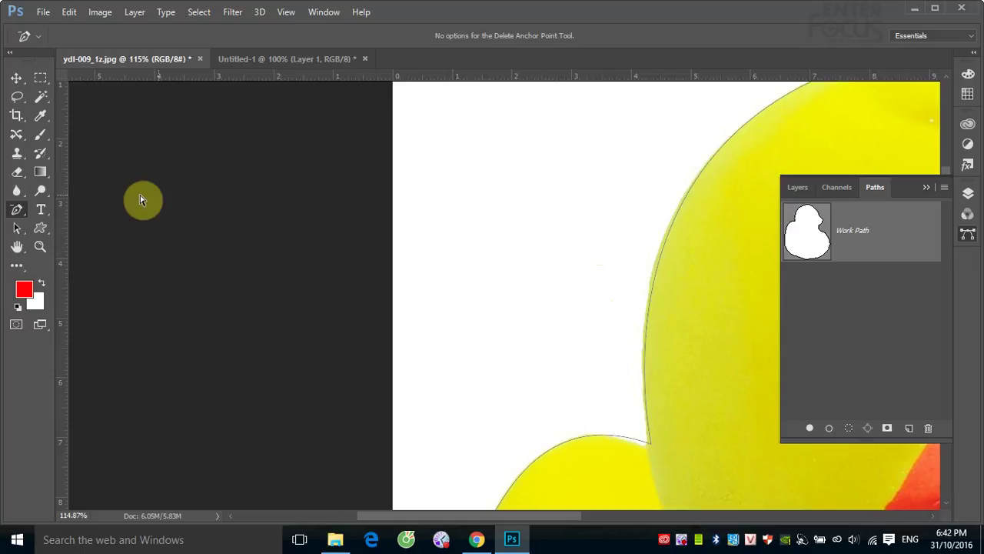
pyautogui.rightClick(18, 214)
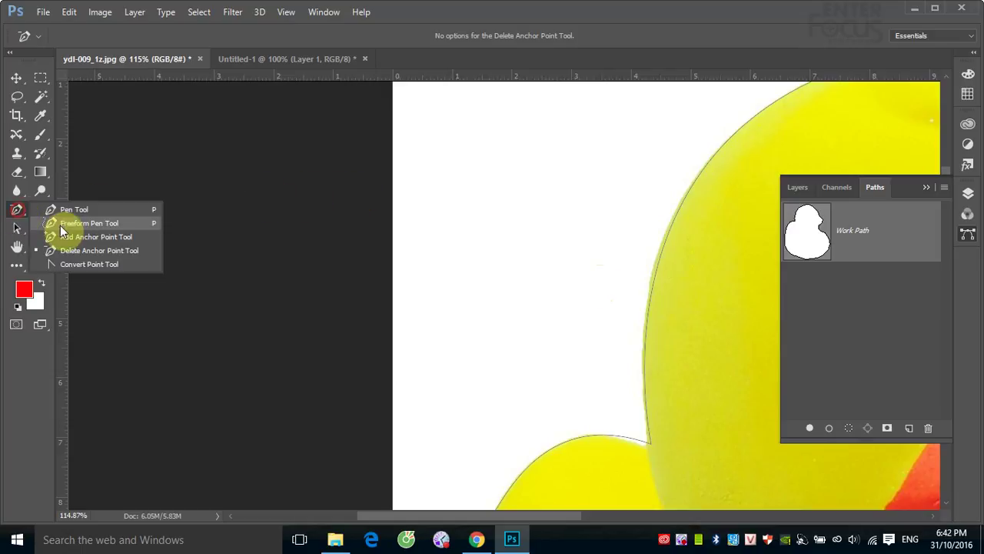
pyautogui.click(73, 237)
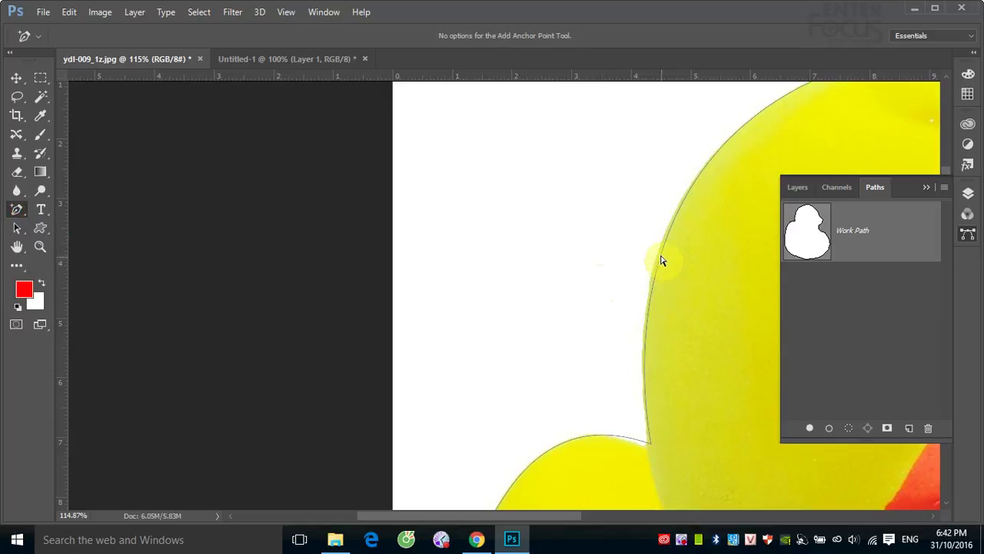
# Step: Add a new anchor on the back of the duck's head outline
pyautogui.click(660, 256)
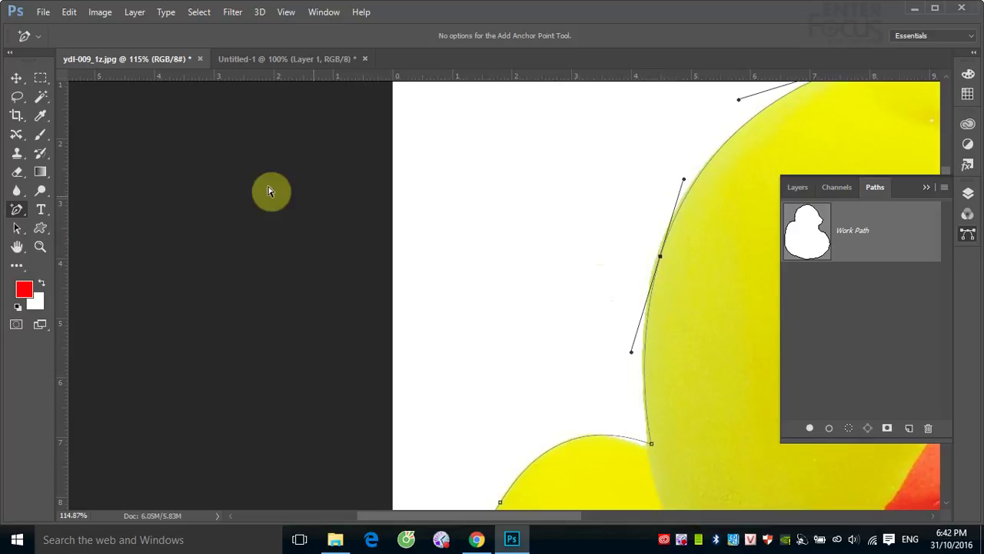
pyautogui.rightClick(18, 214)
pyautogui.click(76, 266)
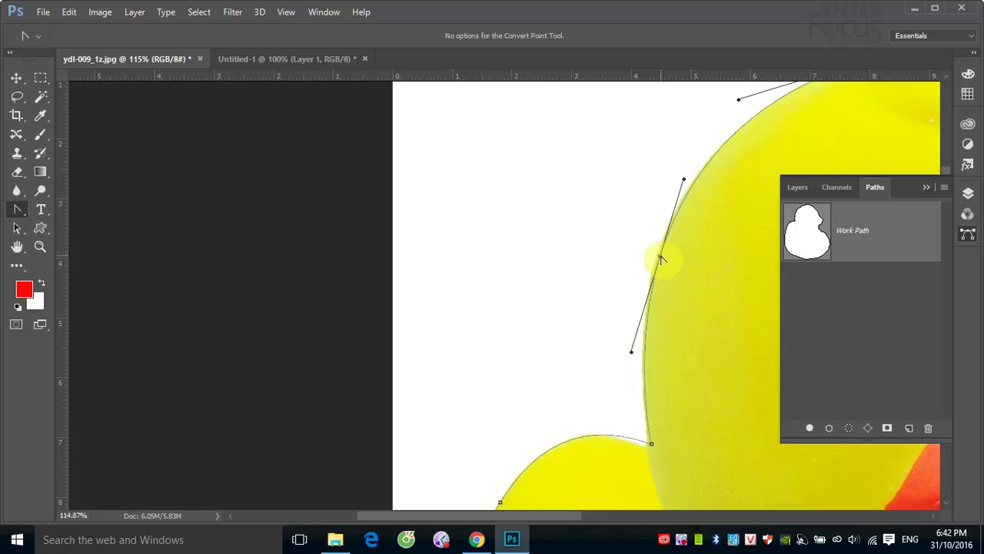
# Step: Toggle the new anchor corner/smooth and drag its handles to follow the head's curve
pyautogui.click(660, 258)
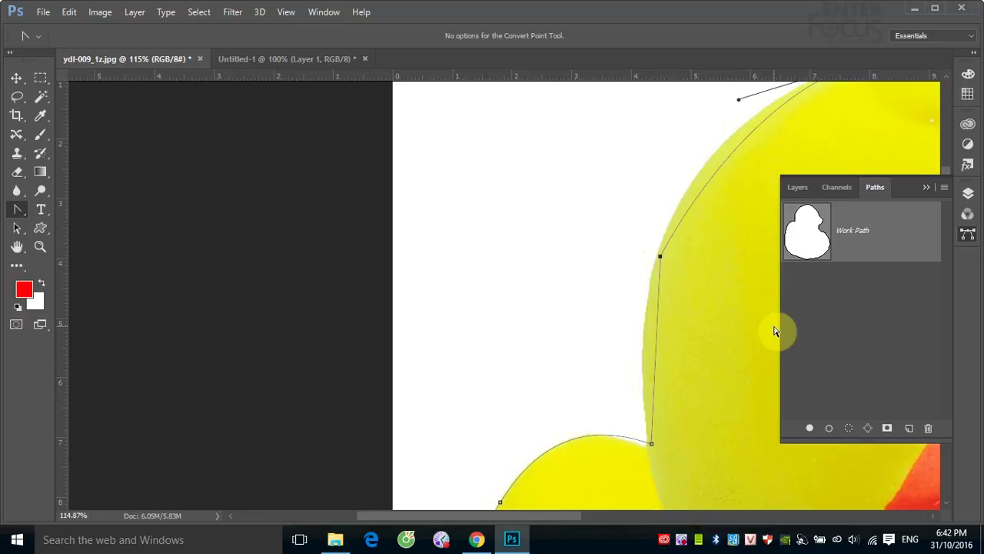
pyautogui.click(660, 257)
pyautogui.moveTo(660, 256); pyautogui.dragTo(632, 351)
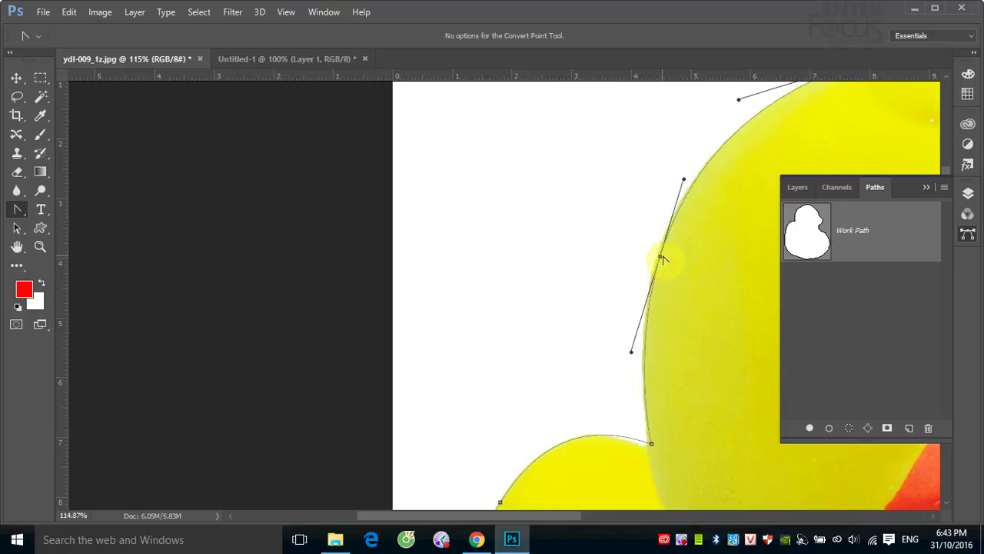
pyautogui.click(660, 256)
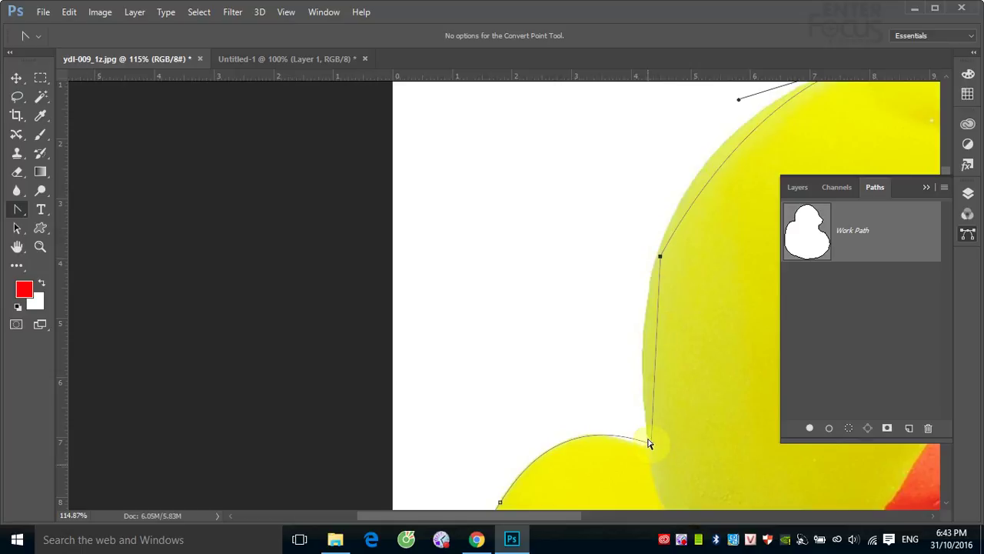
pyautogui.click(660, 257)
pyautogui.moveTo(659, 256)
pyautogui.mouseDown()
pyautogui.moveTo(628, 206)
pyautogui.moveTo(697, 153)
pyautogui.moveTo(691, 178)
pyautogui.mouseUp()
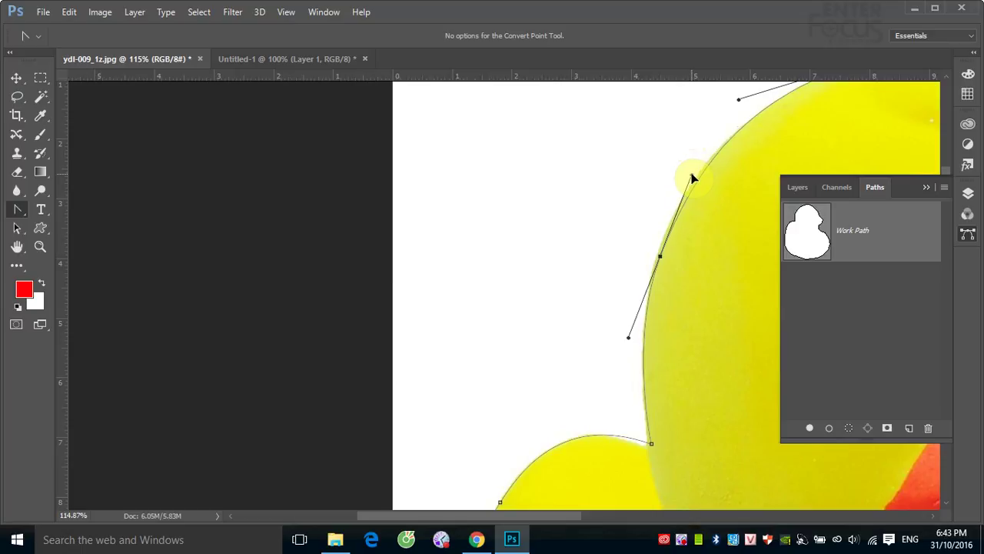
pyautogui.moveTo(692, 178); pyautogui.dragTo(692, 176)
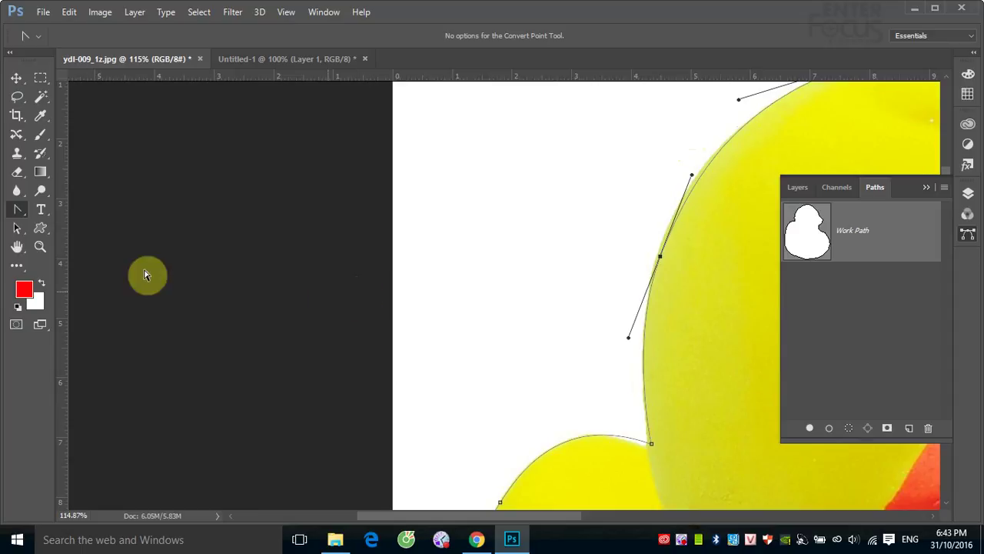
# Step: Draw a freehand wavy curve on the Untitled-1 canvas with the Freeform Pen Tool
pyautogui.rightClick(15, 213)
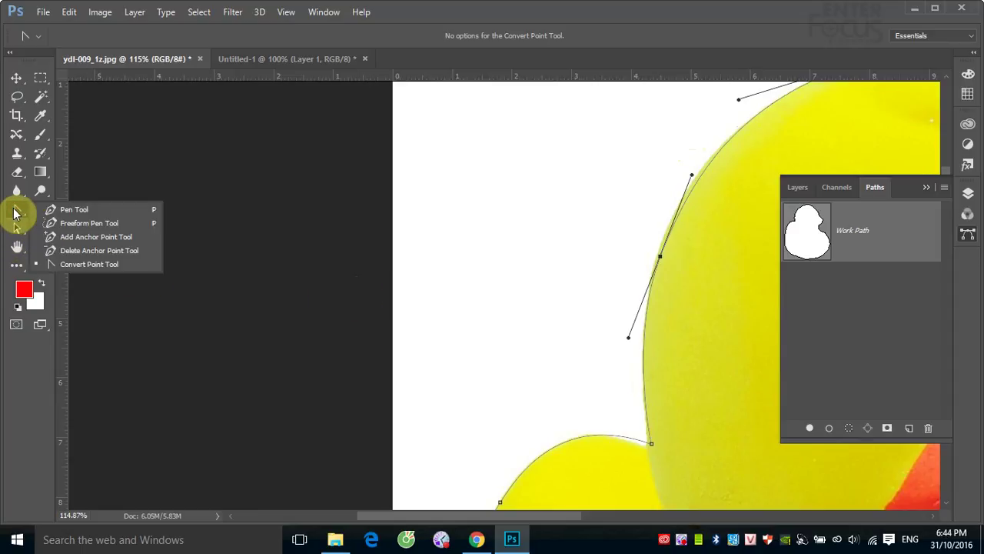
pyautogui.click(88, 224)
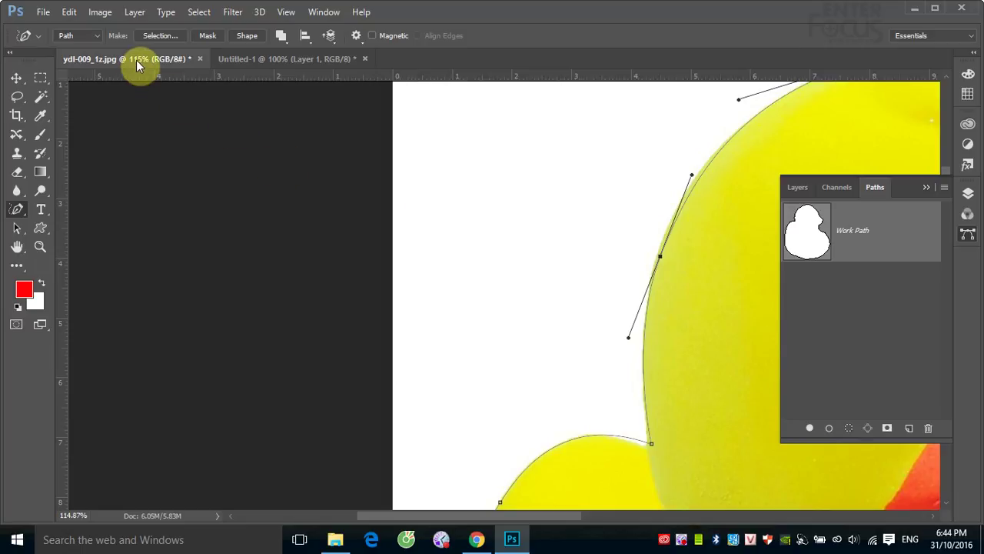
pyautogui.click(257, 61)
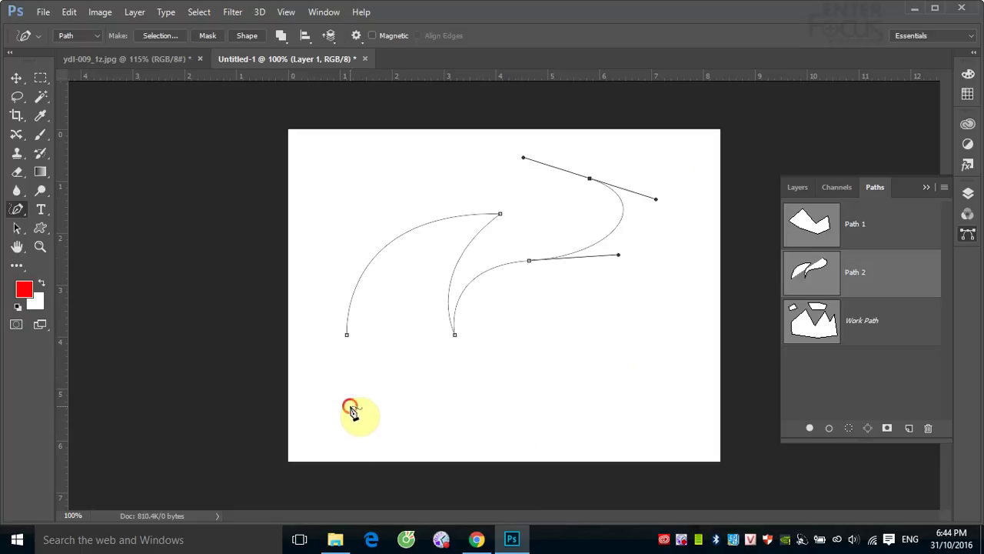
pyautogui.moveTo(350, 406)
pyautogui.mouseDown()
pyautogui.moveTo(459, 375)
pyautogui.moveTo(523, 334)
pyautogui.moveTo(569, 347)
pyautogui.moveTo(626, 340)
pyautogui.moveTo(675, 351)
pyautogui.moveTo(687, 417)
pyautogui.moveTo(609, 413)
pyautogui.moveTo(516, 450)
pyautogui.moveTo(487, 413)
pyautogui.moveTo(424, 444)
pyautogui.moveTo(406, 408)
pyautogui.moveTo(373, 417)
pyautogui.mouseUp()
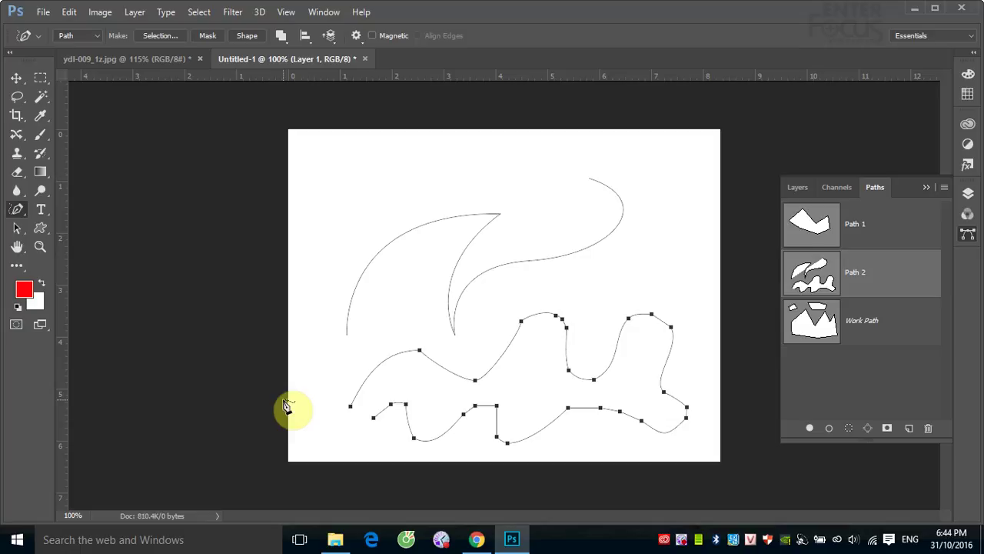
pyautogui.click(18, 230)
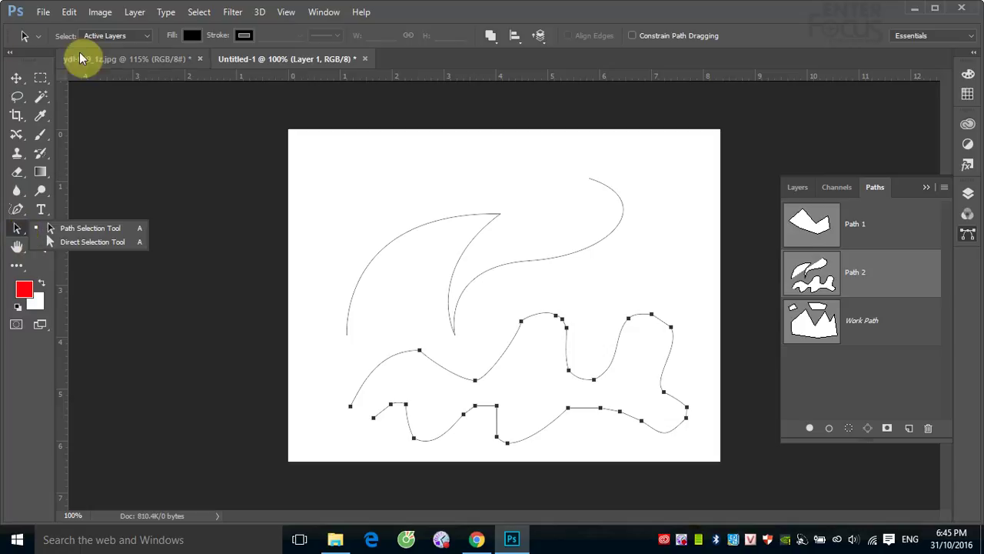
# Step: Return to the zoomed-out duck photo and select and nudge the duck's work path
pyautogui.click(107, 60)
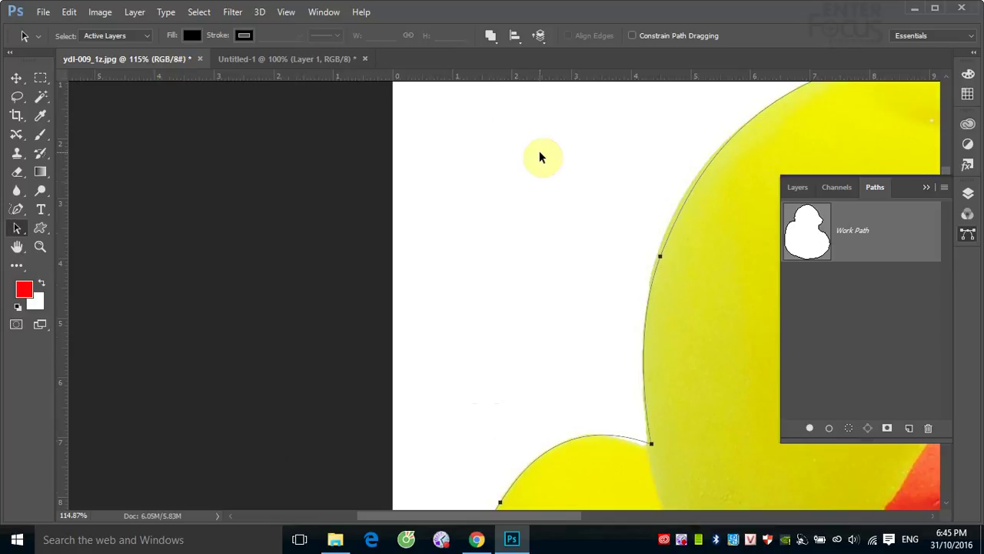
pyautogui.hotkey('ctrl', '-')
pyautogui.hotkey('ctrl', '-')
pyautogui.hotkey('ctrl', '-')
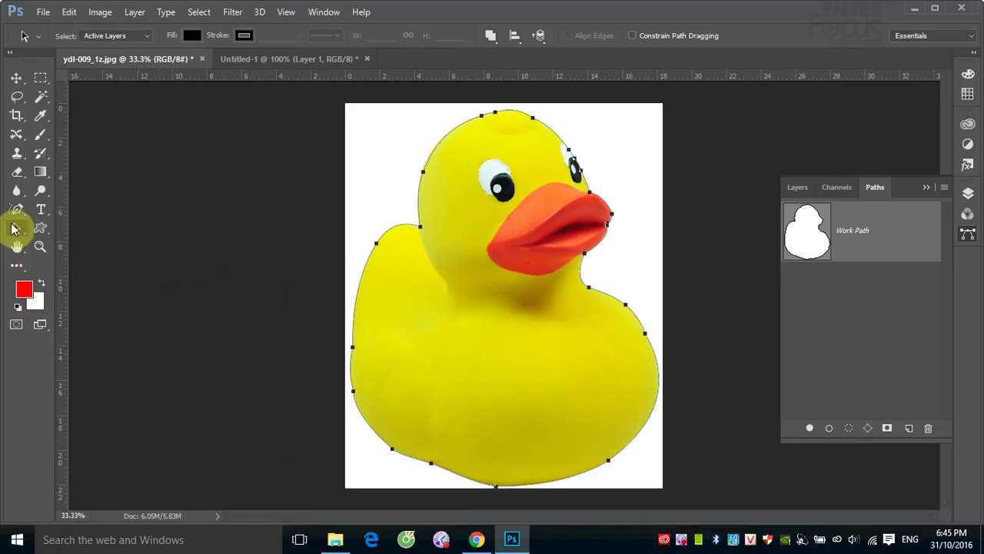
pyautogui.click(154, 228)
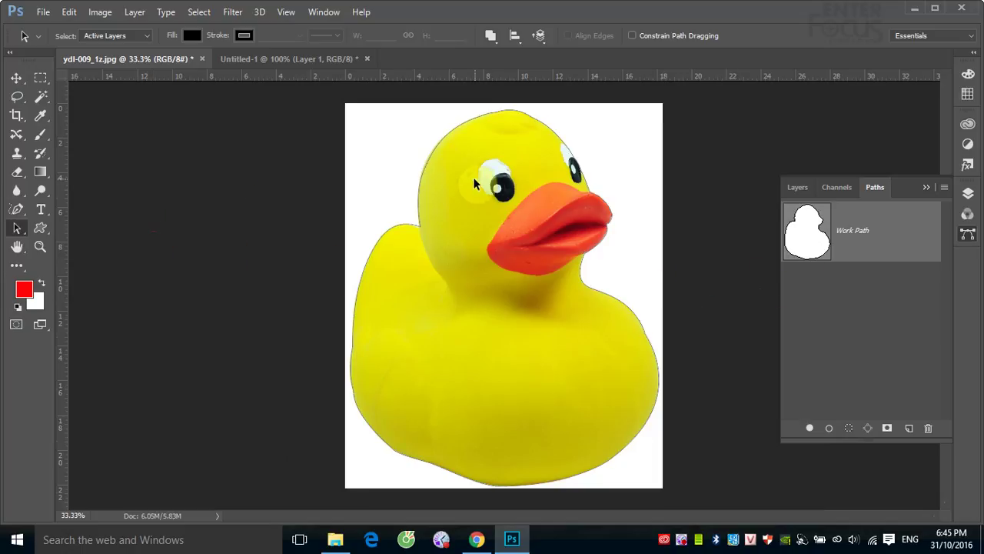
pyautogui.rightClick(18, 228)
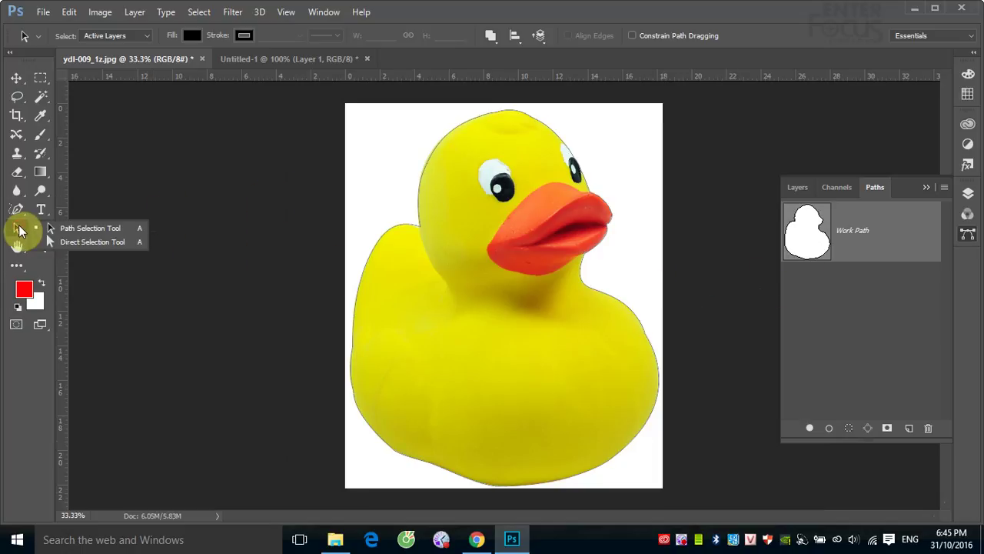
pyautogui.click(423, 170)
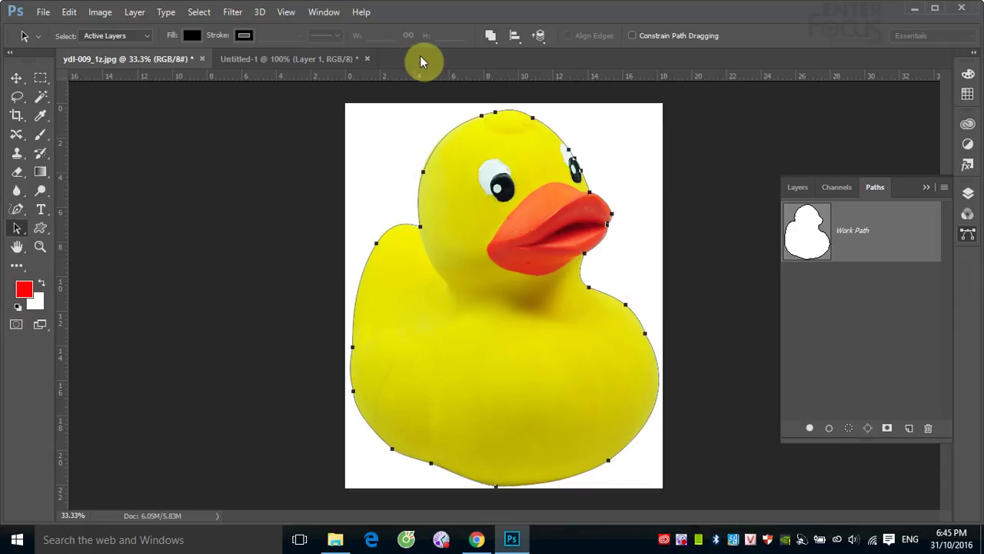
pyautogui.click(427, 162)
pyautogui.moveTo(428, 161); pyautogui.dragTo(428, 162)
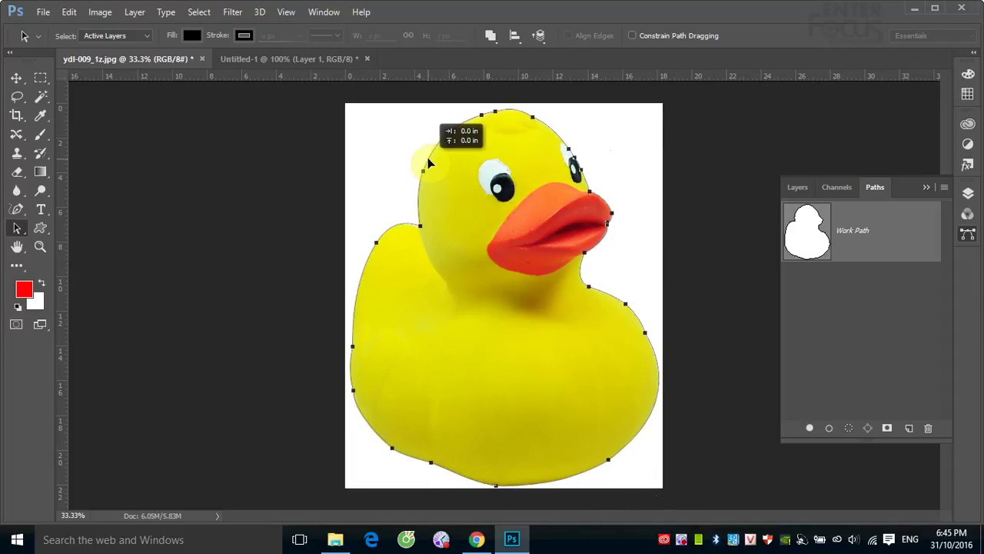
pyautogui.moveTo(428, 162); pyautogui.dragTo(426, 163)
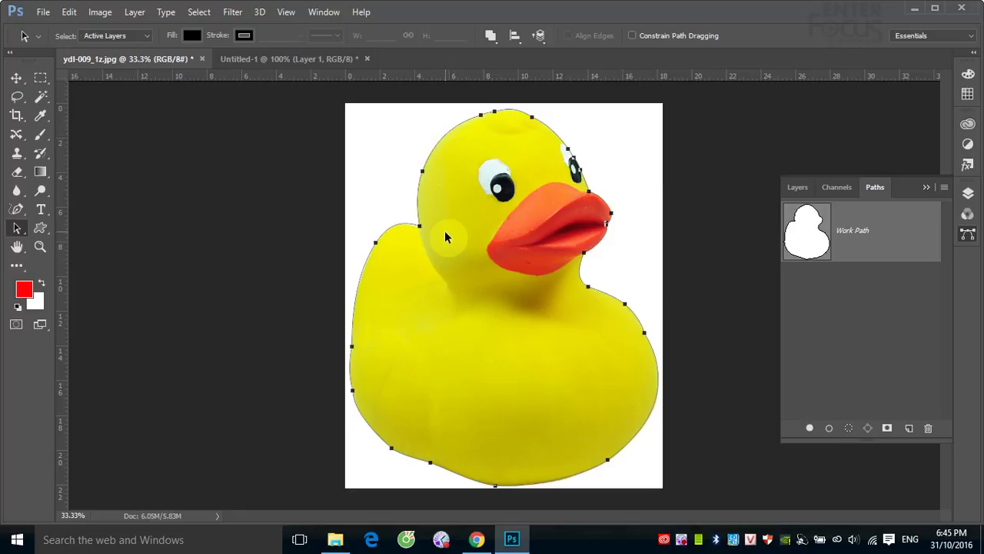
pyautogui.click(70, 12)
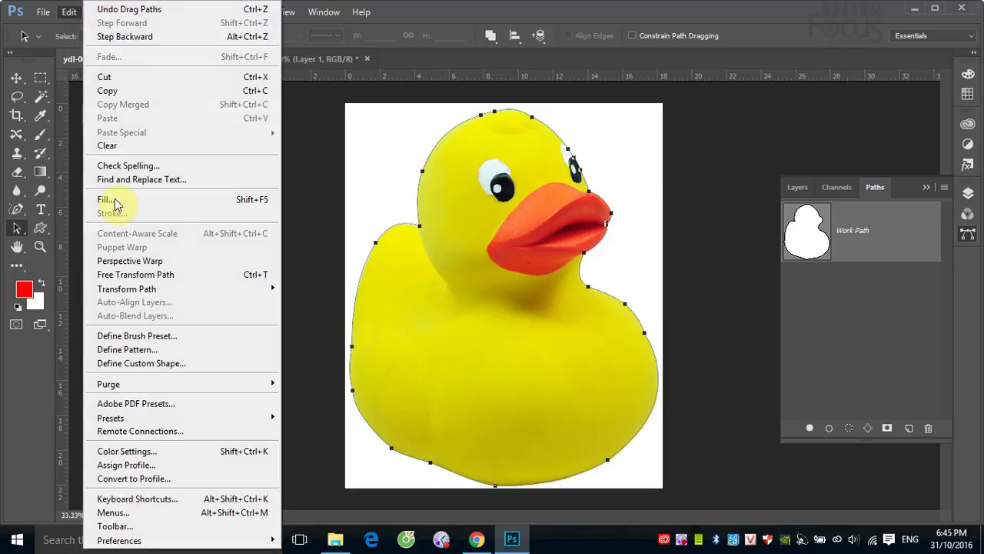
pyautogui.moveTo(127, 288)
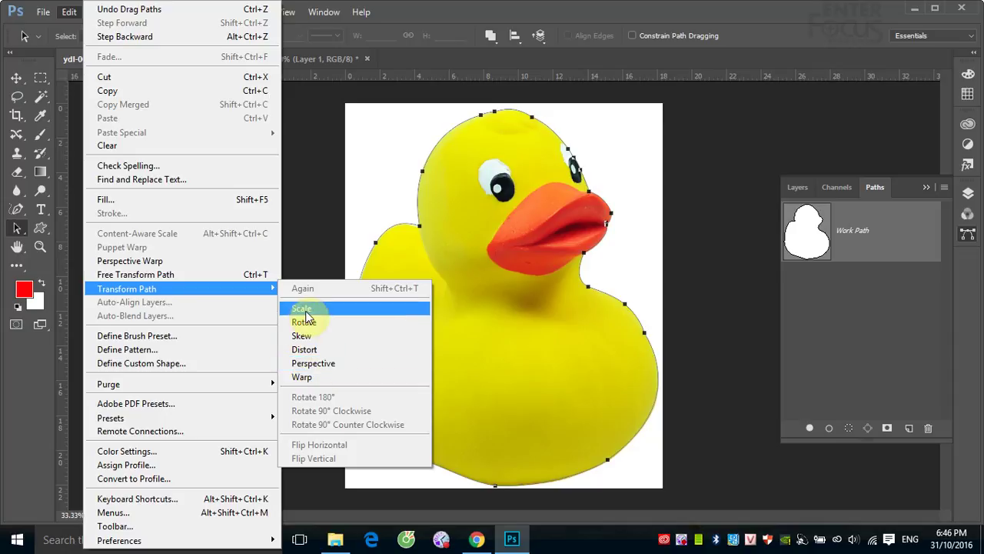
# Step: Scale the duck's outline path to about 52%, commit, then undo to restore it
pyautogui.click(305, 309)
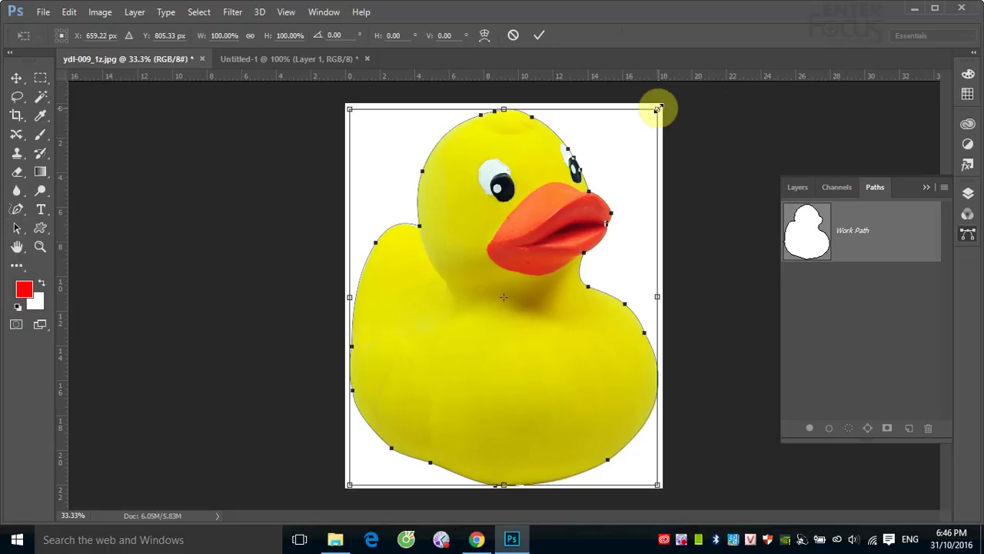
pyautogui.moveTo(659, 108); pyautogui.dragTo(507, 267)
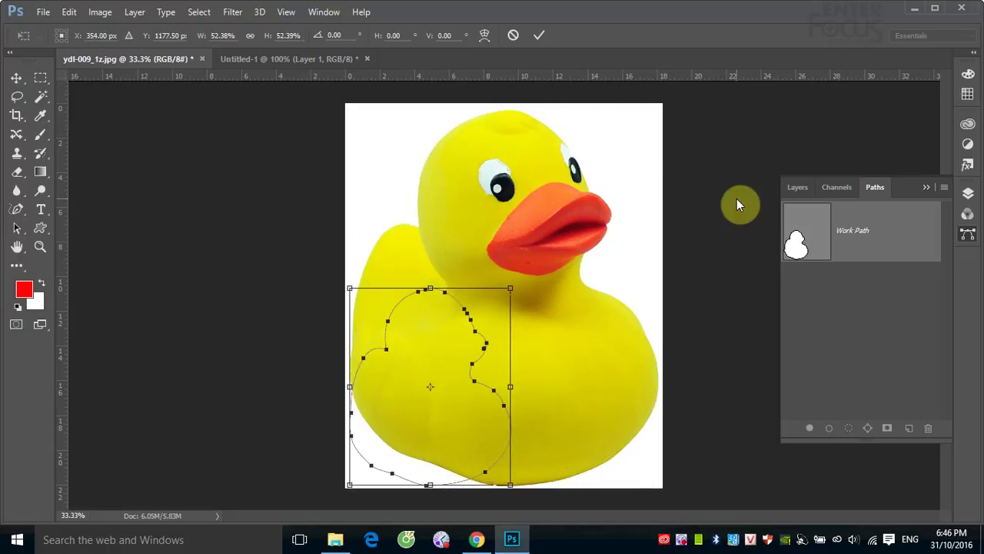
pyautogui.press('Return')
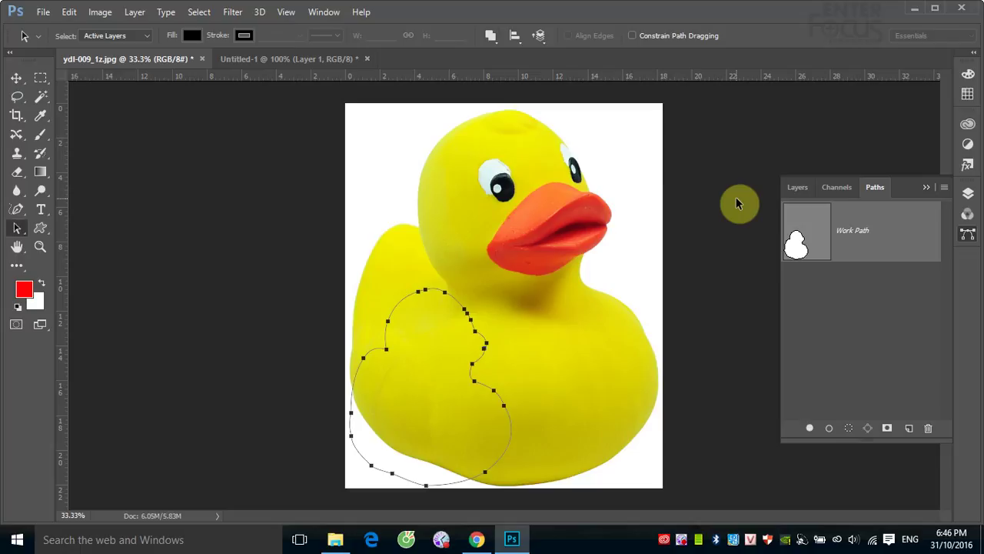
pyautogui.hotkey('ctrl', 'z')
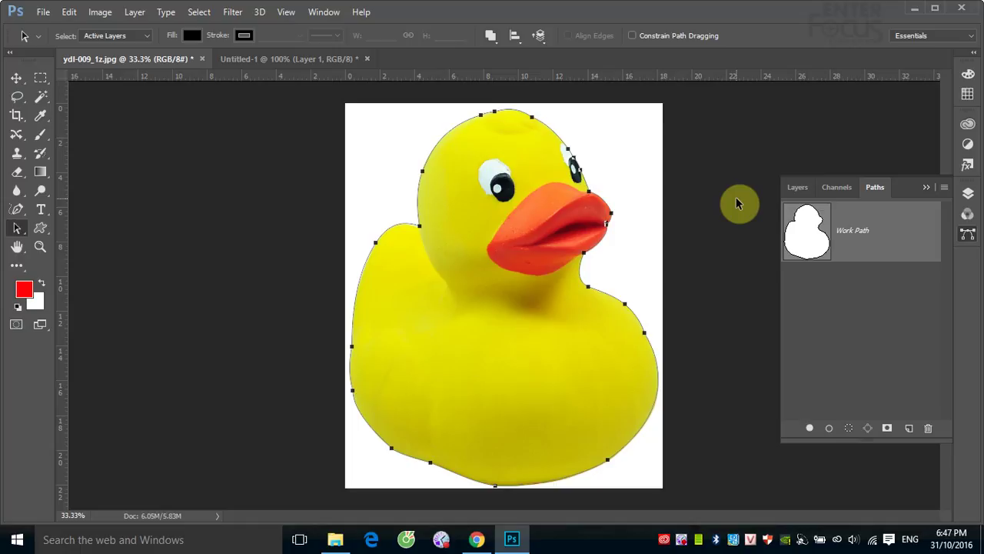
# Step: On Untitled-1, move the upper curved subpath up-right and the wavy subpath up-left
pyautogui.click(250, 61)
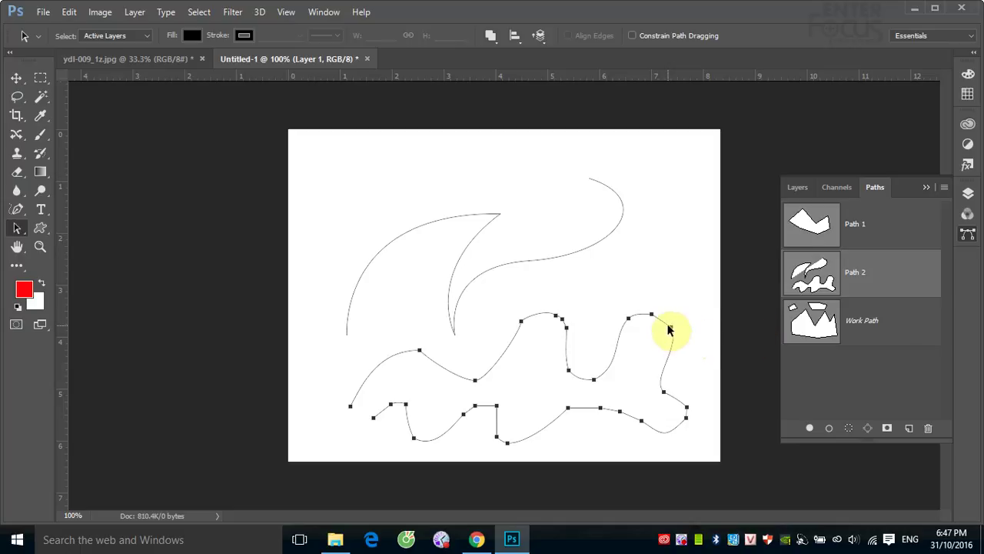
pyautogui.click(533, 263)
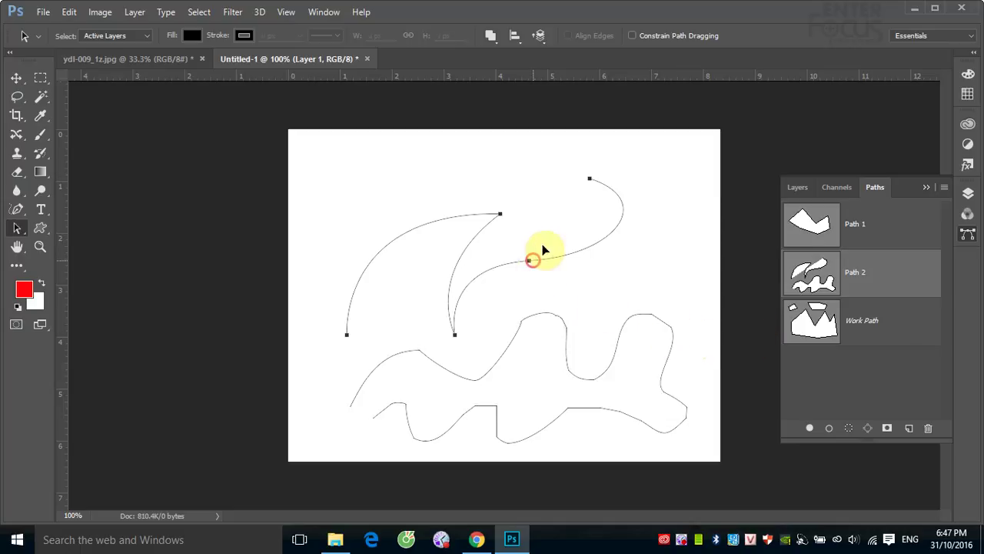
pyautogui.moveTo(532, 263)
pyautogui.mouseDown()
pyautogui.moveTo(562, 213)
pyautogui.moveTo(616, 221)
pyautogui.moveTo(545, 214)
pyautogui.mouseUp()
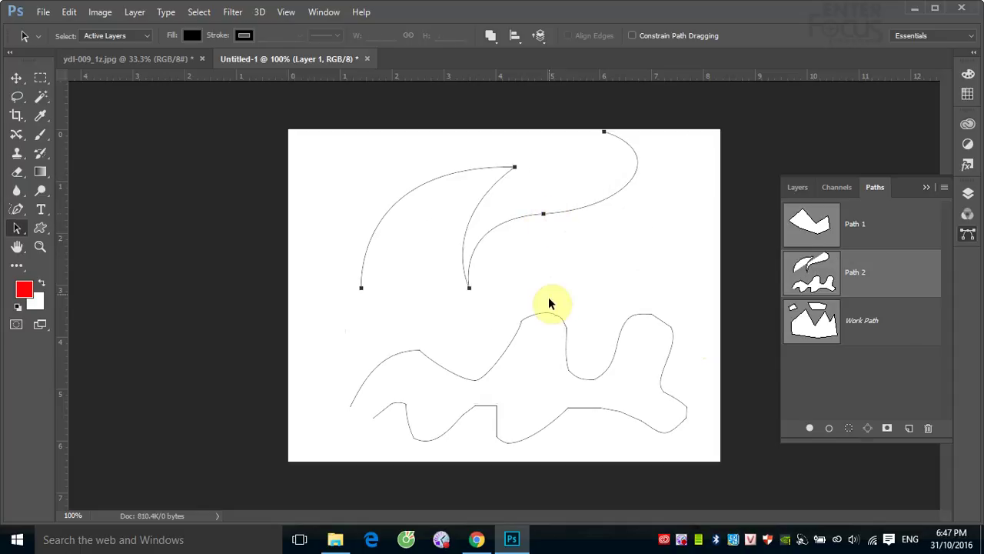
pyautogui.click(541, 315)
pyautogui.moveTo(541, 315)
pyautogui.mouseDown()
pyautogui.moveTo(610, 242)
pyautogui.moveTo(506, 292)
pyautogui.mouseUp()
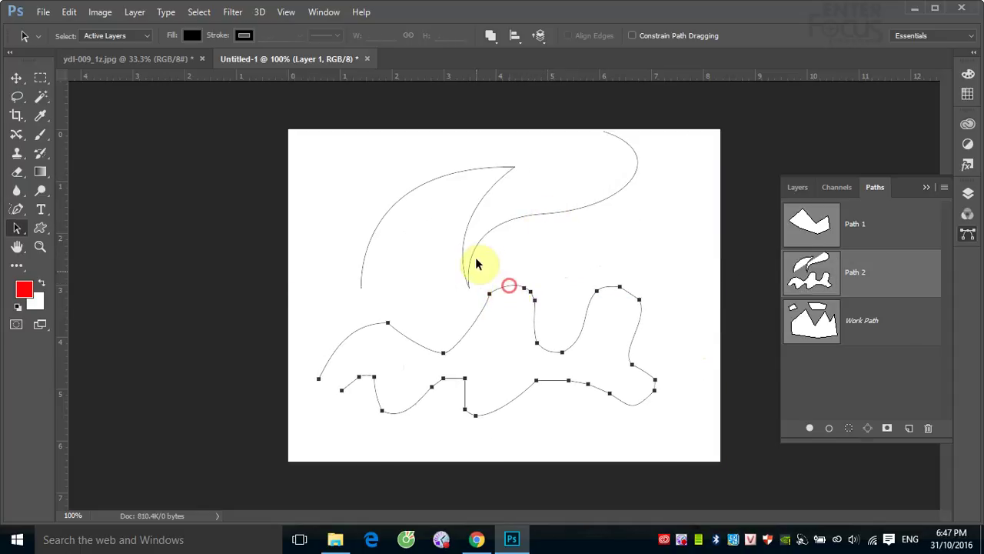
# Step: Shift both subpaths together to the right, then keep only the upper curve selected
pyautogui.click(480, 242)
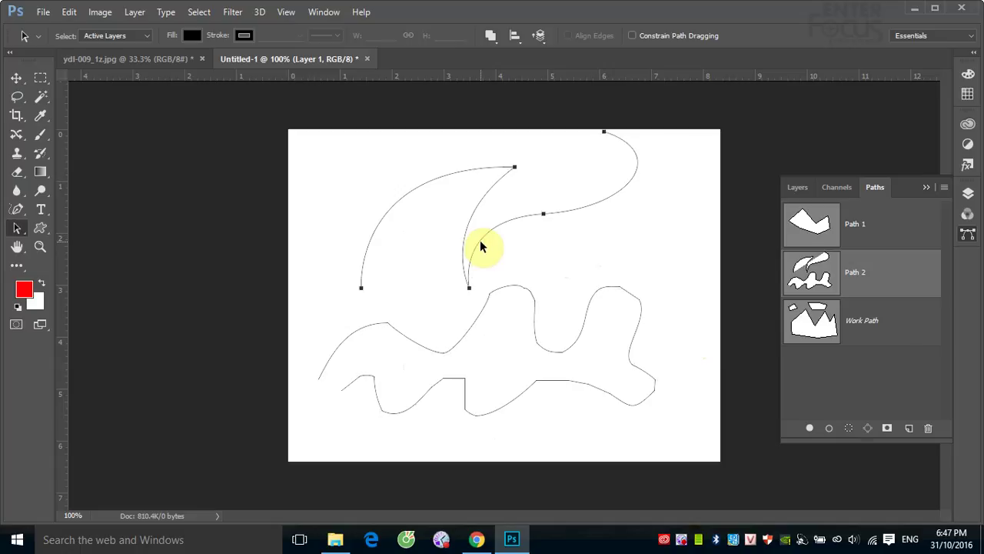
pyautogui.keyDown('shift'); pyautogui.click(513, 286); pyautogui.keyUp('shift')
pyautogui.moveTo(513, 287); pyautogui.dragTo(533, 286)
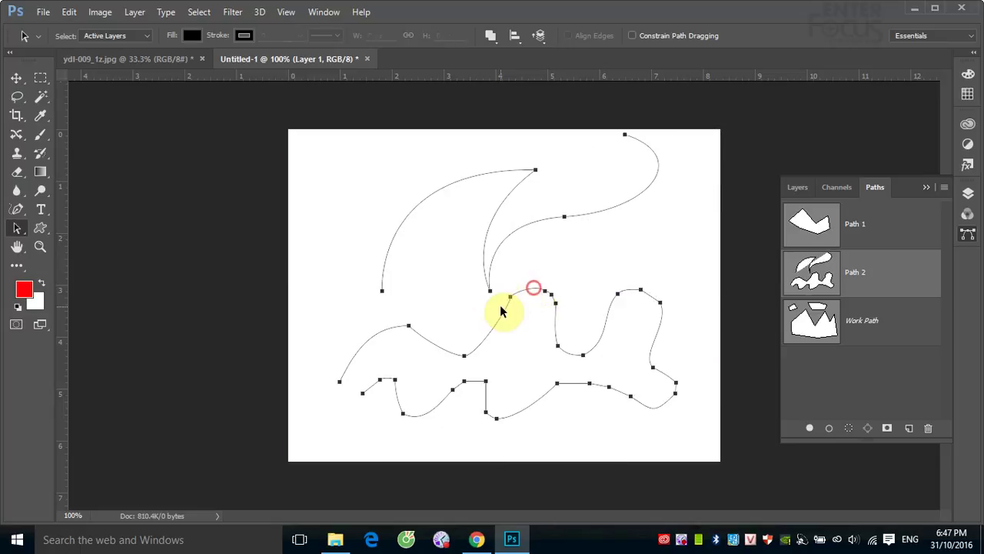
pyautogui.click(639, 237)
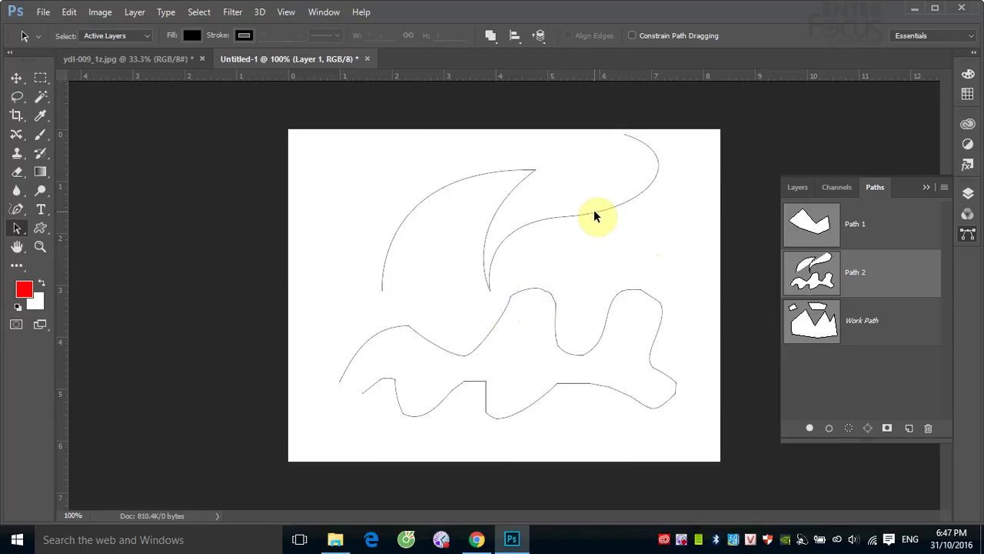
pyautogui.click(593, 209)
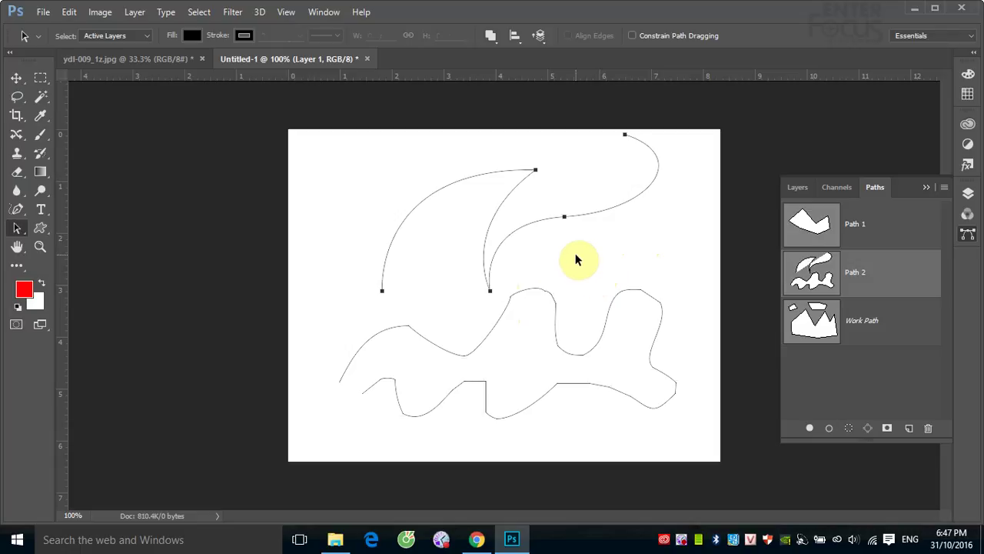
# Step: With the Direct Selection Tool, move the S-curve's middle anchor and rotate its handles
pyautogui.rightClick(17, 232)
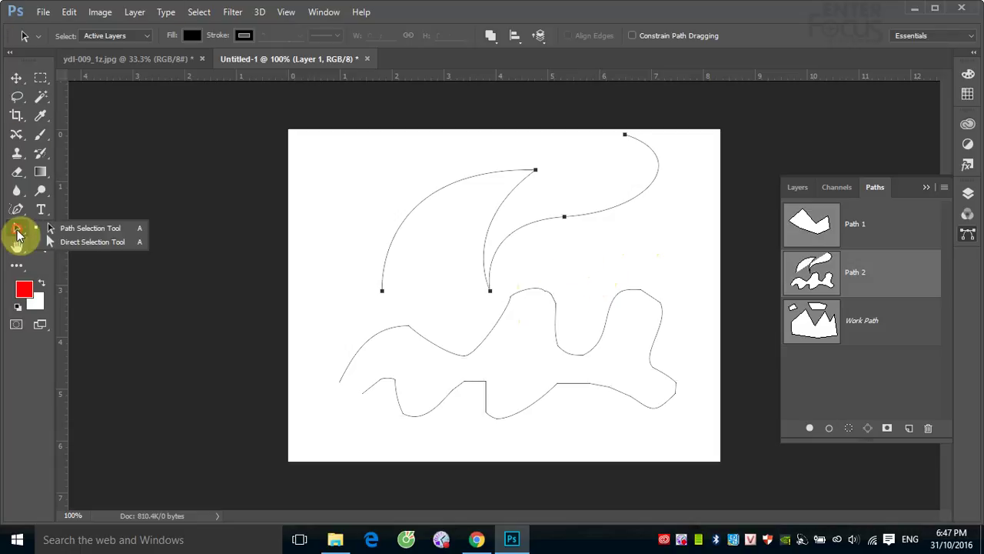
pyautogui.click(85, 242)
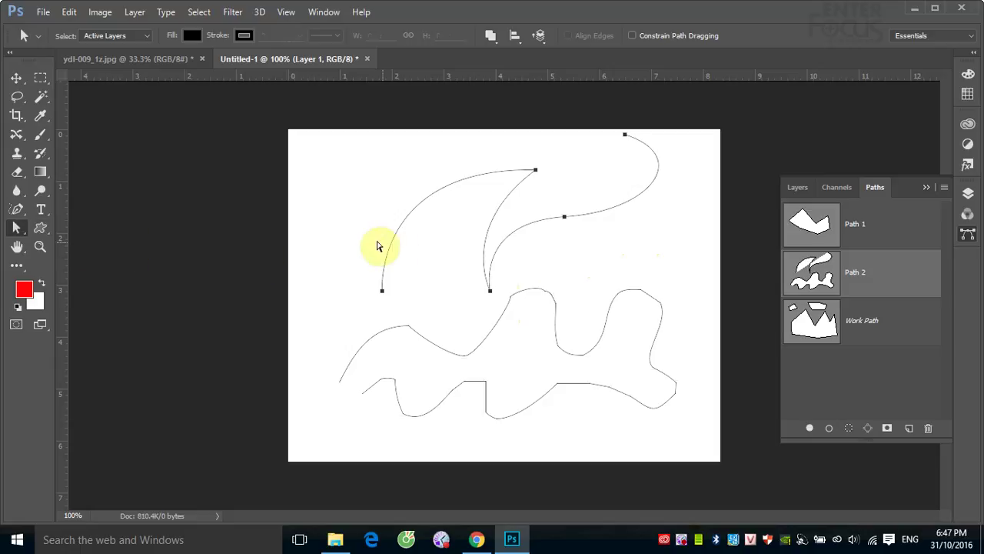
pyautogui.click(602, 240)
pyautogui.click(597, 213)
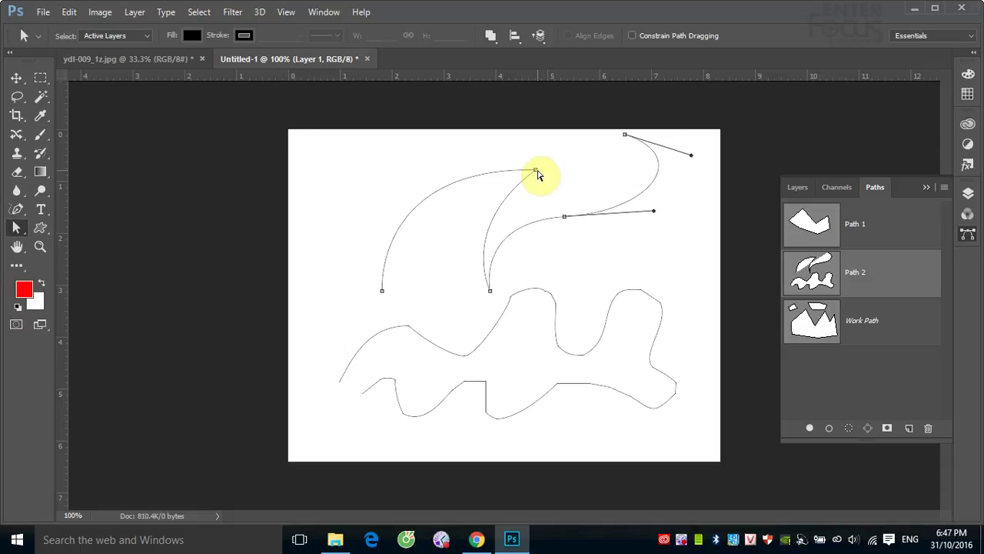
pyautogui.click(565, 216)
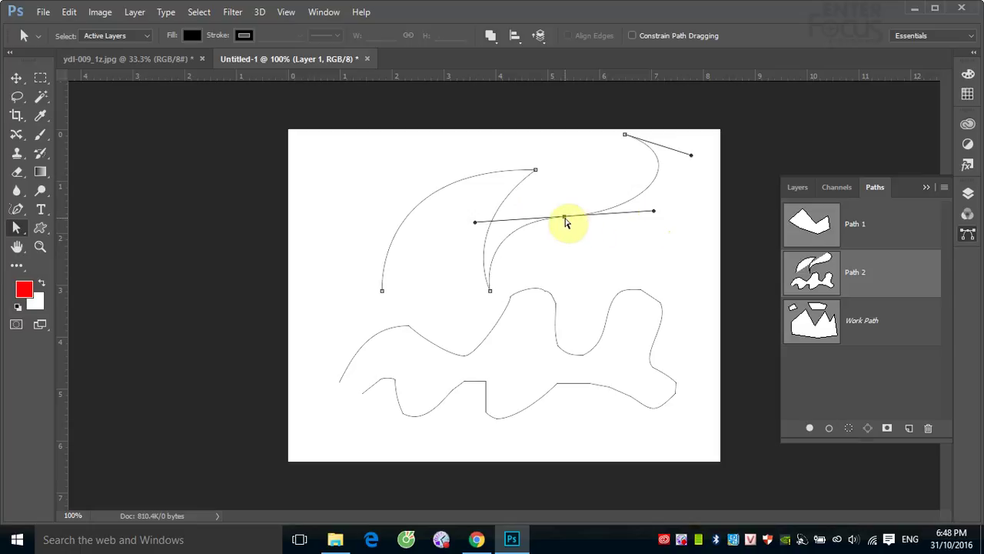
pyautogui.moveTo(564, 218); pyautogui.dragTo(586, 229)
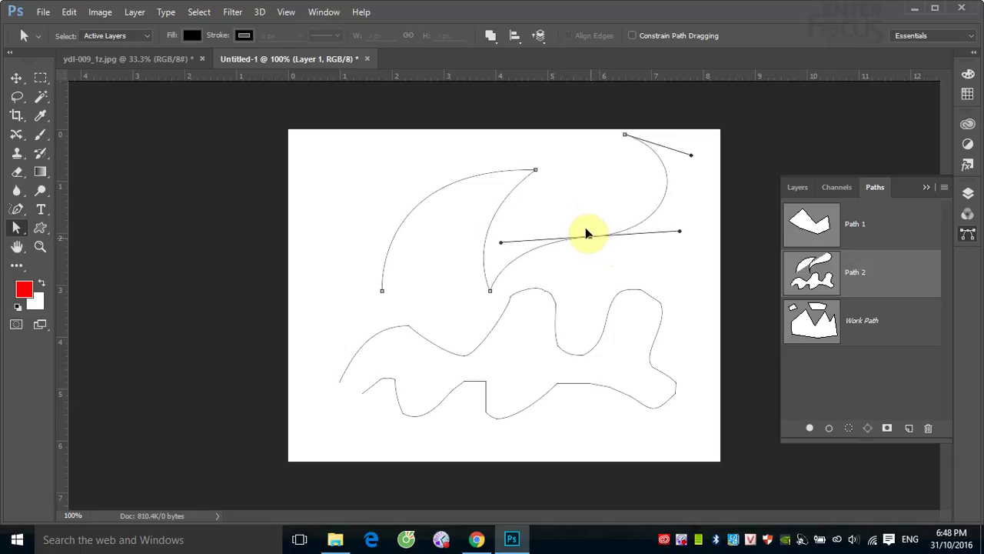
pyautogui.moveTo(586, 233); pyautogui.dragTo(579, 220)
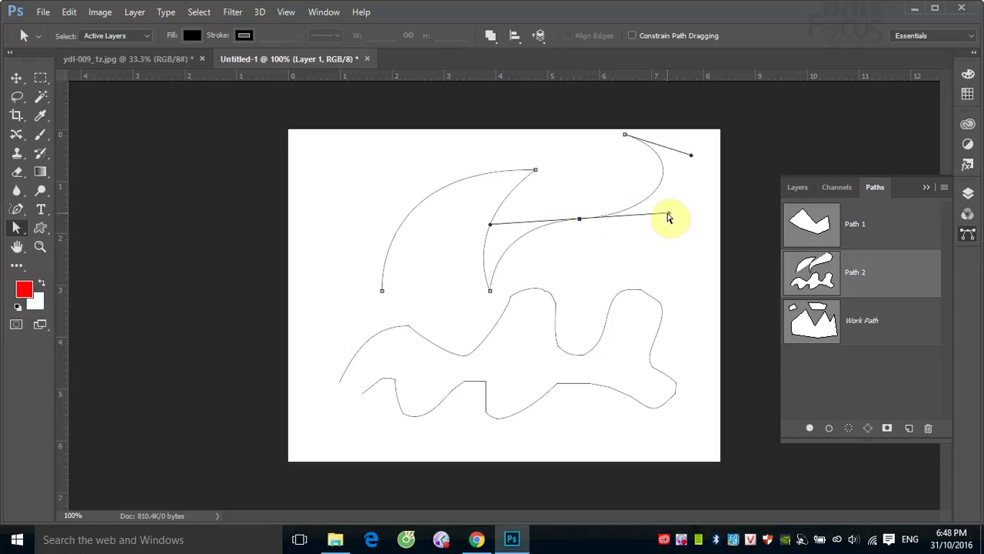
pyautogui.moveTo(668, 215)
pyautogui.mouseDown()
pyautogui.moveTo(616, 241)
pyautogui.moveTo(692, 191)
pyautogui.moveTo(561, 127)
pyautogui.moveTo(522, 187)
pyautogui.moveTo(605, 226)
pyautogui.moveTo(676, 240)
pyautogui.mouseUp()
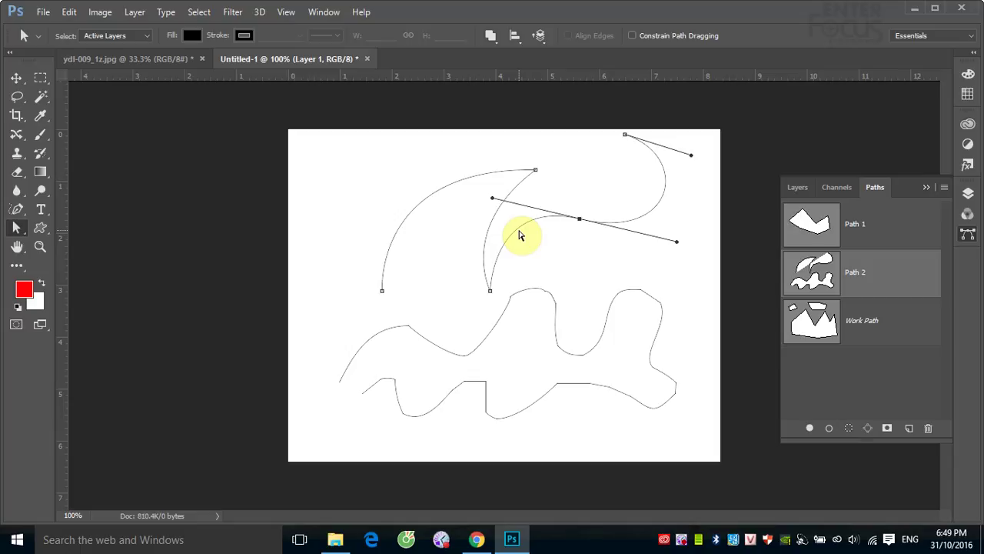
# Step: Switch to the ydl-009 duck photo, add an empty Path 1, and zoom toward the beak
pyautogui.click(160, 58)
pyautogui.click(861, 329)
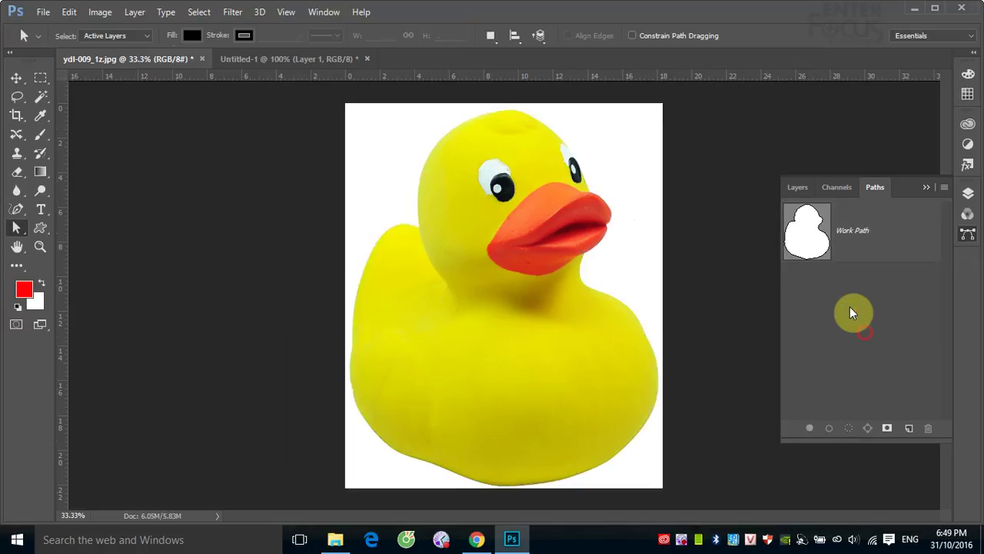
pyautogui.click(909, 428)
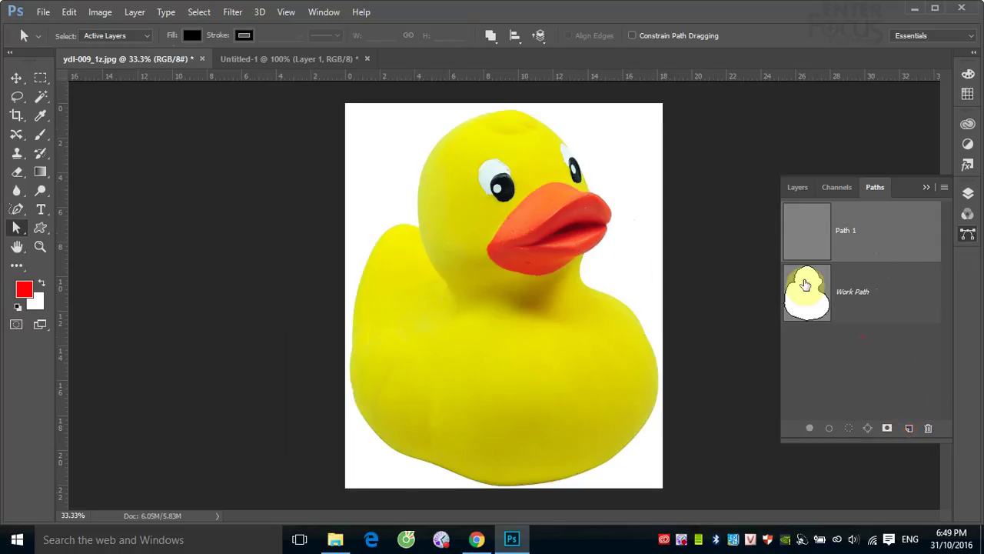
pyautogui.moveTo(449, 165)
pyautogui.mouseDown()
pyautogui.moveTo(603, 246)
pyautogui.moveTo(515, 217)
pyautogui.moveTo(567, 241)
pyautogui.mouseUp()
pyautogui.moveTo(604, 270); pyautogui.dragTo(436, 271)
# Step: Pick the Pen tool and zoom in until the orange beak fills the view
pyautogui.click(17, 210)
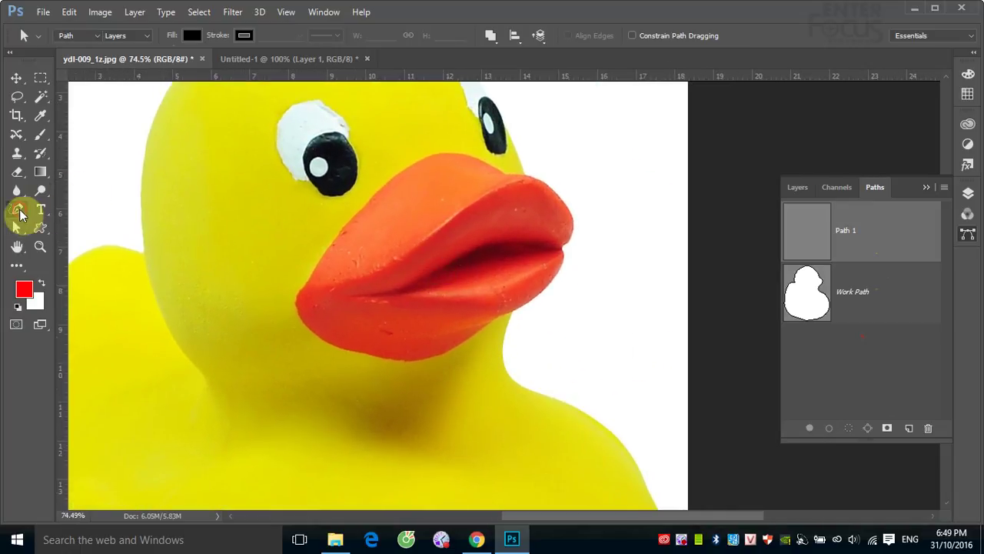
pyautogui.click(80, 206)
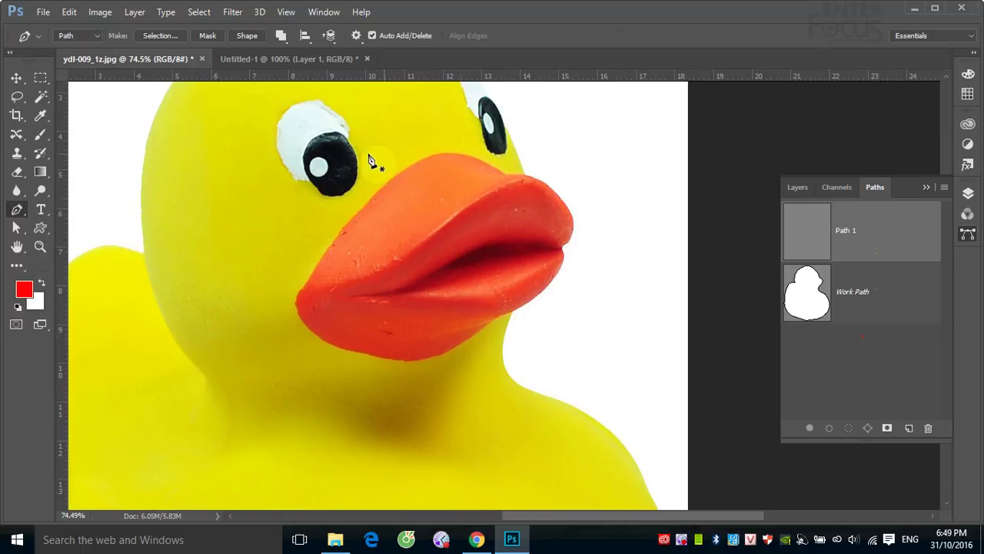
pyautogui.moveTo(282, 127)
pyautogui.mouseDown()
pyautogui.moveTo(367, 200)
pyautogui.moveTo(325, 181)
pyautogui.mouseUp()
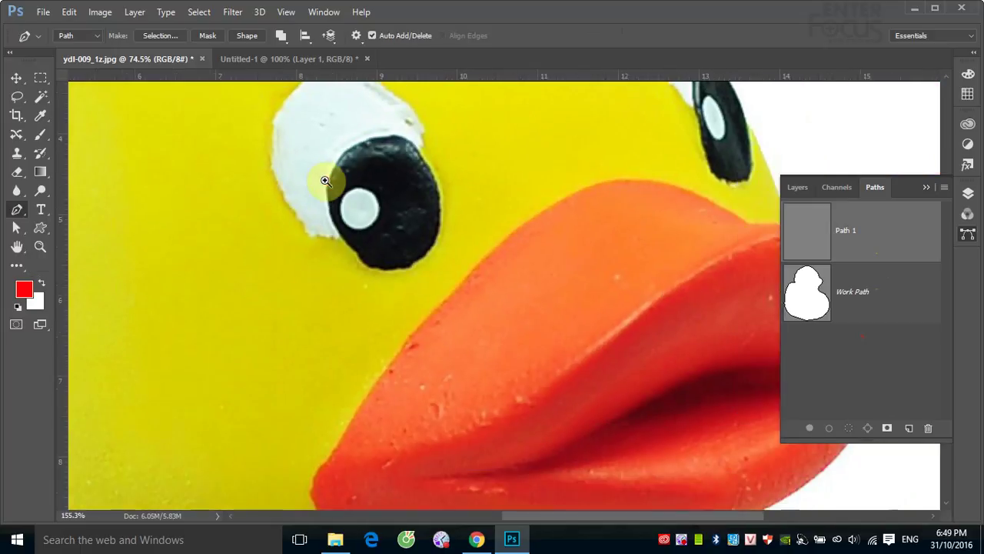
pyautogui.click(926, 187)
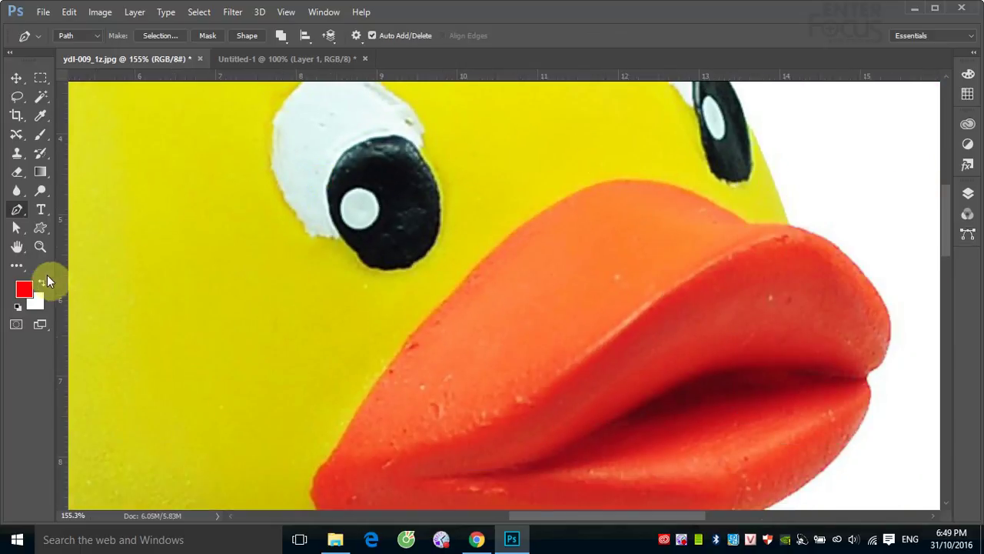
pyautogui.click(42, 246)
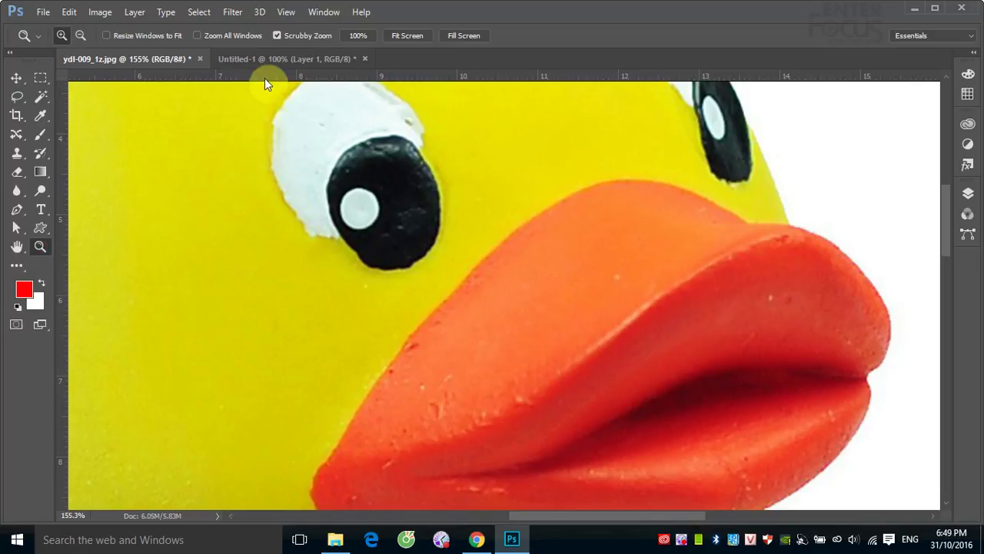
pyautogui.click(278, 36)
pyautogui.moveTo(497, 338); pyautogui.dragTo(500, 355)
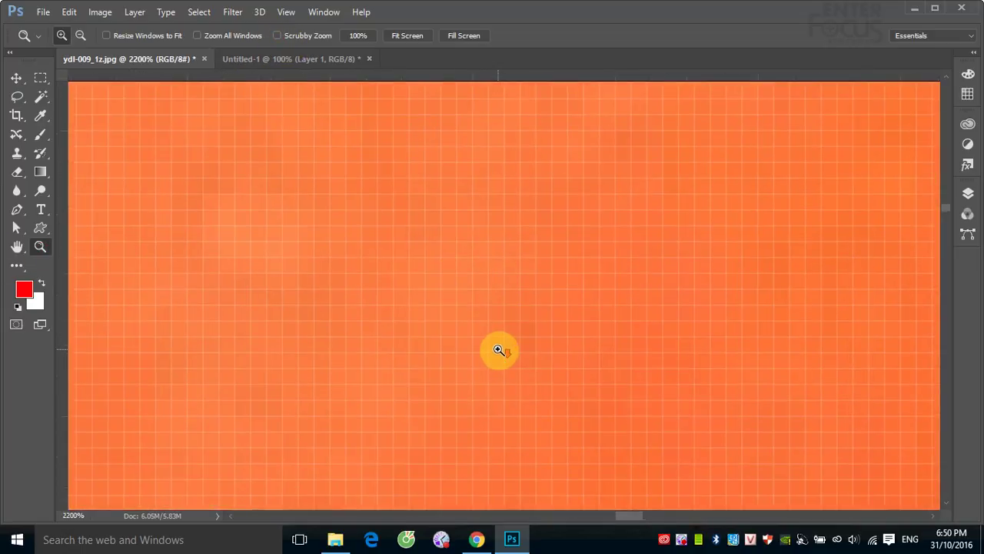
pyautogui.keyDown('alt'); pyautogui.click(492, 343); pyautogui.keyUp('alt')
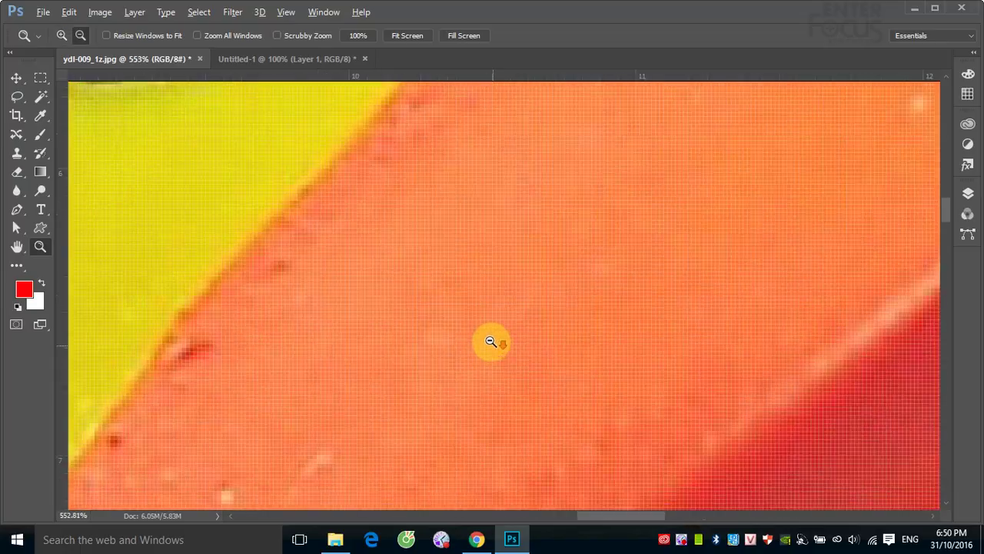
pyautogui.keyDown('alt'); pyautogui.click(492, 343); pyautogui.keyUp('alt')
pyautogui.moveTo(553, 367); pyautogui.dragTo(436, 274)
pyautogui.keyDown('alt'); pyautogui.click(437, 276); pyautogui.keyUp('alt')
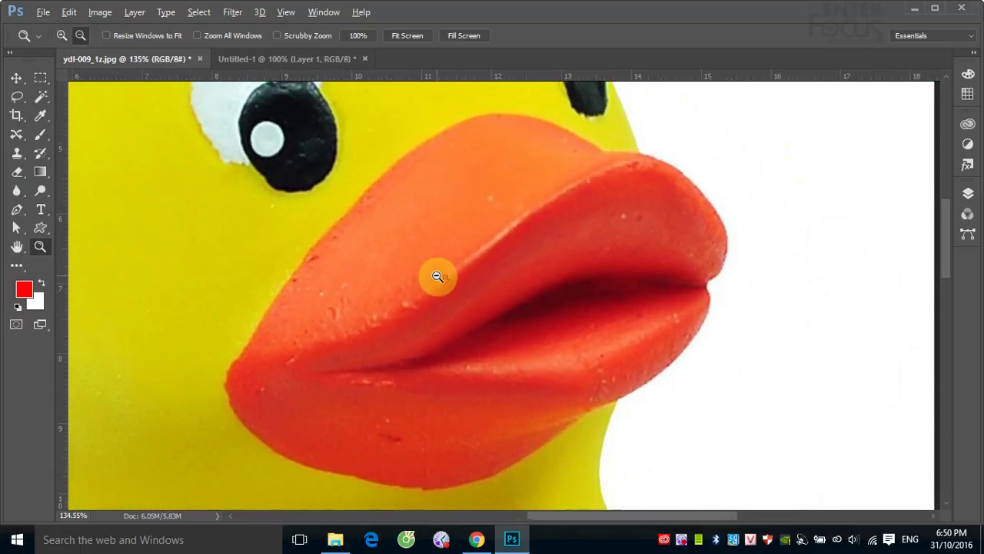
# Step: Trace the beak's upper edge with curved Pen anchors, ending in a sharp mouth corner at the tip
pyautogui.click(15, 214)
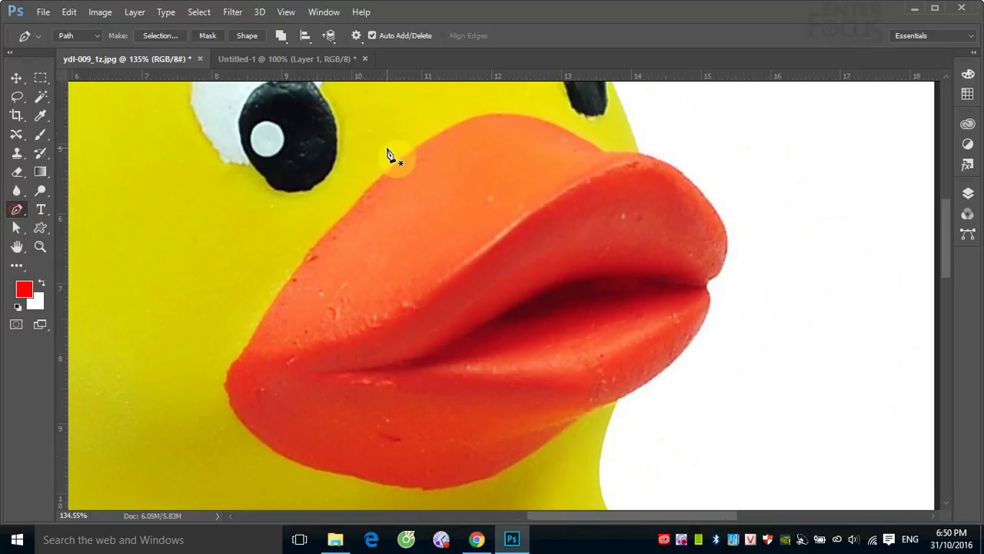
pyautogui.click(248, 343)
pyautogui.moveTo(362, 196); pyautogui.dragTo(435, 131)
pyautogui.moveTo(506, 115); pyautogui.dragTo(541, 116)
pyautogui.moveTo(584, 141)
pyautogui.mouseDown()
pyautogui.moveTo(604, 157)
pyautogui.moveTo(594, 143)
pyautogui.mouseUp()
pyautogui.click(604, 152)
pyautogui.click(685, 174)
pyautogui.moveTo(684, 175); pyautogui.dragTo(710, 204)
pyautogui.moveTo(709, 203); pyautogui.dragTo(718, 206)
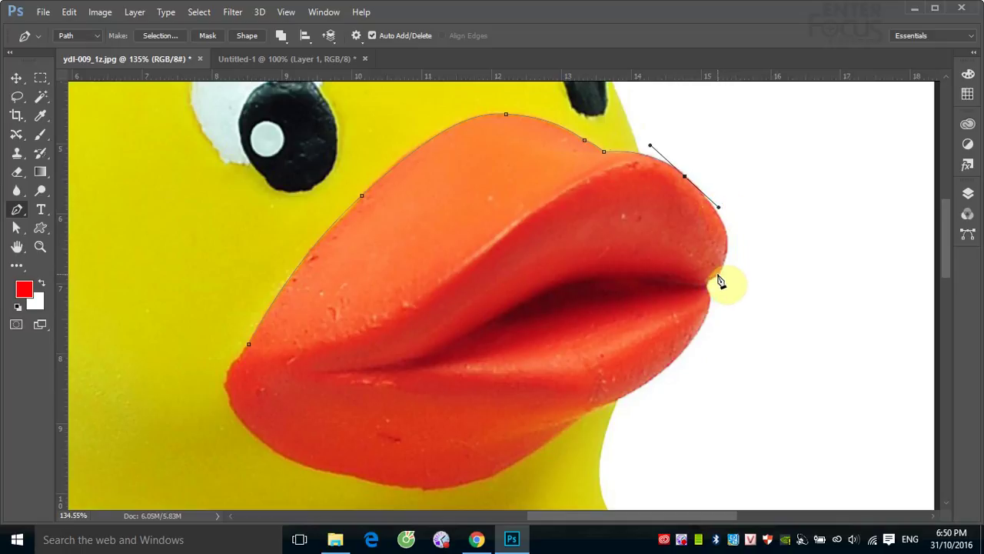
pyautogui.moveTo(718, 275); pyautogui.dragTo(694, 309)
pyautogui.keyDown('alt'); pyautogui.click(711, 283); pyautogui.keyUp('alt')
pyautogui.click(708, 288)
# Step: Continue the path along the beak's lower edge and up its left side, redoing one misplaced anchor
pyautogui.moveTo(617, 398); pyautogui.dragTo(509, 462)
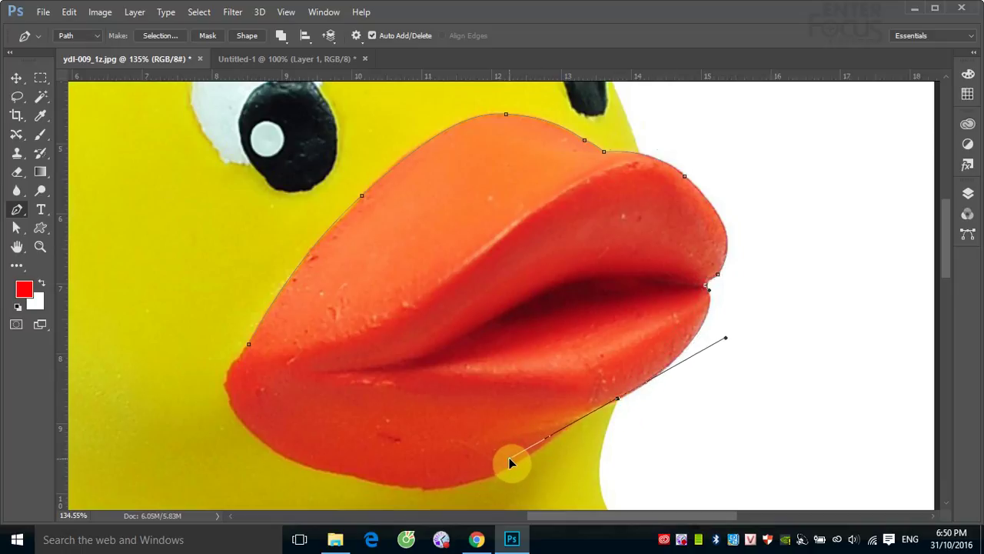
pyautogui.moveTo(509, 462); pyautogui.dragTo(509, 457)
pyautogui.click(577, 421)
pyautogui.moveTo(560, 432); pyautogui.dragTo(560, 432)
pyautogui.moveTo(399, 489); pyautogui.dragTo(341, 481)
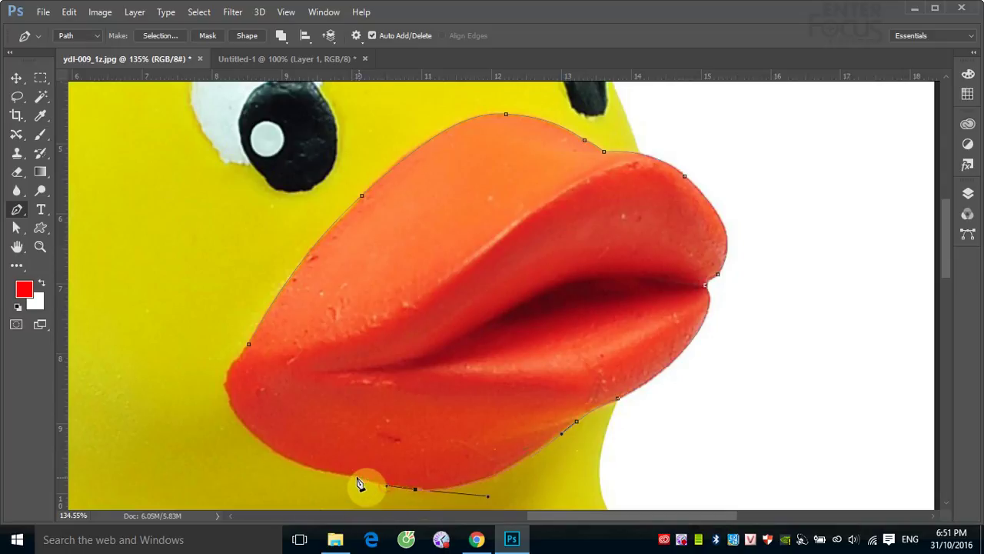
pyautogui.click(352, 482)
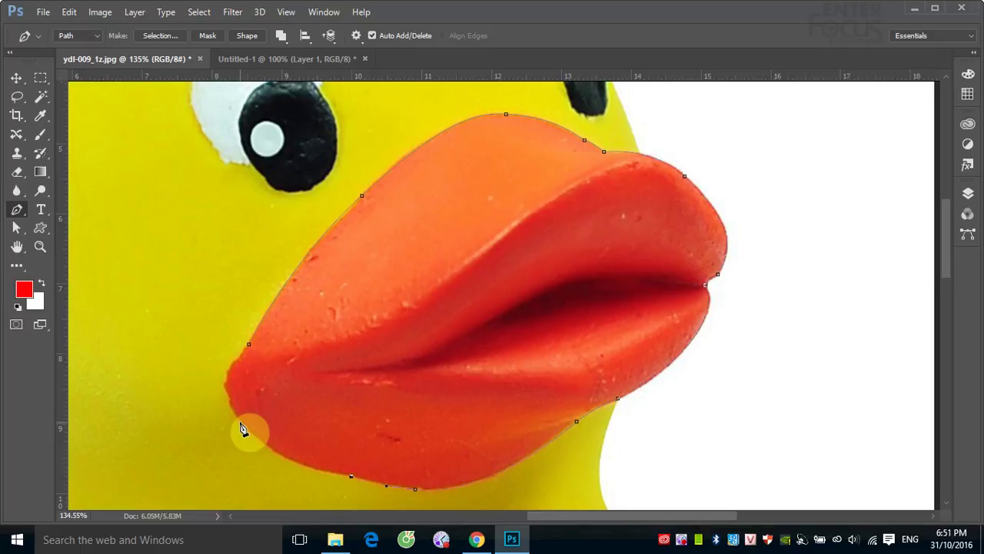
pyautogui.moveTo(241, 422); pyautogui.dragTo(204, 377)
pyautogui.moveTo(234, 405); pyautogui.dragTo(233, 408)
pyautogui.click(233, 407)
pyautogui.click(223, 390)
pyautogui.moveTo(239, 357); pyautogui.dragTo(252, 341)
pyautogui.hotkey('ctrl', 'z')
pyautogui.click(239, 356)
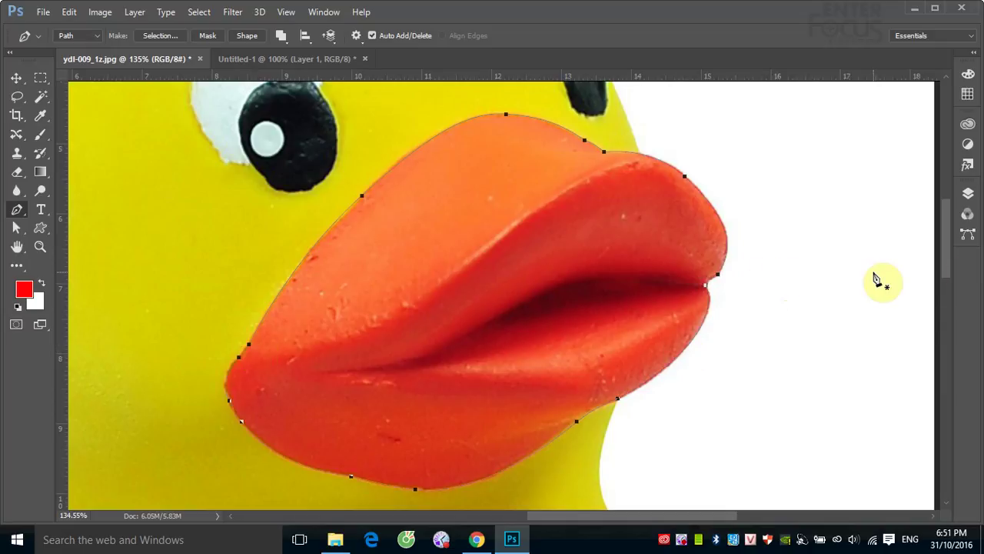
# Step: Zoom out to the whole duck and load Path 1's beak outline as the selection
pyautogui.click(968, 194)
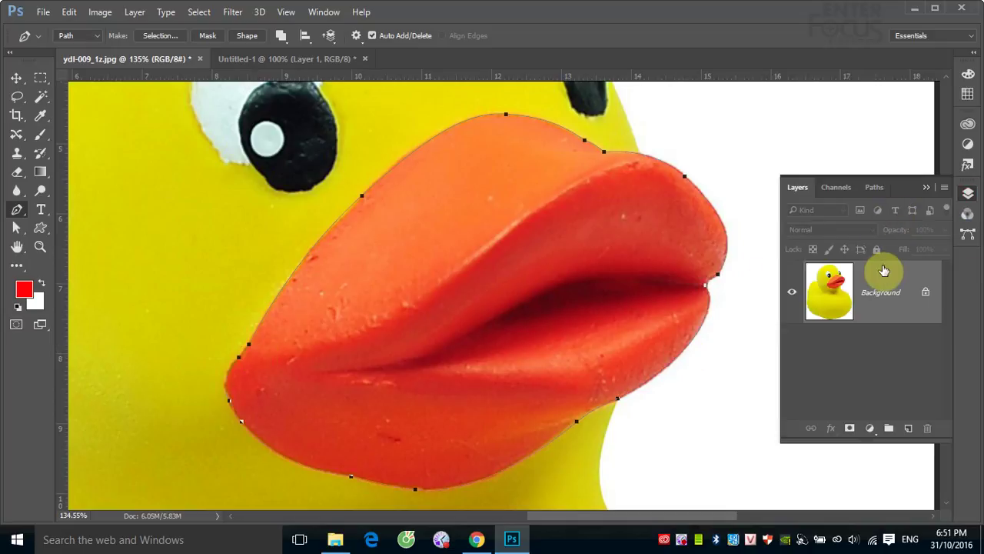
pyautogui.click(876, 188)
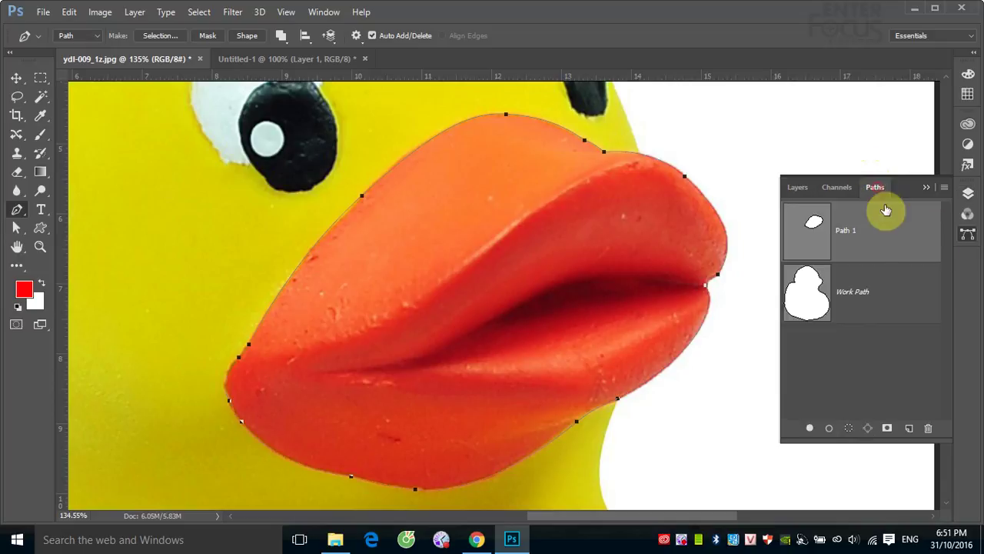
pyautogui.click(872, 353)
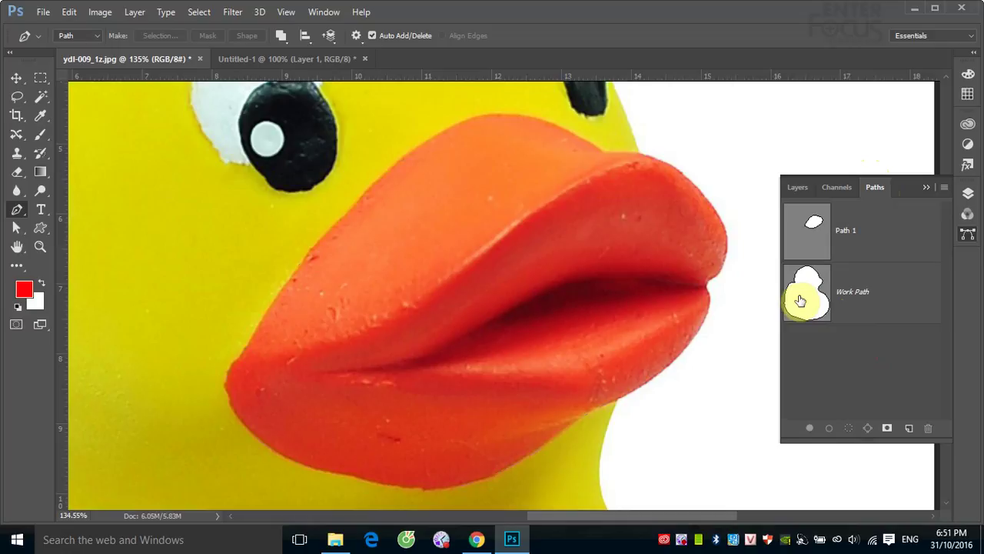
pyautogui.hotkey('ctrl', '-')
pyautogui.hotkey('ctrl', '-')
pyautogui.hotkey('ctrl', '-')
pyautogui.hotkey('ctrl', '-')
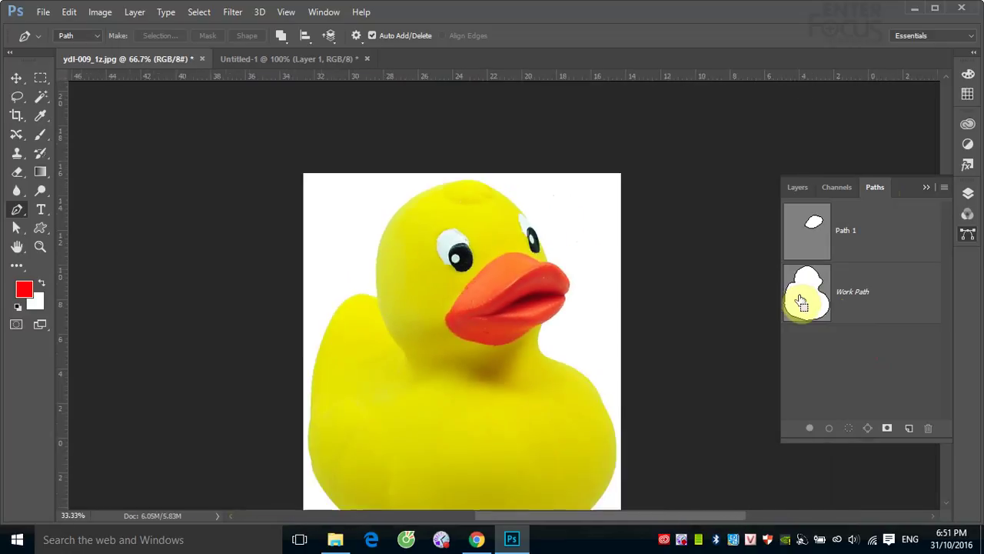
pyautogui.click(796, 294)
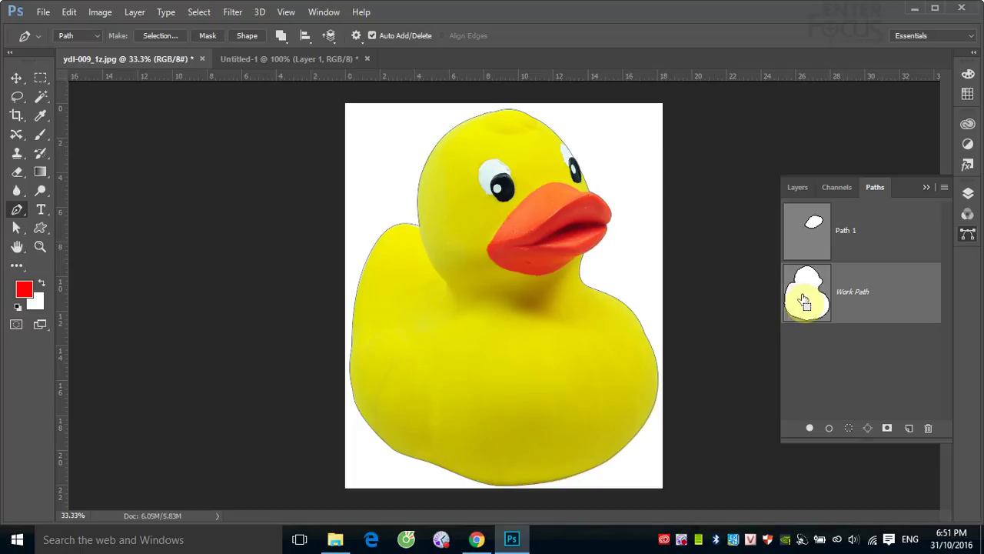
pyautogui.keyDown('ctrl'); pyautogui.click(799, 295); pyautogui.keyUp('ctrl')
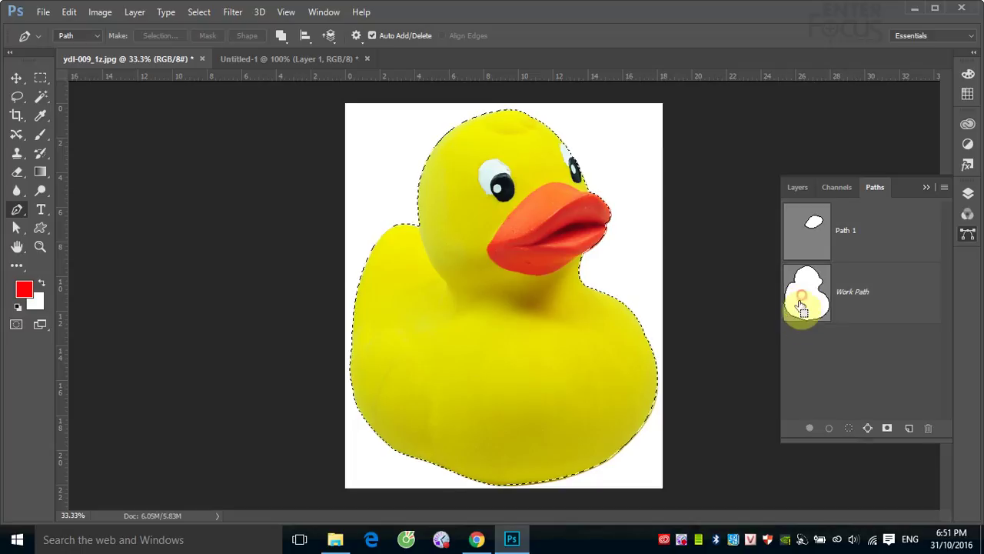
pyautogui.keyDown('ctrl'); pyautogui.click(815, 227); pyautogui.keyUp('ctrl')
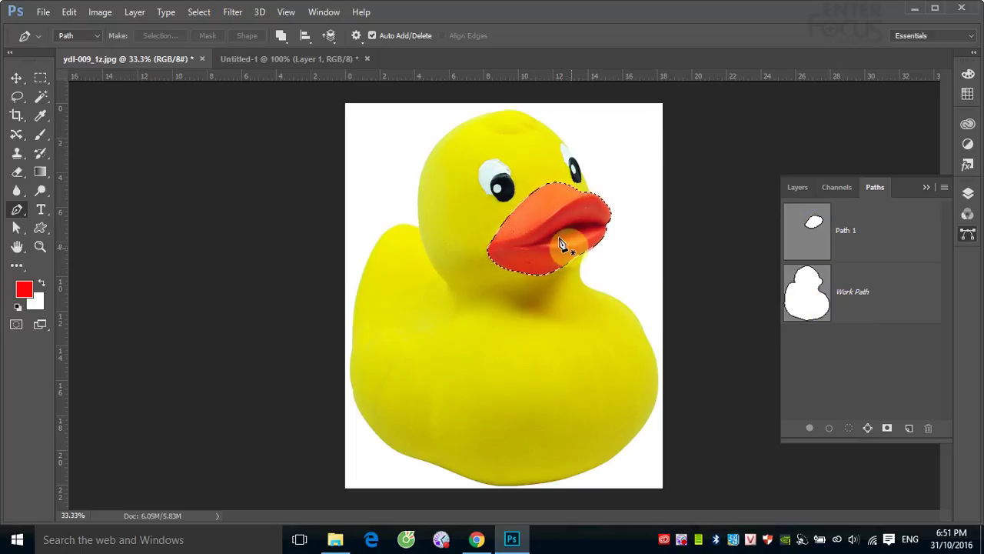
# Step: Save the beak selection as channel 'Mo', then load the Work Path to select the whole duck
pyautogui.click(198, 14)
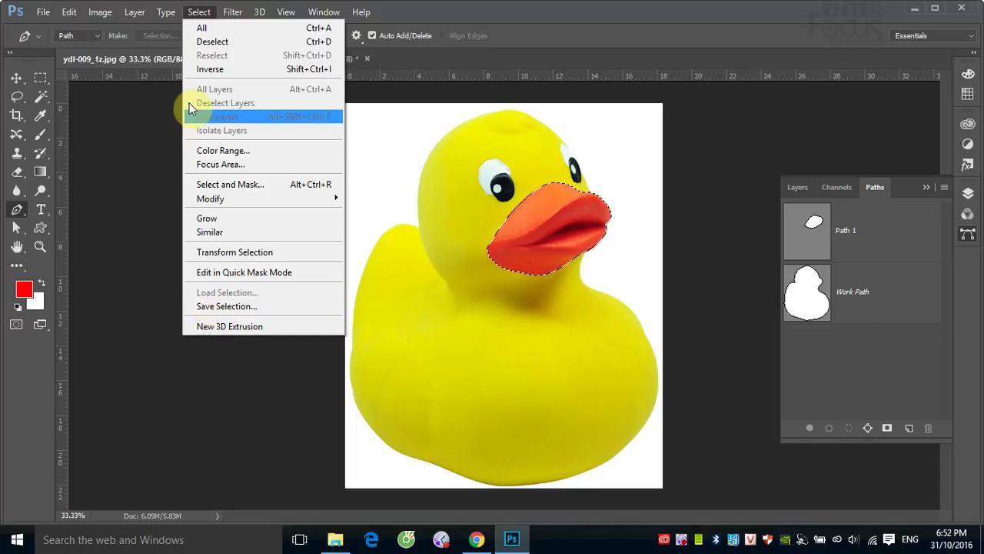
pyautogui.click(214, 305)
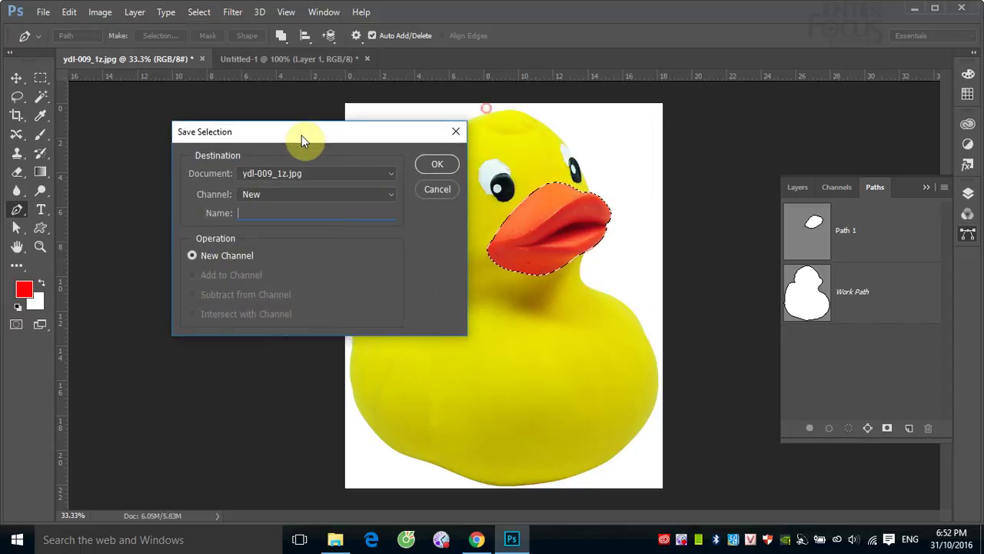
pyautogui.moveTo(491, 116); pyautogui.dragTo(260, 148)
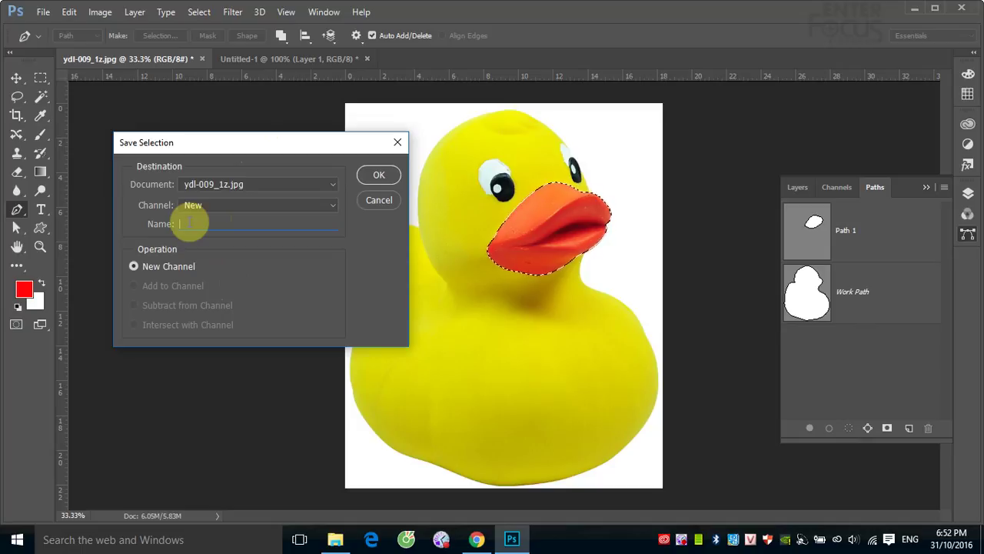
pyautogui.write('m')
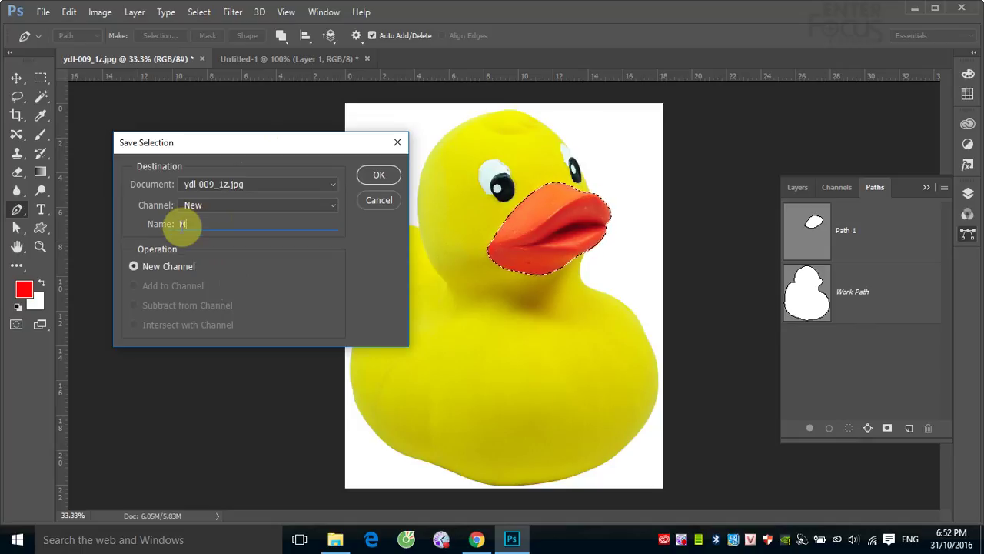
pyautogui.write('o')
pyautogui.press('Return')
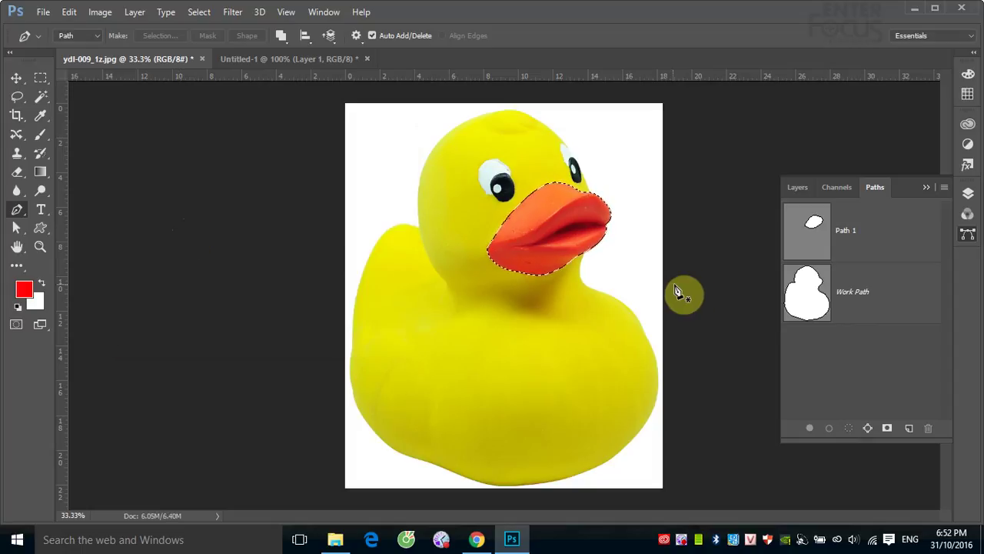
pyautogui.keyDown('ctrl'); pyautogui.click(811, 296); pyautogui.keyUp('ctrl')
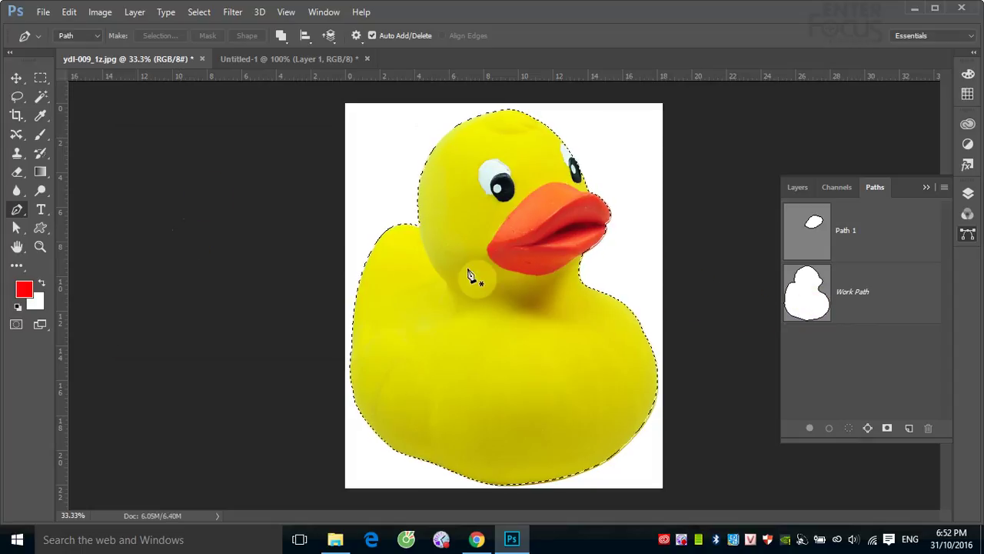
# Step: Save the current whole-duck selection with Save Selection as channel 'Vit'
pyautogui.click(199, 12)
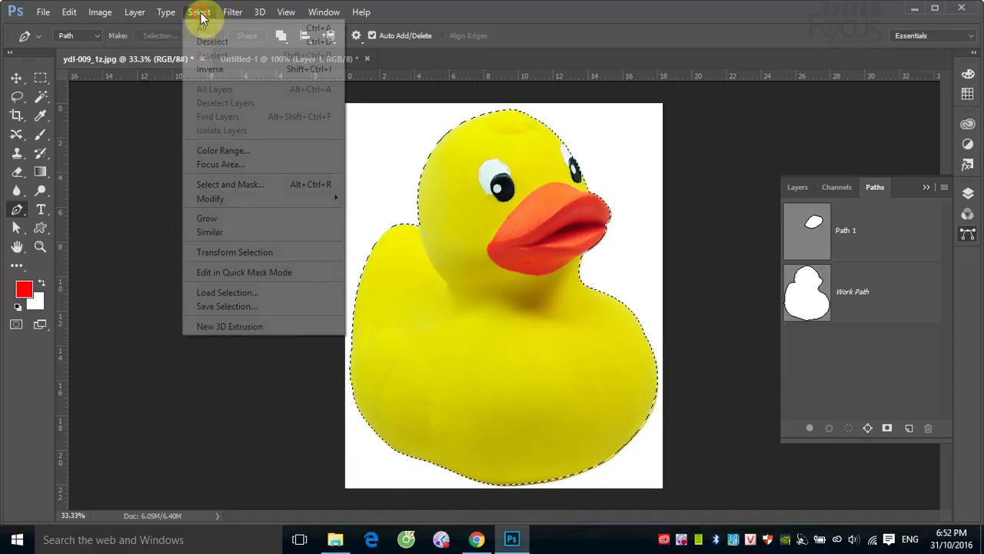
pyautogui.click(238, 306)
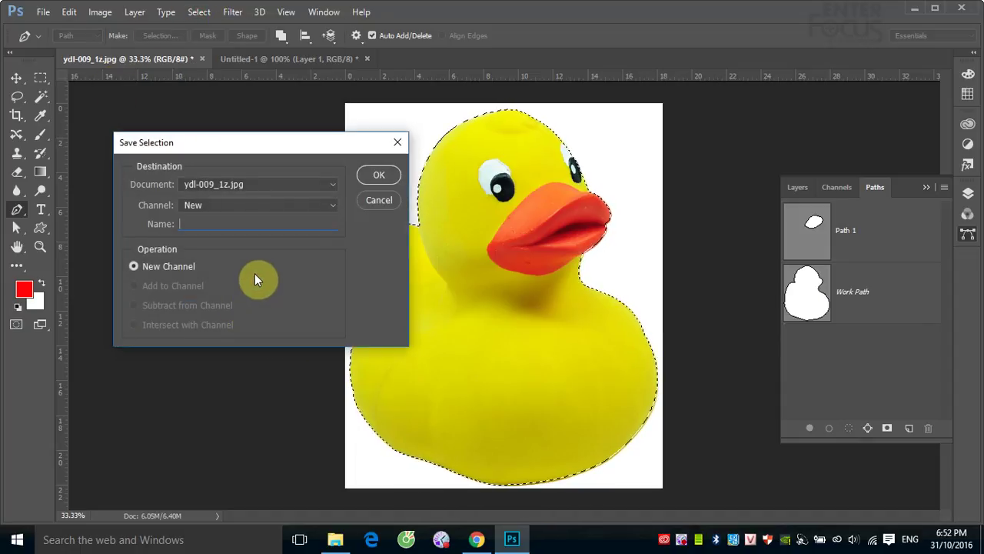
pyautogui.write('Vit')
pyautogui.click(197, 222)
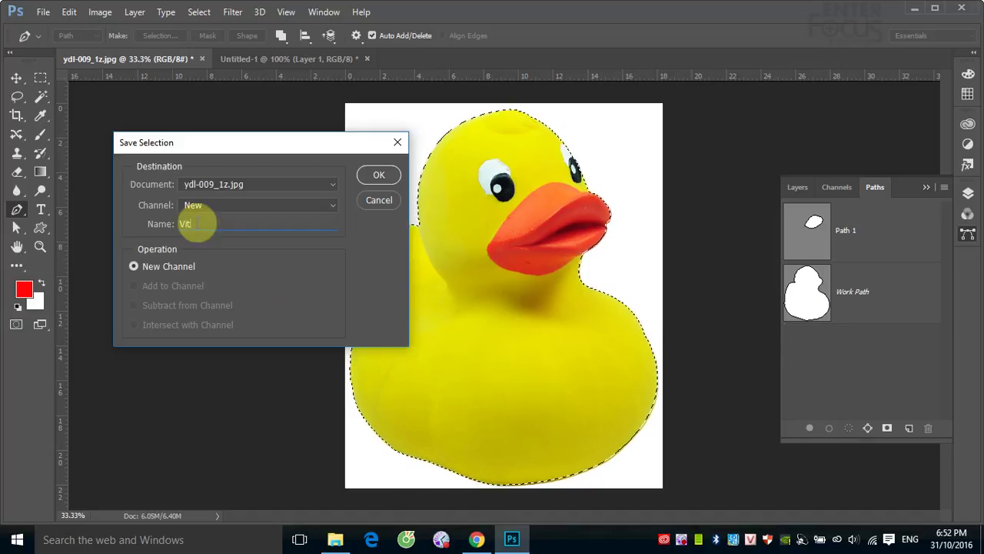
pyautogui.press('Return')
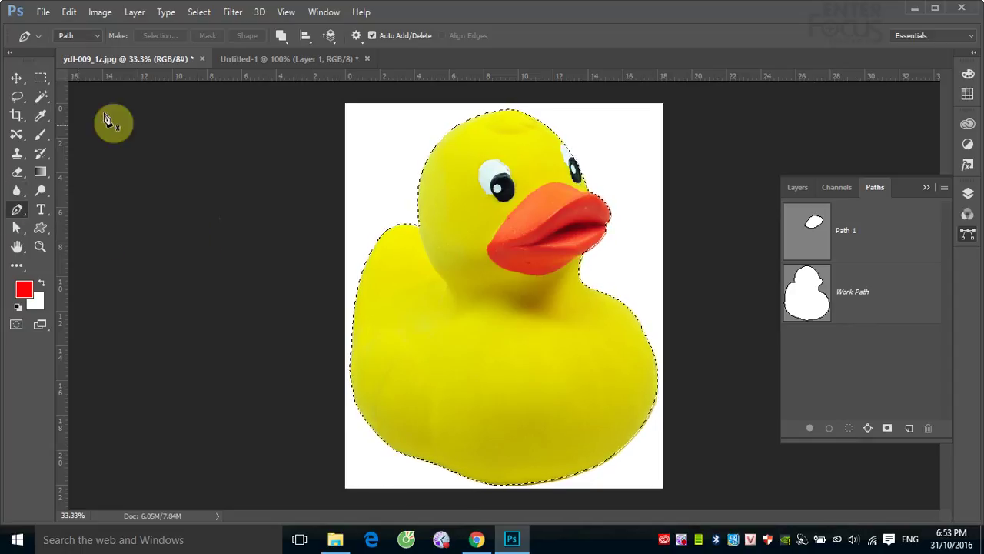
# Step: Load the 'Mo' channel with Load Selection to reselect just the beak
pyautogui.click(196, 13)
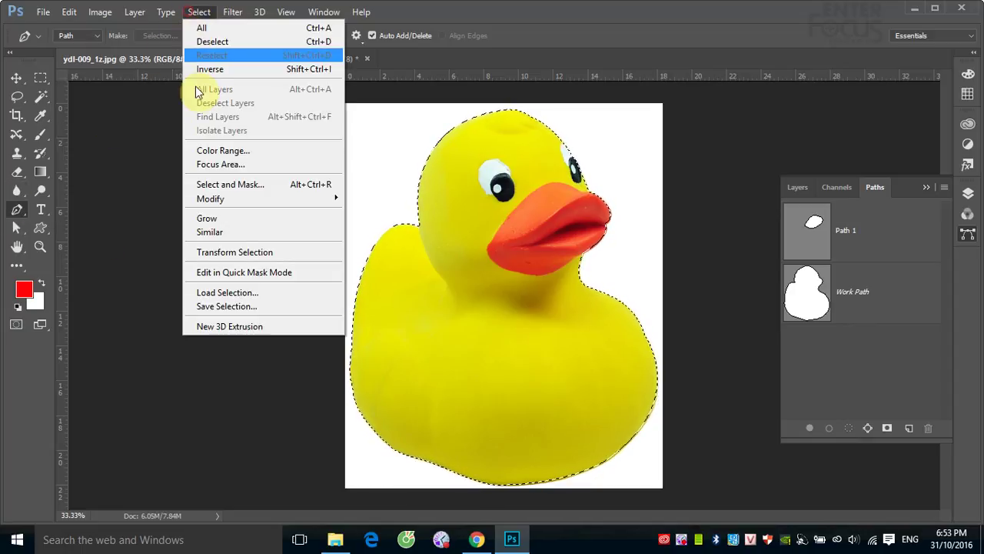
pyautogui.click(221, 297)
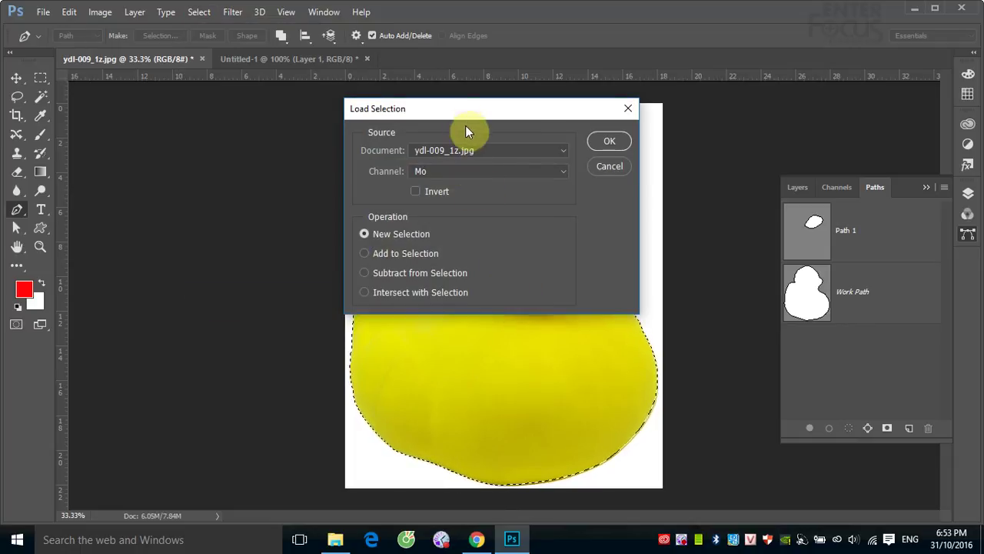
pyautogui.click(566, 170)
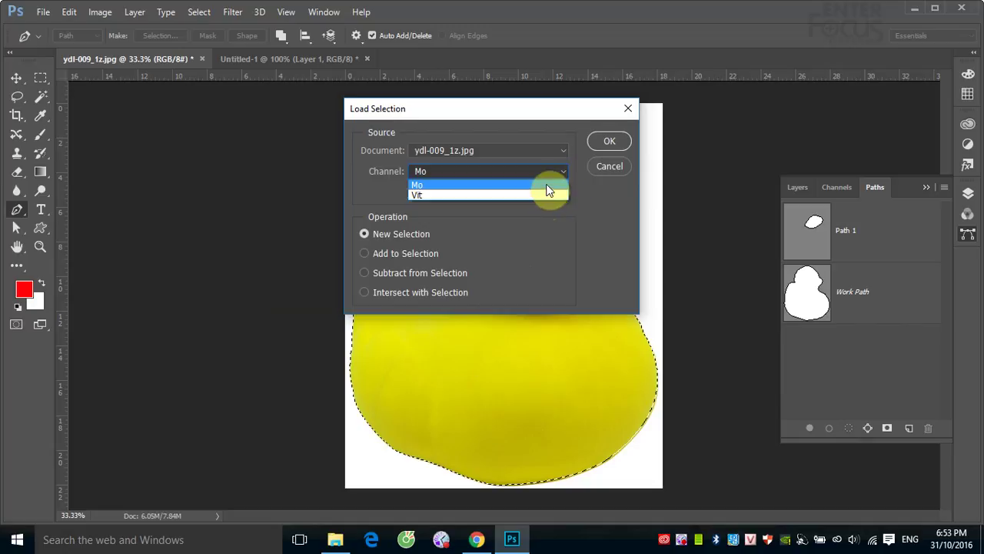
pyautogui.click(546, 186)
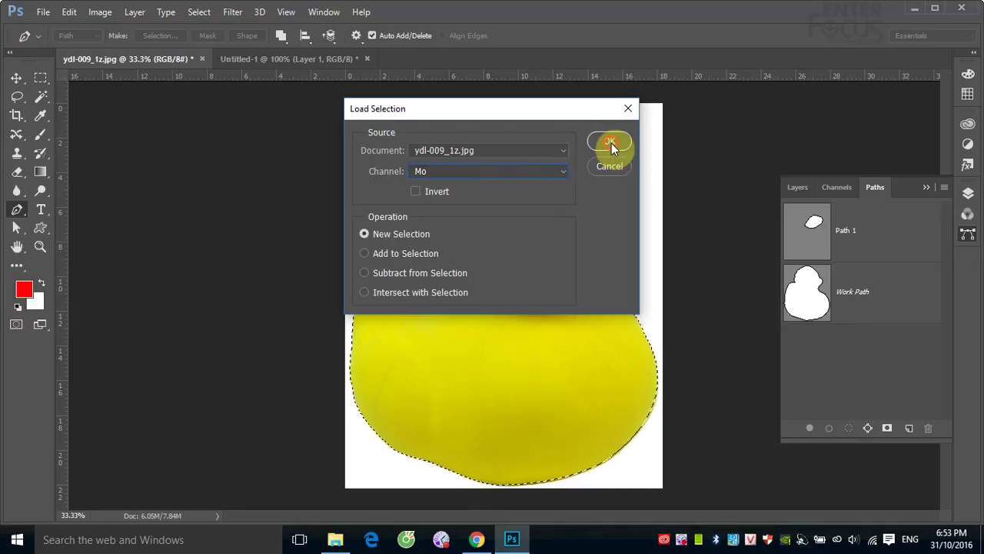
pyautogui.click(609, 142)
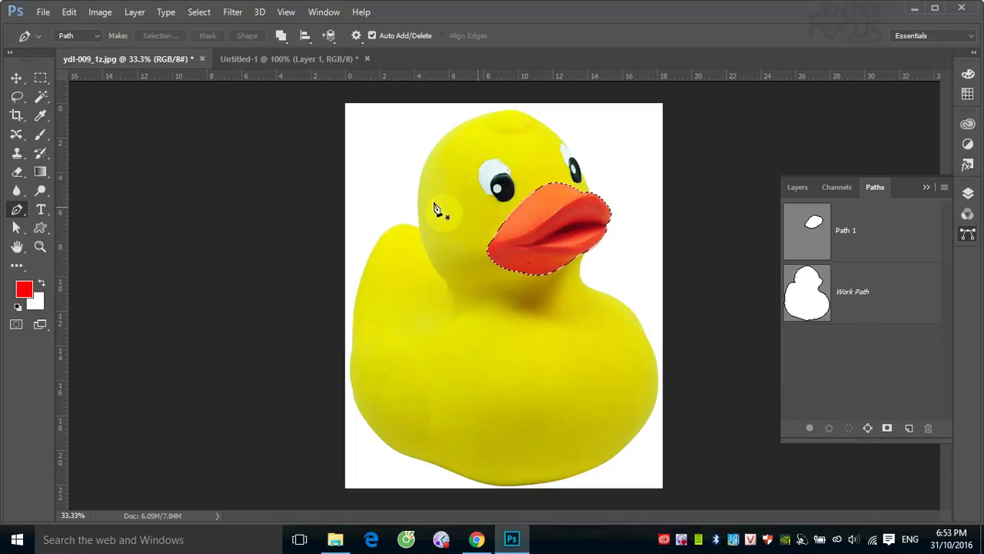
# Step: Load the 'Vit' channel as the selection to restore the whole-duck outline
pyautogui.click(199, 11)
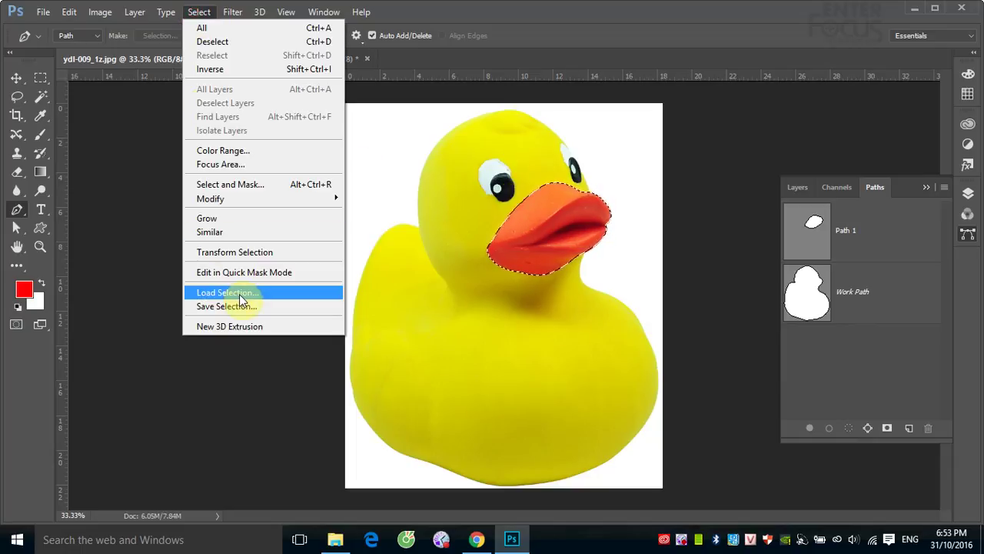
pyautogui.click(239, 293)
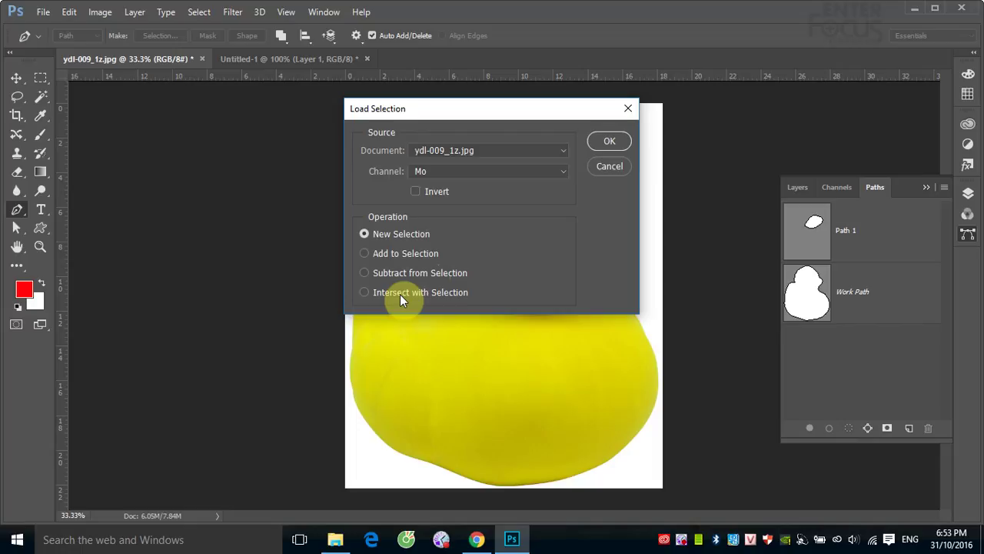
pyautogui.click(446, 171)
pyautogui.click(424, 193)
pyautogui.moveTo(544, 105); pyautogui.dragTo(540, 105)
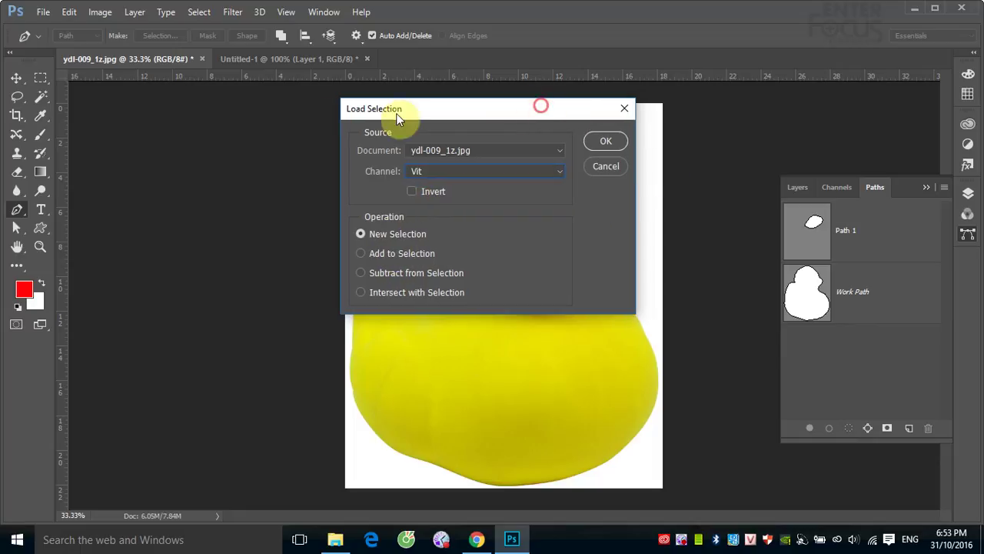
pyautogui.moveTo(397, 116); pyautogui.dragTo(158, 124)
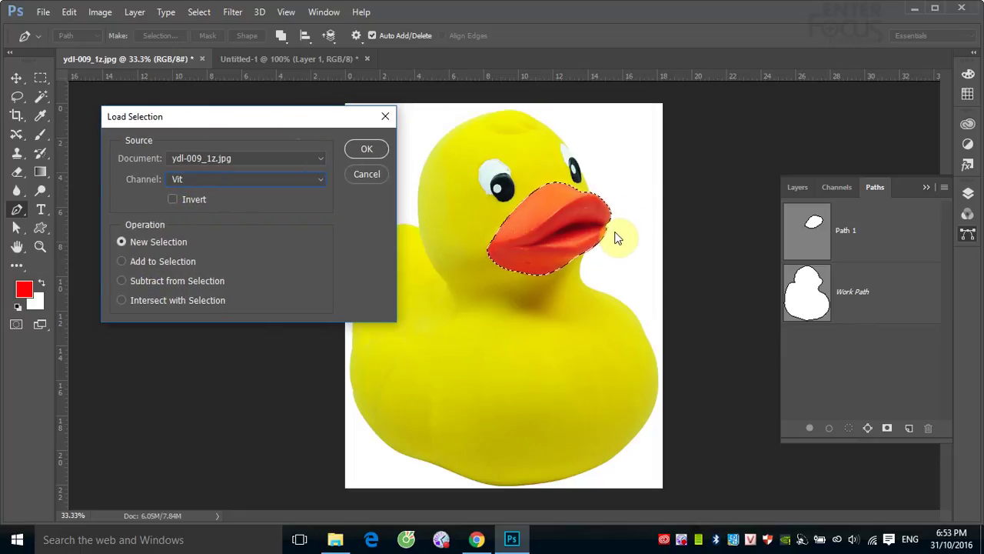
pyautogui.click(355, 153)
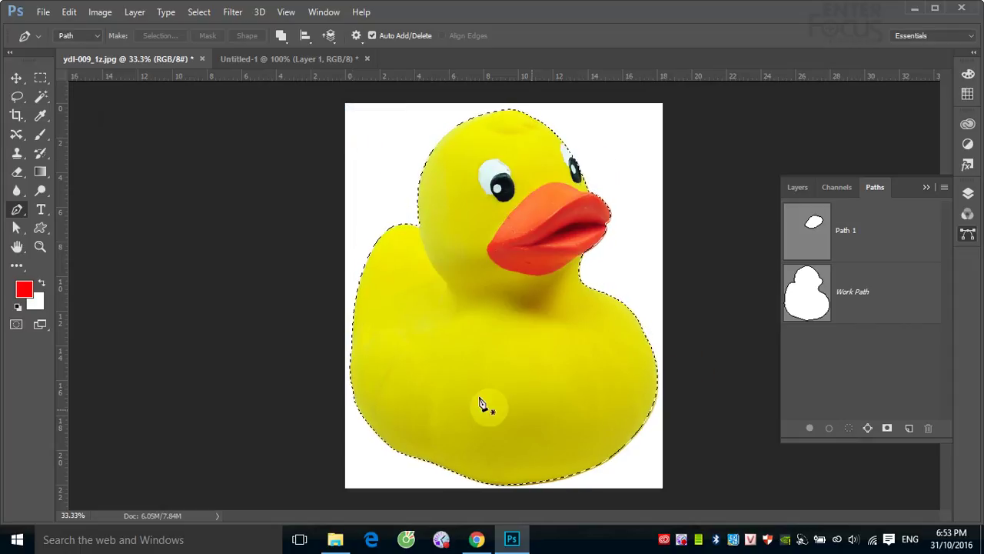
pyautogui.click(200, 12)
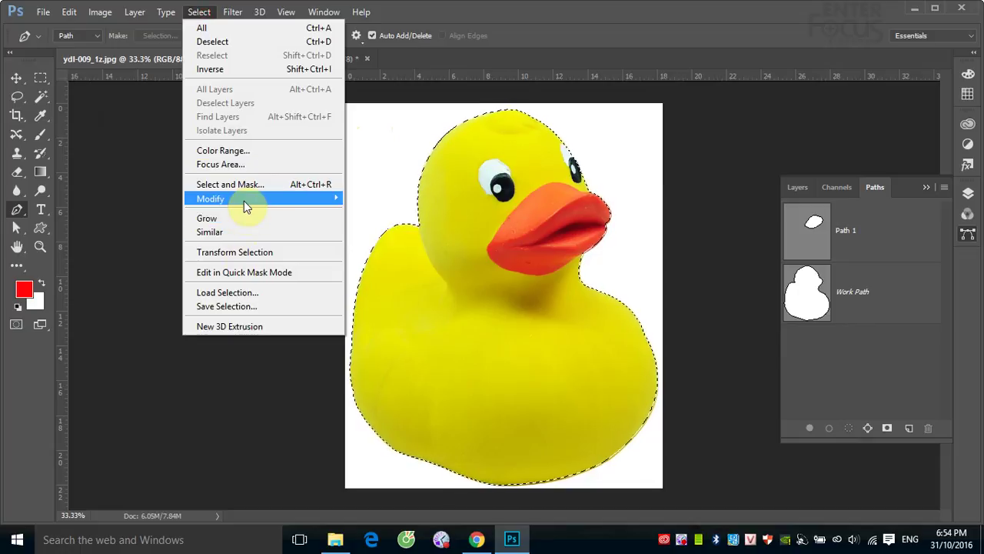
# Step: Subtract a loaded saved channel from the duck selection with Load Selection
pyautogui.click(245, 292)
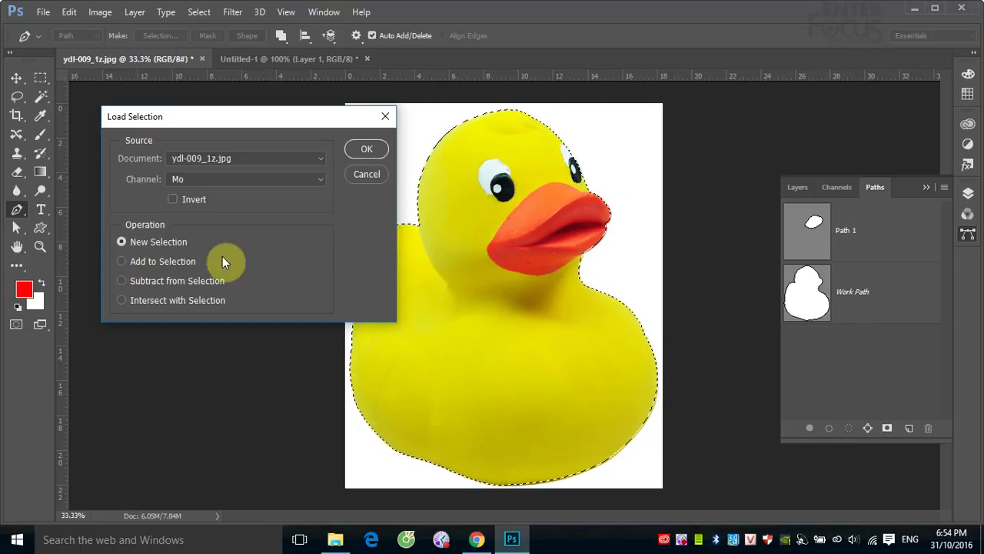
pyautogui.click(122, 279)
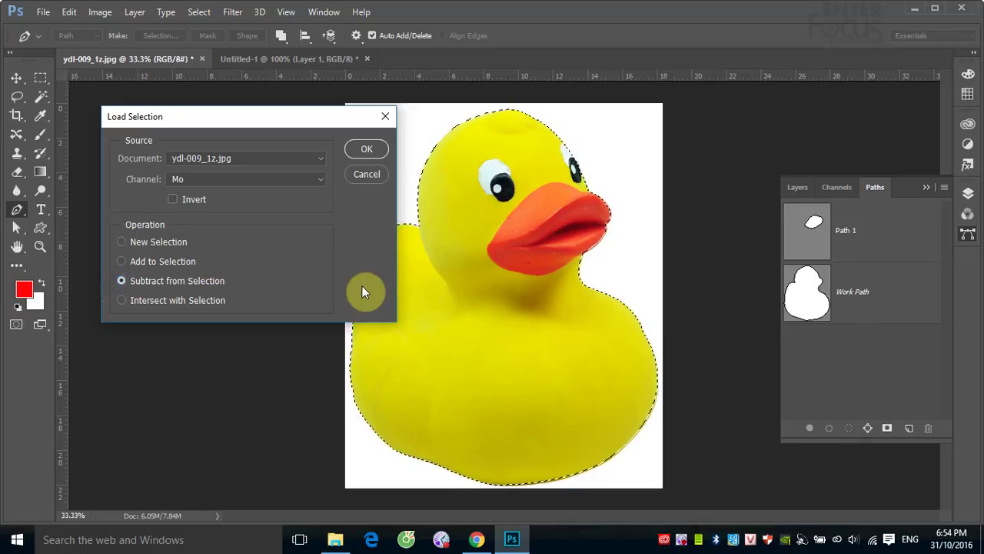
pyautogui.click(367, 149)
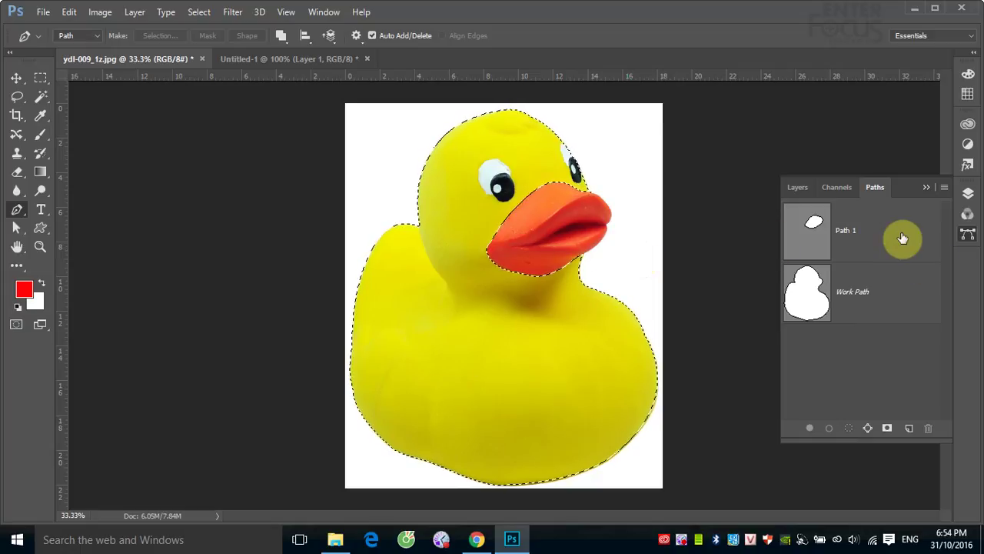
# Step: Load the beak from Path 1, then the whole duck from the Work Path as the selection
pyautogui.click(806, 233)
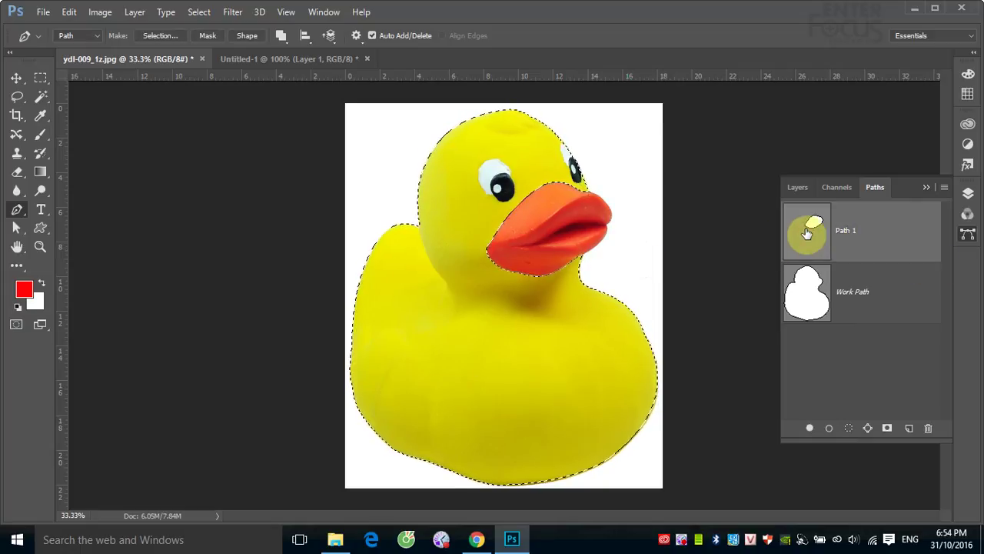
pyautogui.keyDown('ctrl'); pyautogui.click(811, 231); pyautogui.keyUp('ctrl')
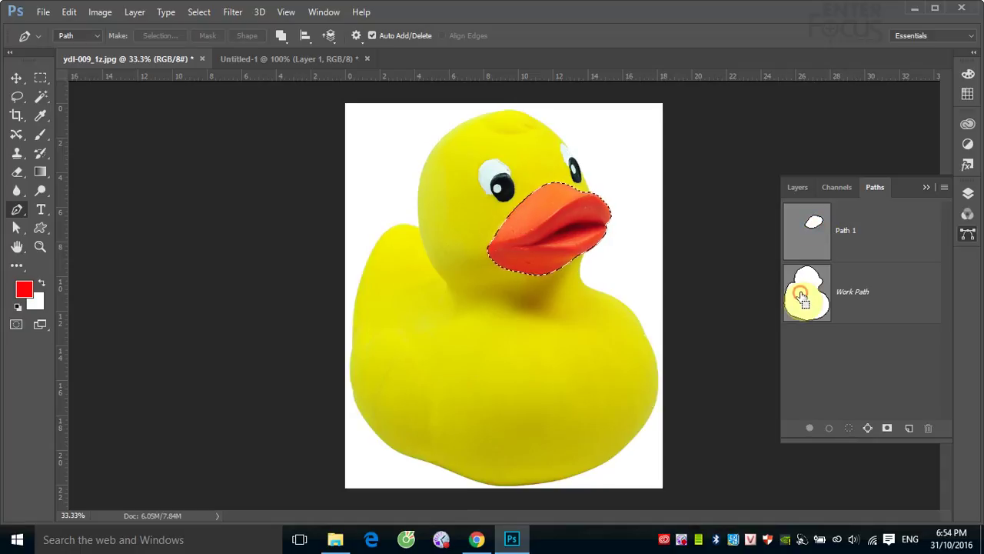
pyautogui.keyDown('ctrl'); pyautogui.click(802, 297); pyautogui.keyUp('ctrl')
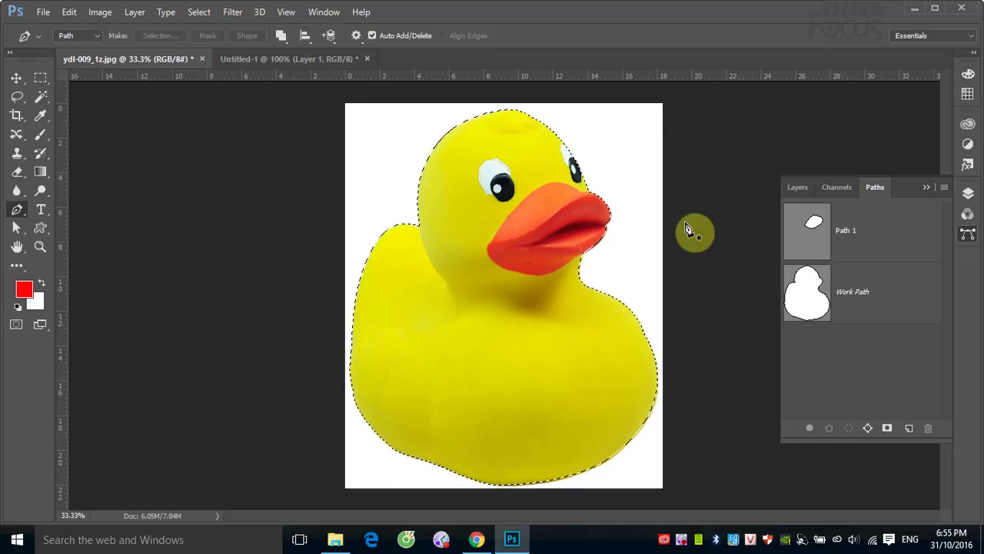
# Step: Close the File menu, deselect with Ctrl+D, and zoom in on the duck's eyes
pyautogui.click(44, 13)
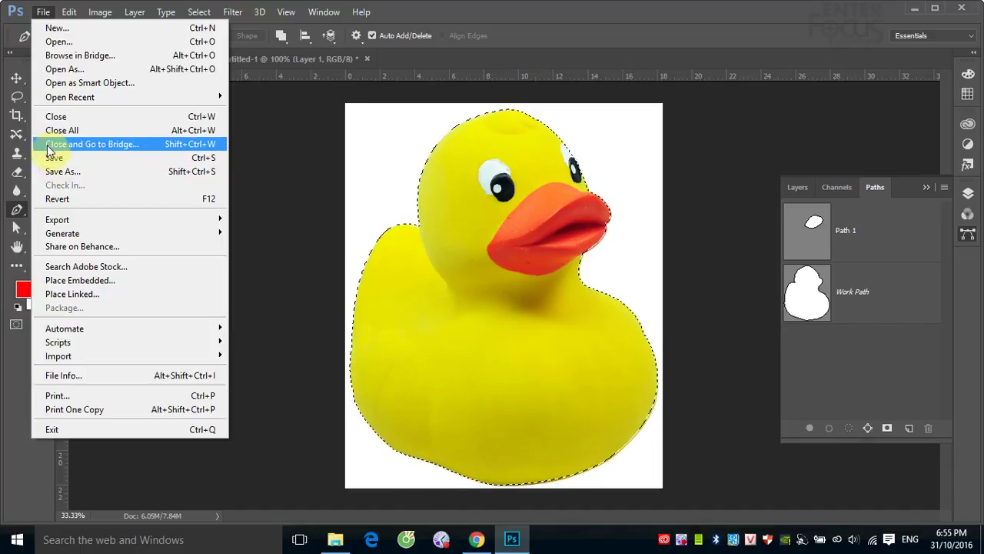
pyautogui.click(912, 341)
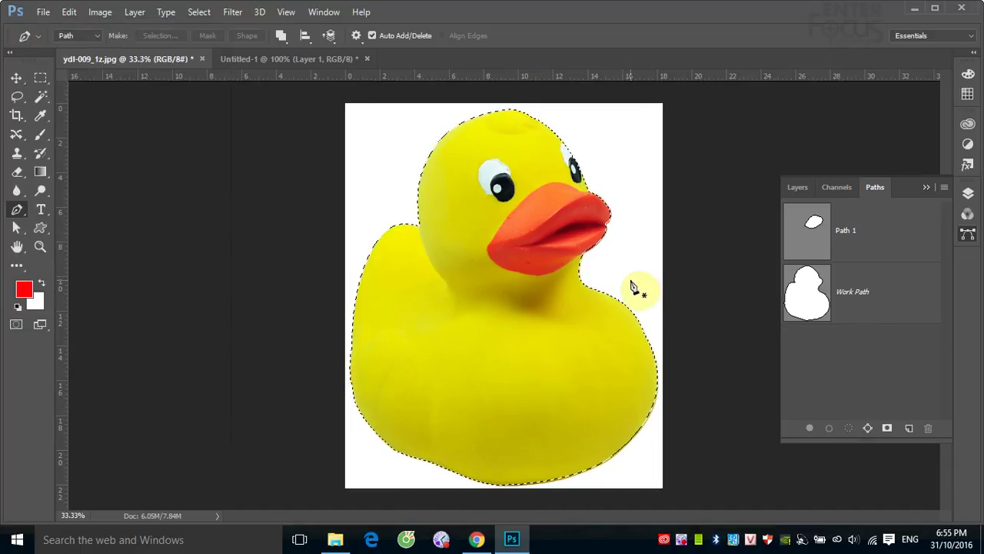
pyautogui.hotkey('ctrl', 'd')
pyautogui.moveTo(462, 125); pyautogui.dragTo(604, 219)
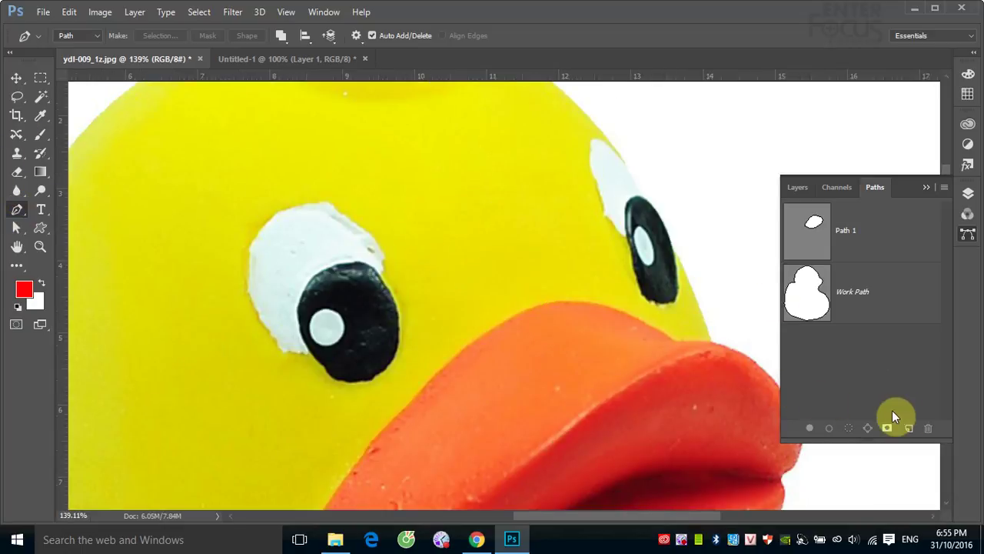
# Step: Create a new path and trace a closed Pen outline around the duck's left eye
pyautogui.click(909, 428)
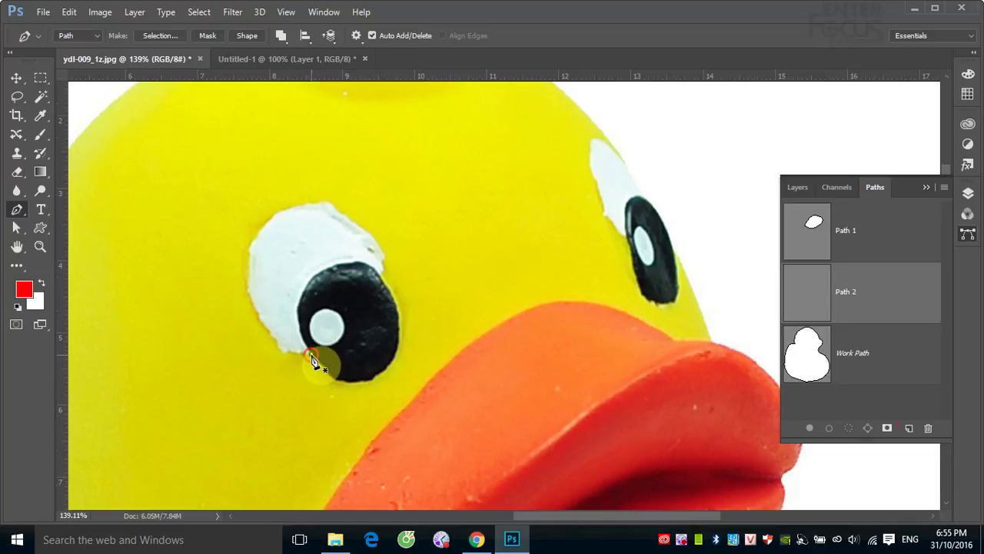
pyautogui.click(311, 356)
pyautogui.click(281, 346)
pyautogui.click(275, 343)
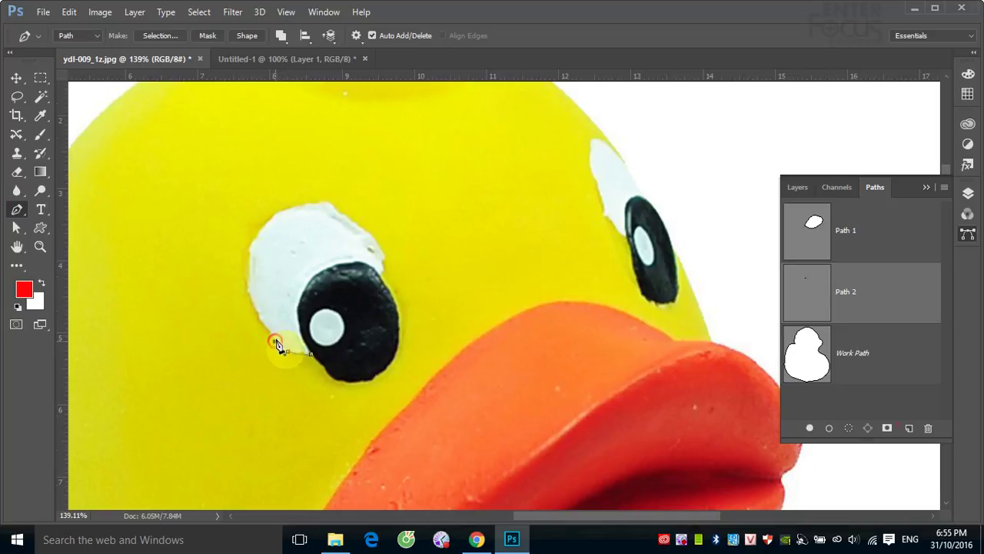
pyautogui.click(250, 301)
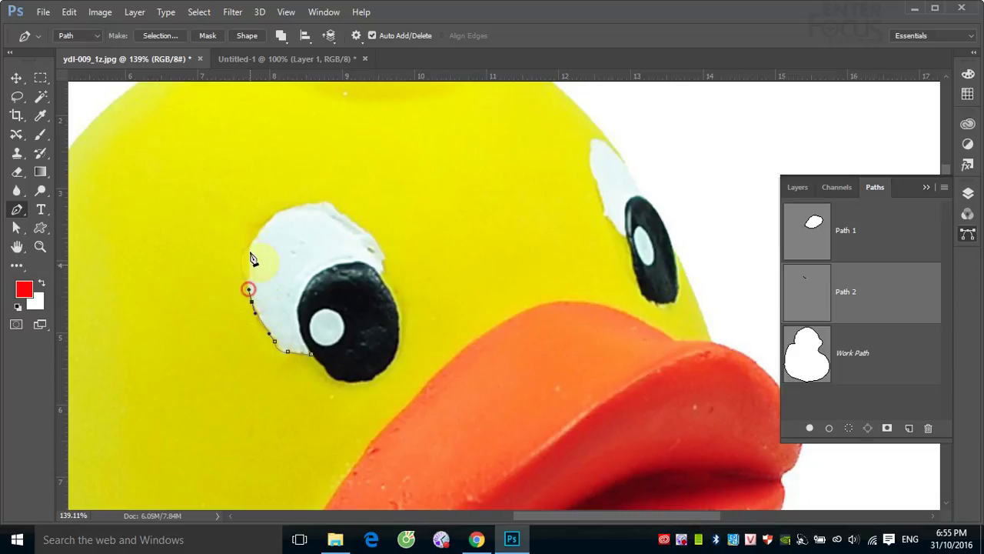
pyautogui.moveTo(253, 237)
pyautogui.mouseDown()
pyautogui.moveTo(306, 205)
pyautogui.moveTo(349, 224)
pyautogui.mouseUp()
pyautogui.moveTo(370, 234)
pyautogui.mouseDown()
pyautogui.moveTo(397, 263)
pyautogui.moveTo(381, 275)
pyautogui.mouseUp()
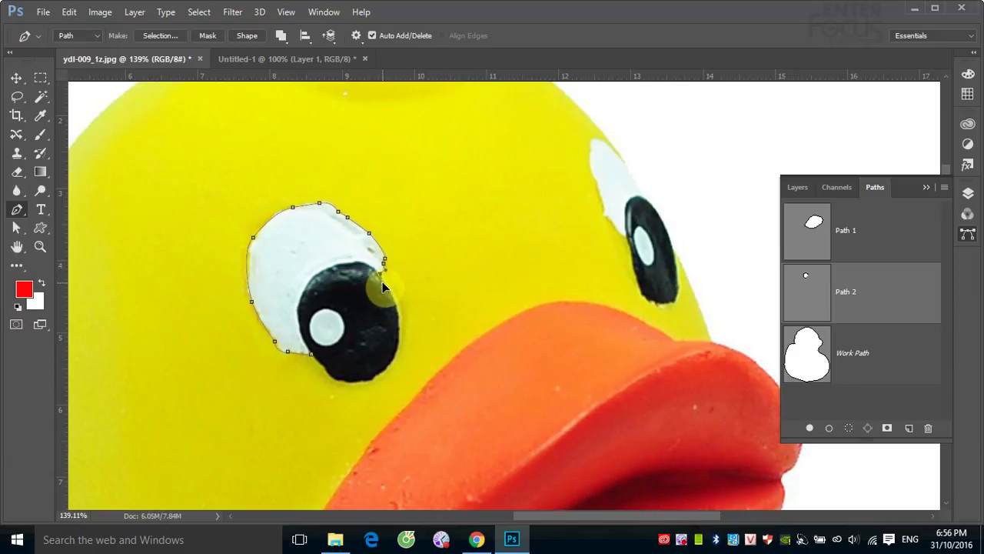
pyautogui.moveTo(400, 330); pyautogui.dragTo(402, 371)
pyautogui.click(399, 352)
pyautogui.moveTo(384, 369); pyautogui.dragTo(373, 377)
pyautogui.click(356, 380)
pyautogui.click(344, 381)
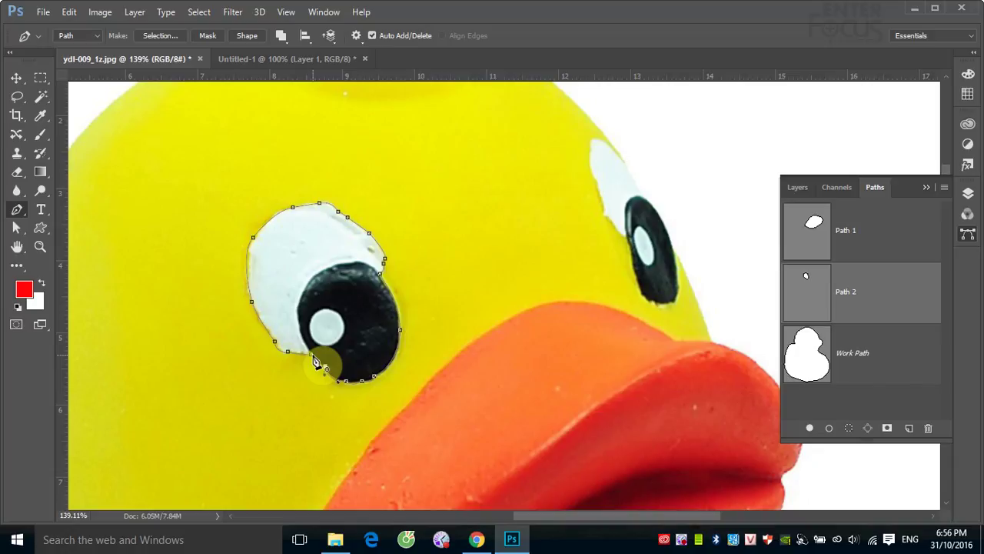
pyautogui.click(315, 358)
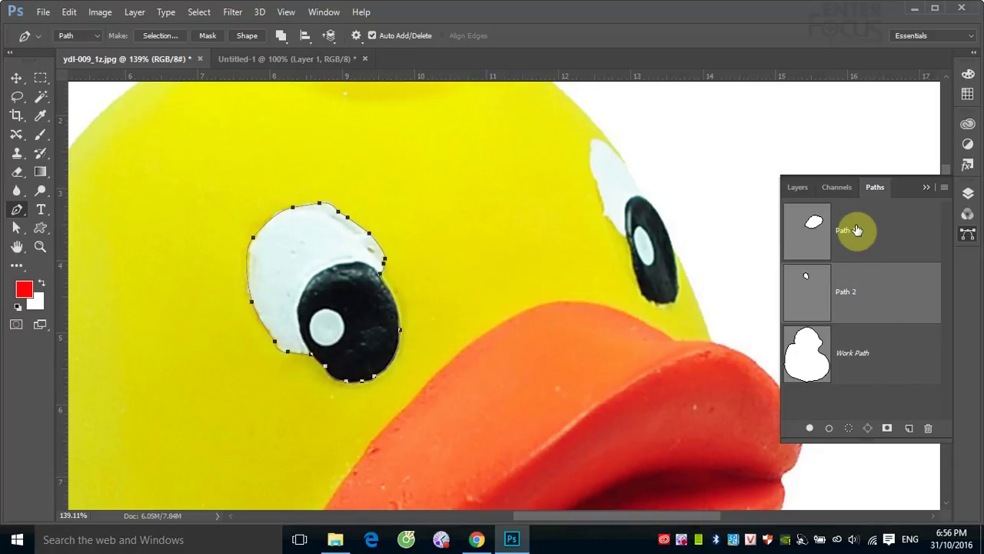
# Step: Rename the eye path to 'Mat_phai' and add another empty path
pyautogui.doubleClick(842, 292)
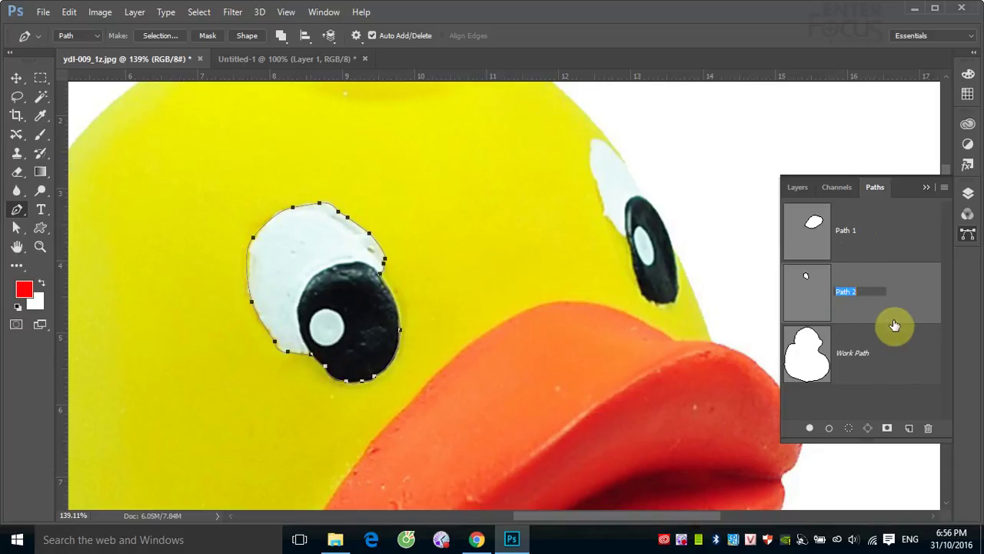
pyautogui.write('Mat_')
pyautogui.write('ph')
pyautogui.write('ai')
pyautogui.press('Return')
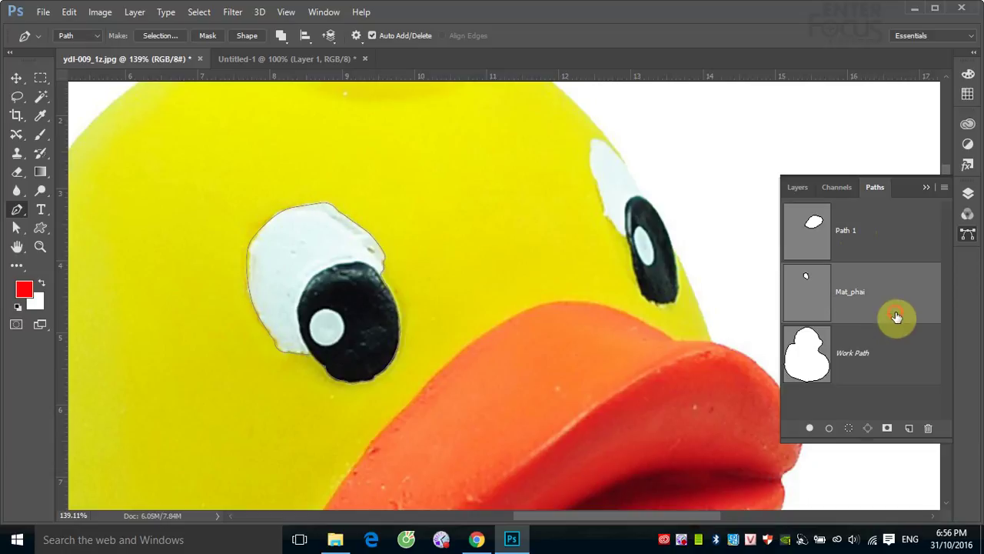
pyautogui.click(908, 427)
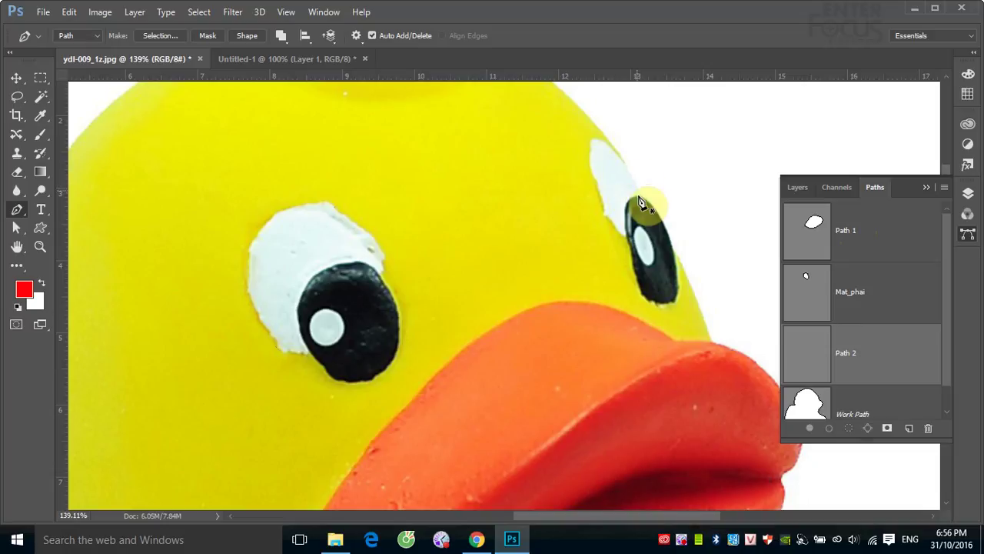
# Step: Trace the far eye's outline over its top and down its left edge
pyautogui.click(644, 197)
pyautogui.moveTo(622, 160); pyautogui.dragTo(586, 144)
pyautogui.moveTo(597, 179)
pyautogui.mouseDown()
pyautogui.moveTo(610, 192)
pyautogui.moveTo(604, 182)
pyautogui.mouseUp()
pyautogui.click(605, 208)
pyautogui.click(605, 218)
pyautogui.click(604, 217)
# Step: Continue the far-eye path around the dark pupil and close it at the top
pyautogui.moveTo(628, 241); pyautogui.dragTo(635, 246)
pyautogui.click(630, 248)
pyautogui.click(646, 301)
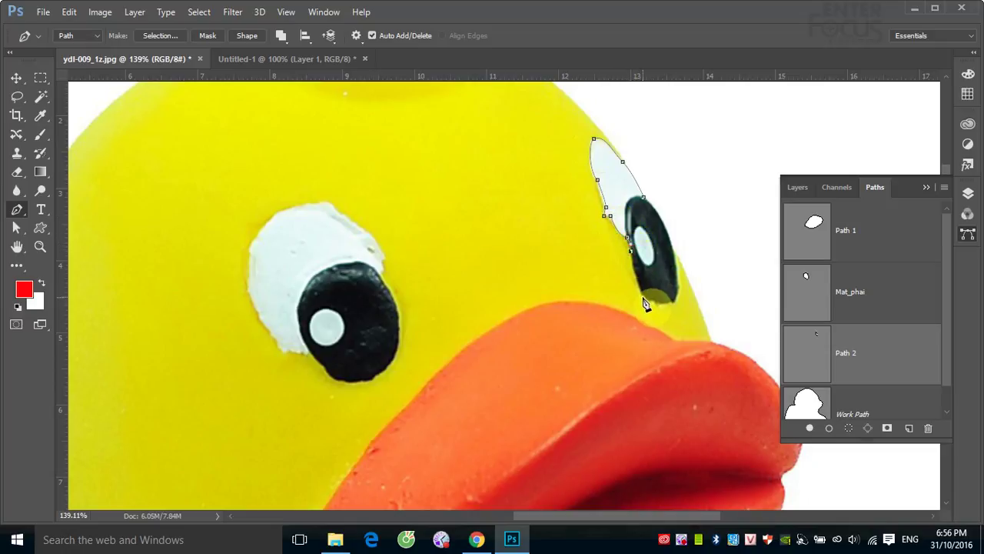
pyautogui.click(643, 295)
pyautogui.click(650, 301)
pyautogui.click(673, 301)
pyautogui.click(674, 245)
pyautogui.click(671, 242)
pyautogui.click(655, 204)
# Step: Rename the far-eye path to Mat_trai and fit the whole duck in the window
pyautogui.doubleClick(845, 352)
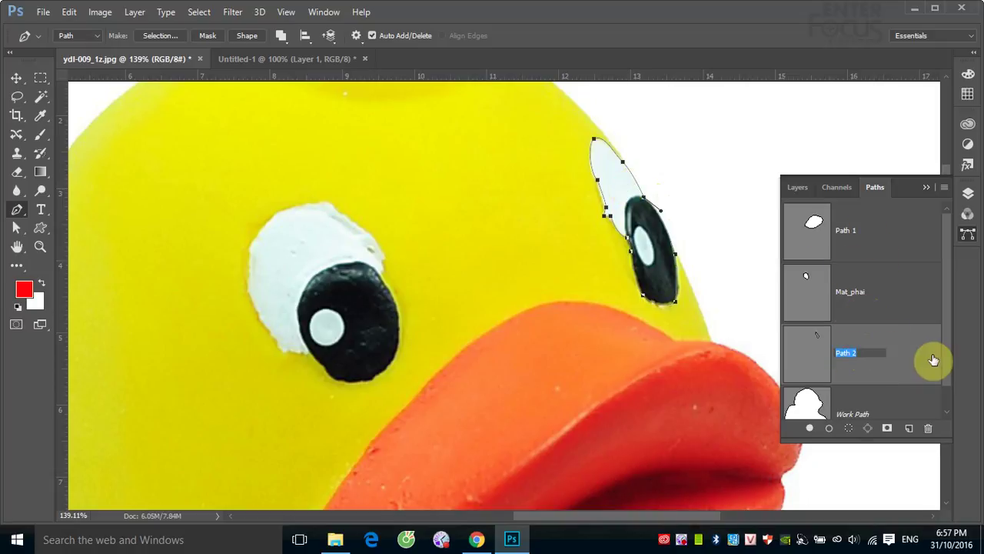
pyautogui.write('Mat')
pyautogui.write('_trai')
pyautogui.press('Return')
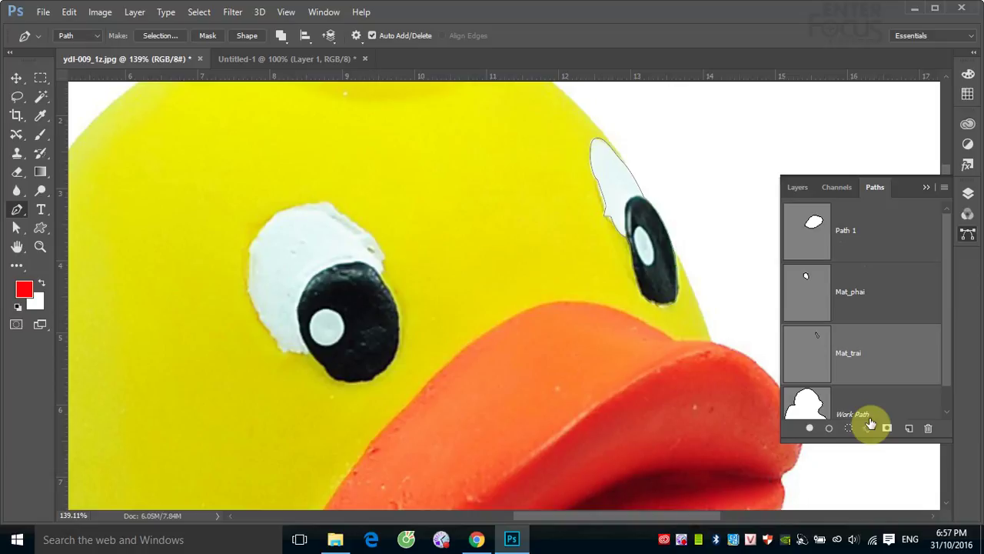
pyautogui.hotkey('ctrl', '0')
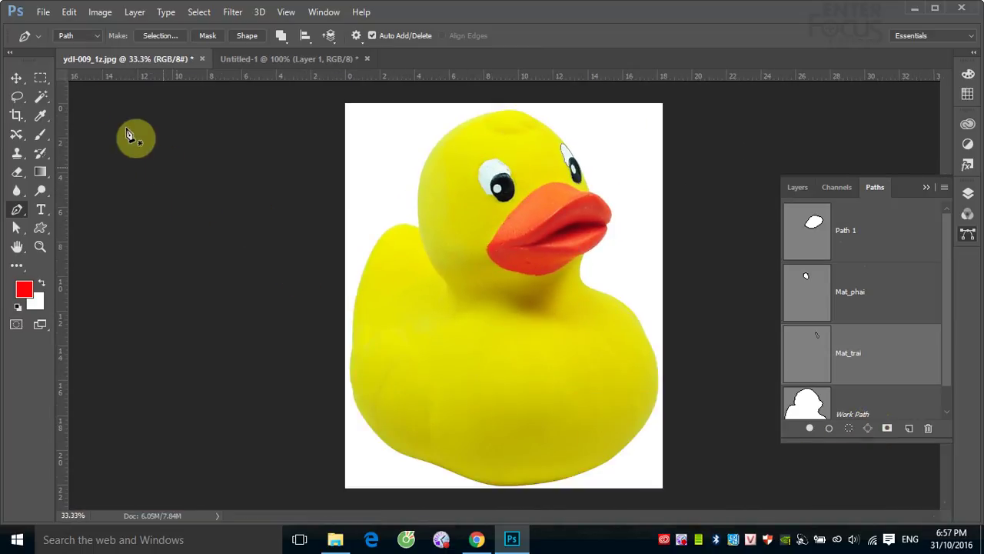
# Step: Set the foreground colour to magenta-pink f30ed5 and load the duck's Work Path as a selection
pyautogui.click(22, 78)
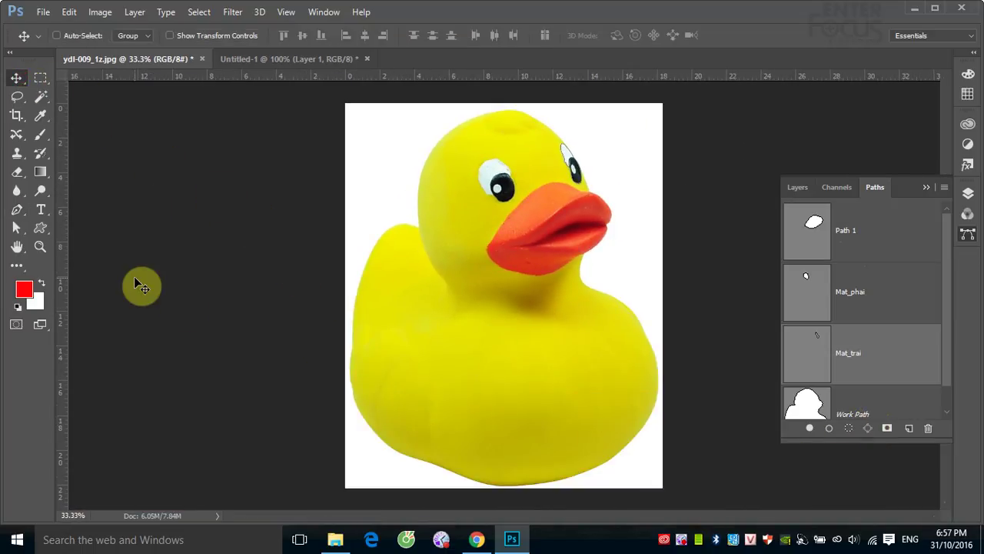
pyautogui.click(27, 291)
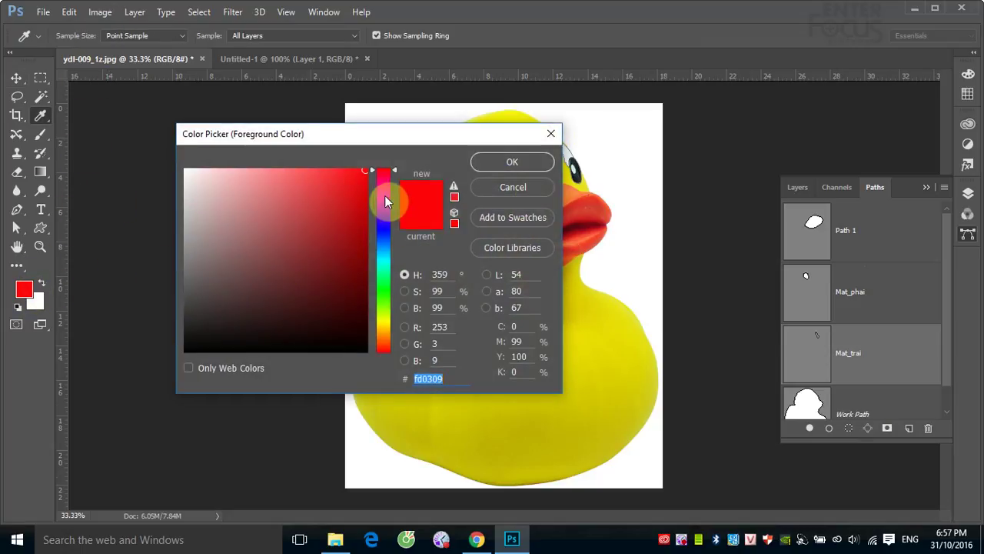
pyautogui.click(384, 195)
pyautogui.click(354, 177)
pyautogui.click(512, 161)
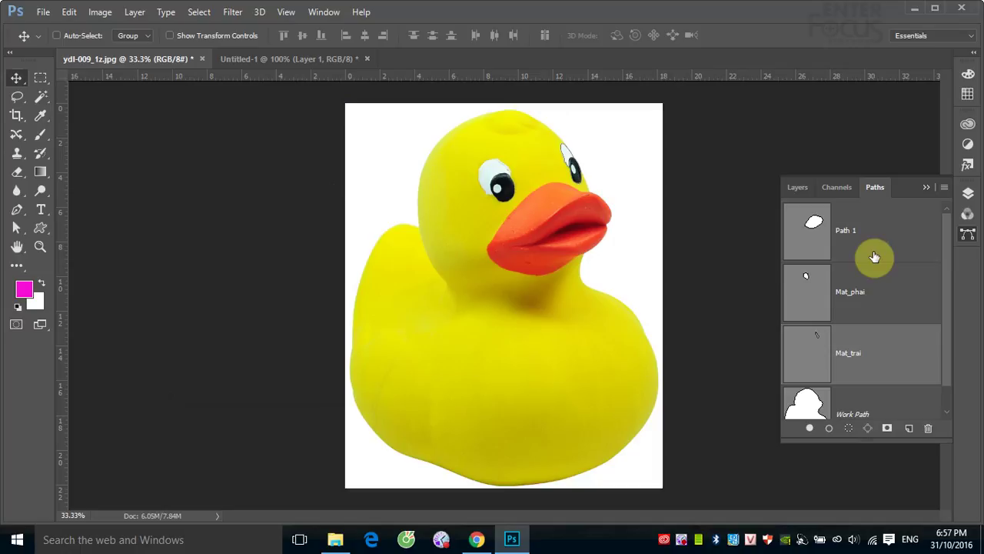
pyautogui.keyDown('ctrl'); pyautogui.click(811, 408); pyautogui.keyUp('ctrl')
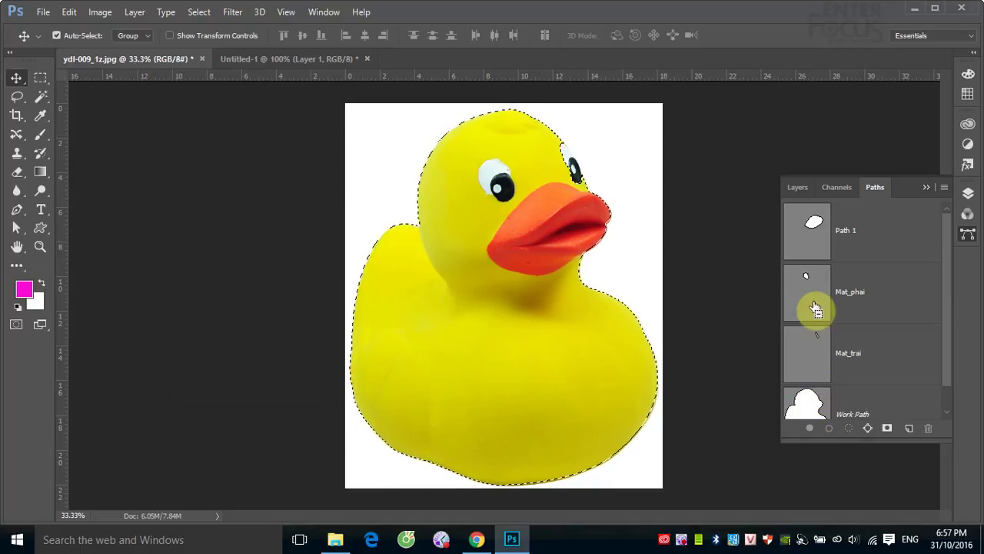
# Step: Subtract the beak from the selection, fill with foreground pink in Color mode, then deselect
pyautogui.keyDown('ctrl'); pyautogui.keyDown('alt'); pyautogui.click(814, 223); pyautogui.keyUp('alt'); pyautogui.keyUp('ctrl')
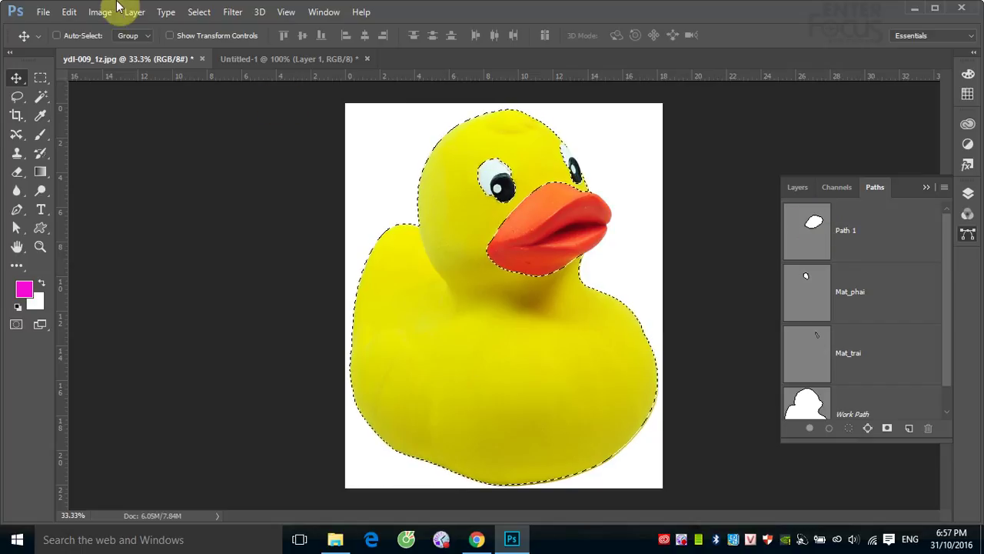
pyautogui.click(68, 11)
pyautogui.click(105, 199)
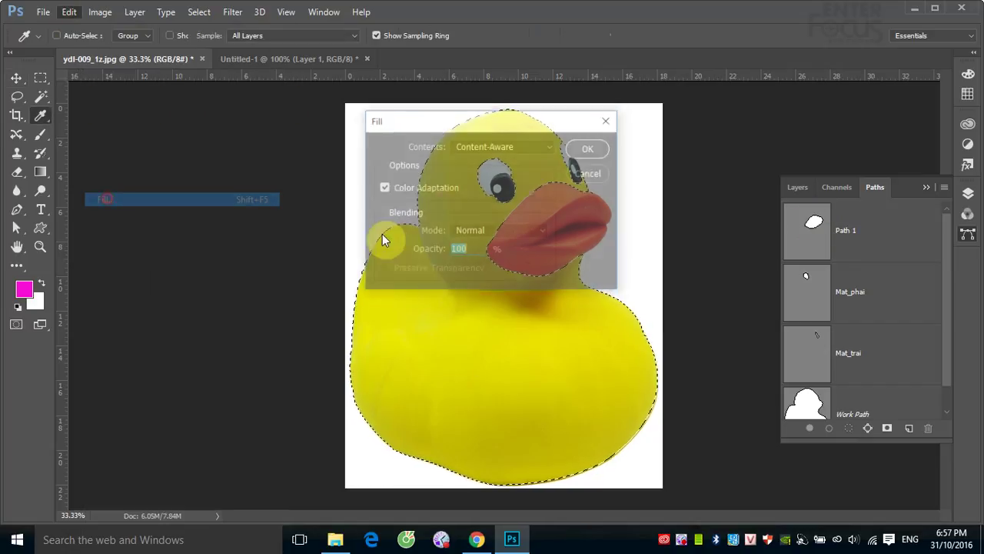
pyautogui.moveTo(492, 125); pyautogui.dragTo(222, 132)
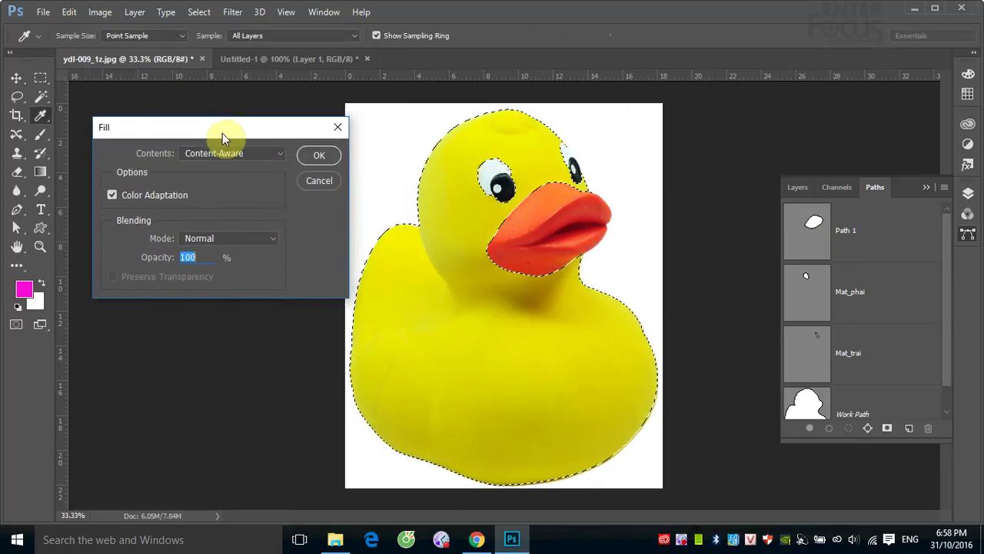
pyautogui.click(280, 154)
pyautogui.click(247, 167)
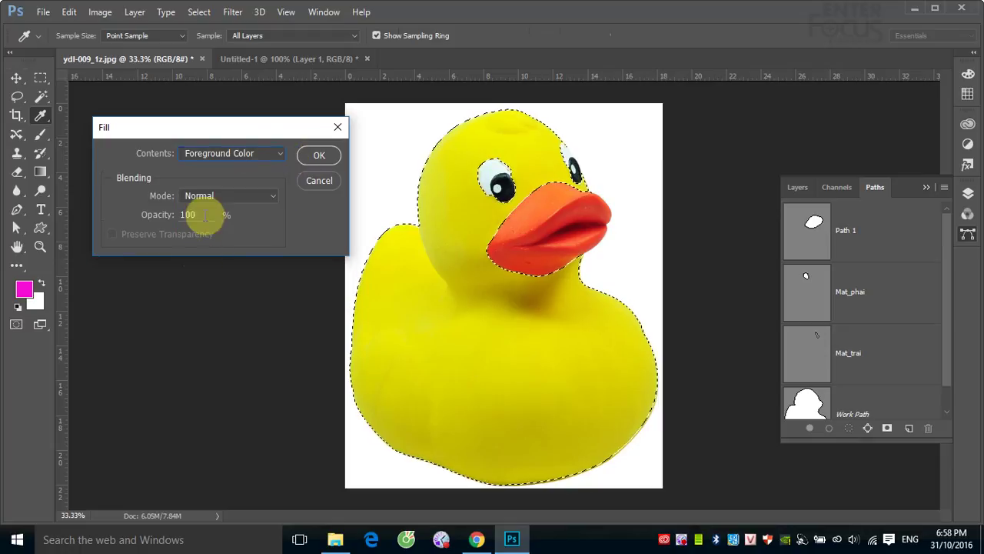
pyautogui.click(211, 196)
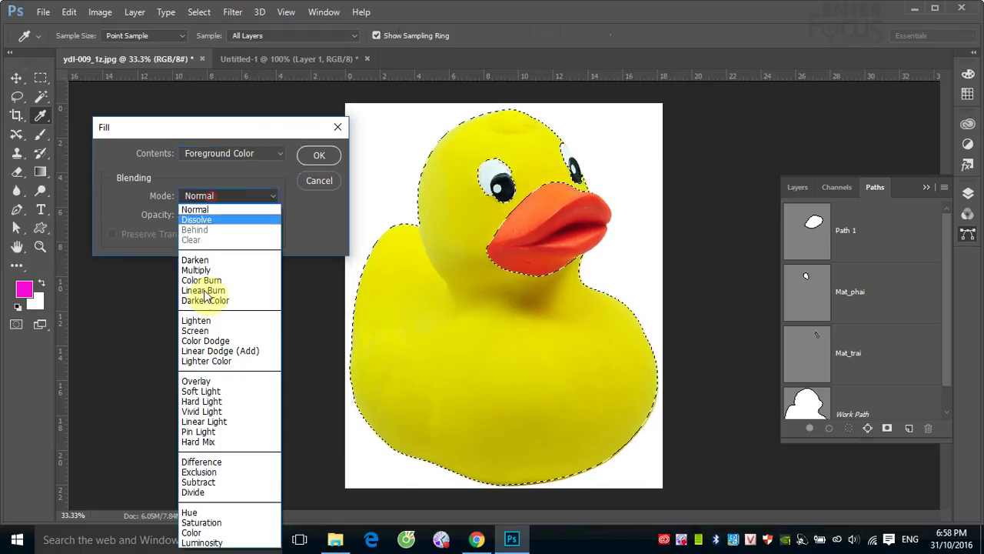
pyautogui.click(196, 532)
pyautogui.click(317, 155)
pyautogui.press('v')
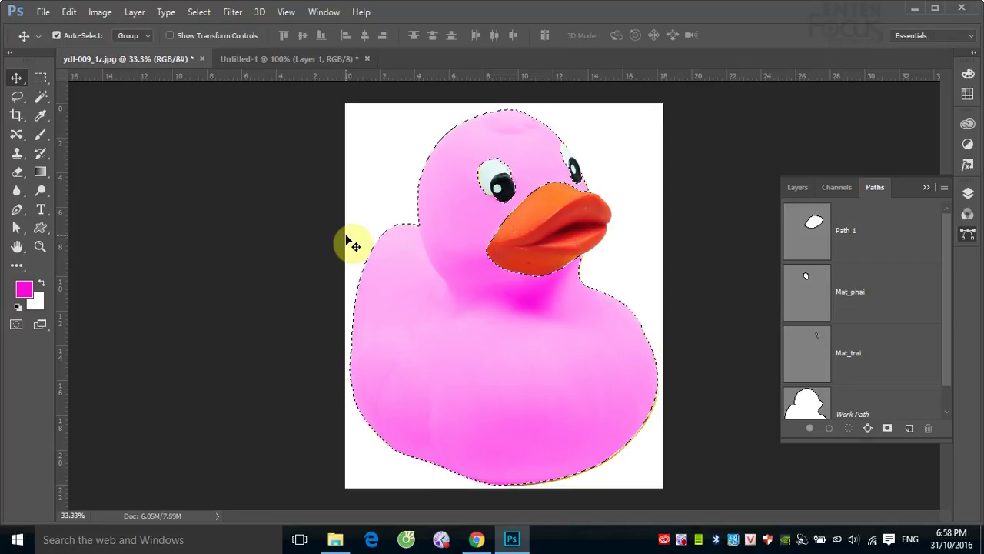
pyautogui.hotkey('ctrl', 'd')
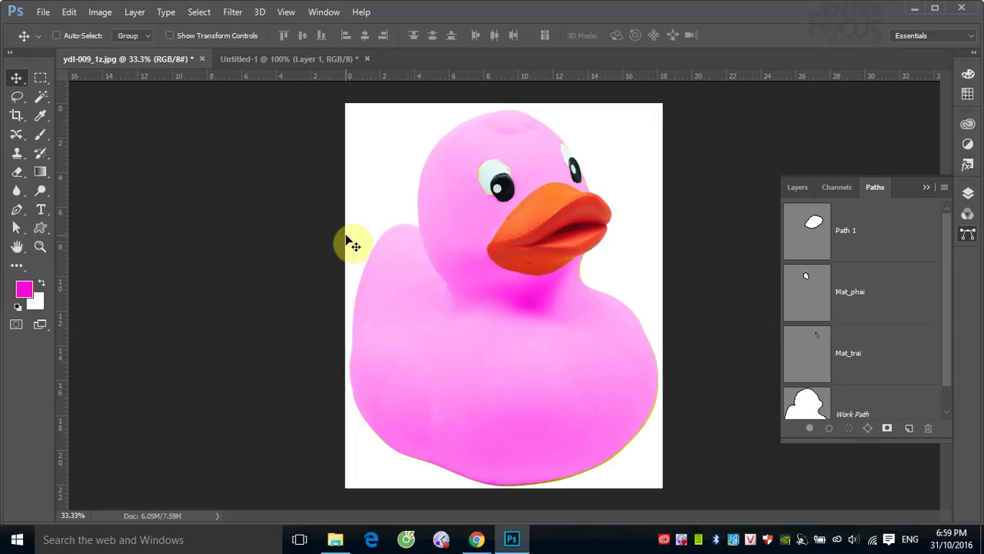
# Step: Delete Path 1 and the Mat_phai path from the Paths panel
pyautogui.moveTo(903, 248); pyautogui.dragTo(928, 427)
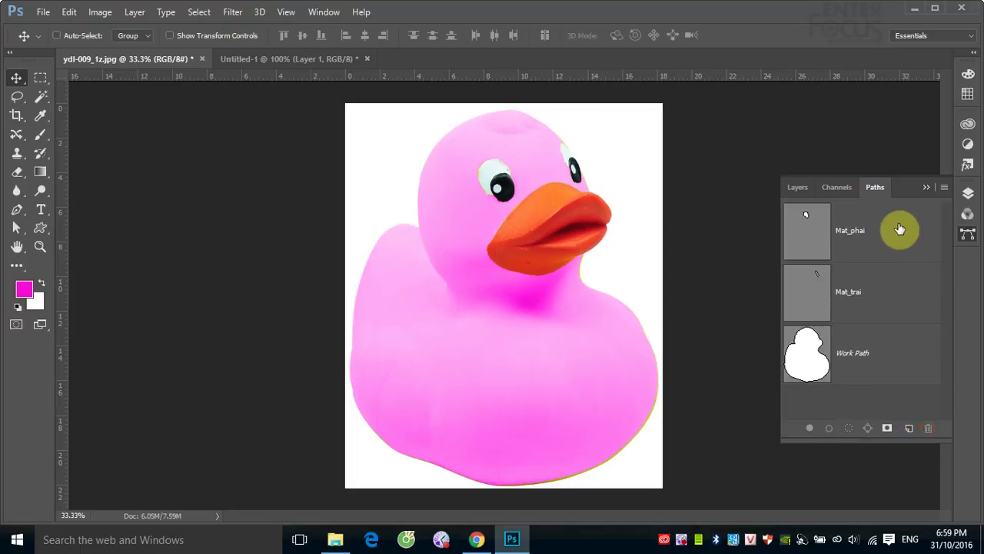
pyautogui.moveTo(900, 229); pyautogui.dragTo(927, 427)
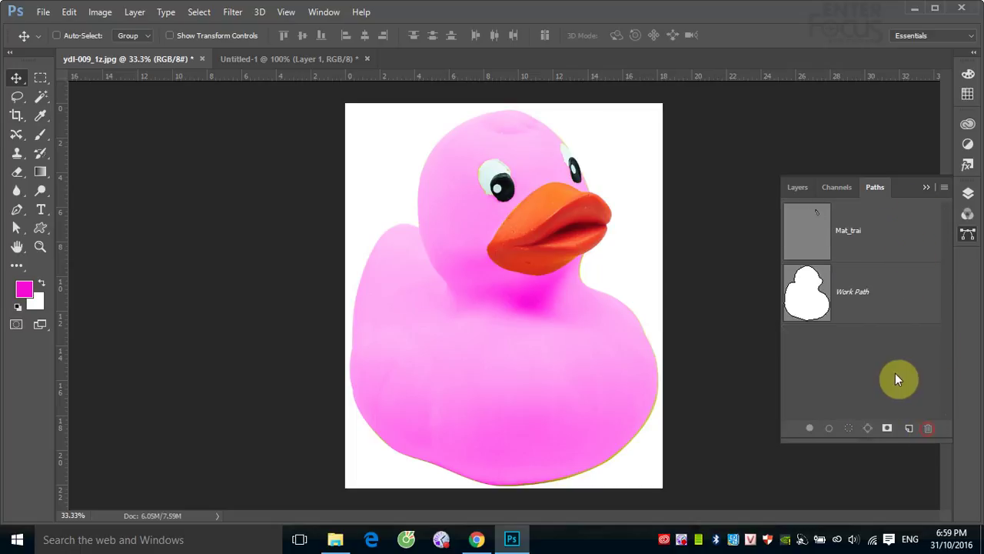